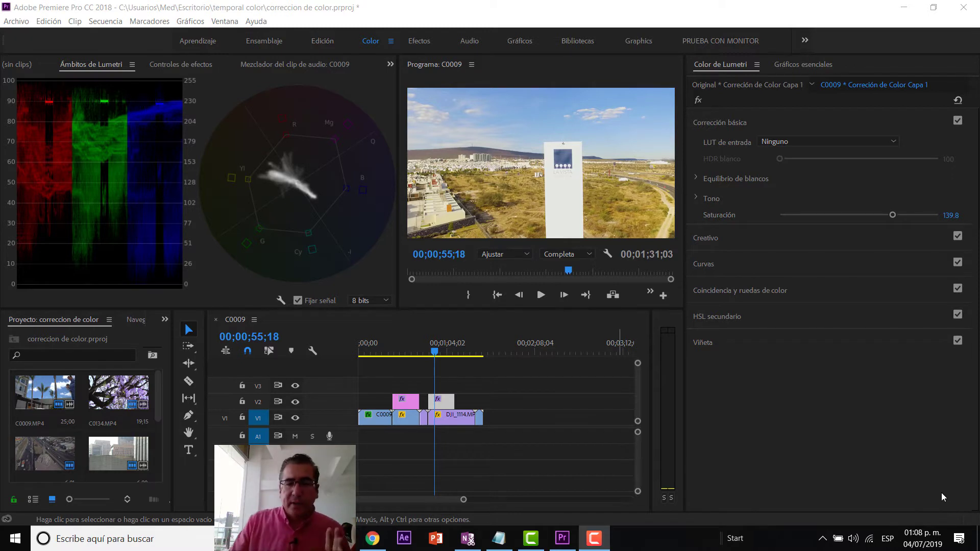
Step: Drag the right end of the V2 colour-correction adjustment clip further along the timeline
click(443, 399)
drag(455, 399, 476, 399)
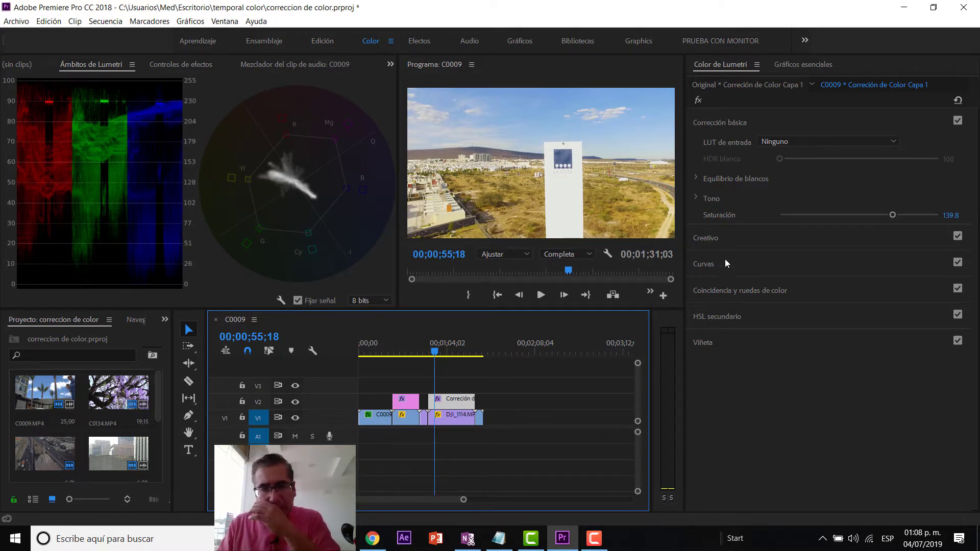
Step: Look through the Creativo look settings and the Curvas RGB graph in Lumetri Color, then collapse Curvas
click(710, 237)
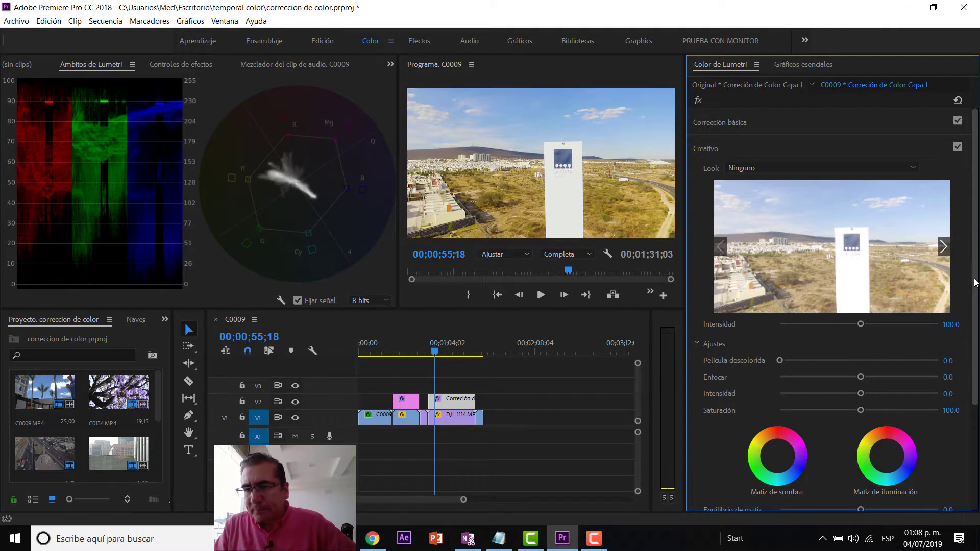
drag(971, 291, 977, 348)
scroll(919, 327, down, 1)
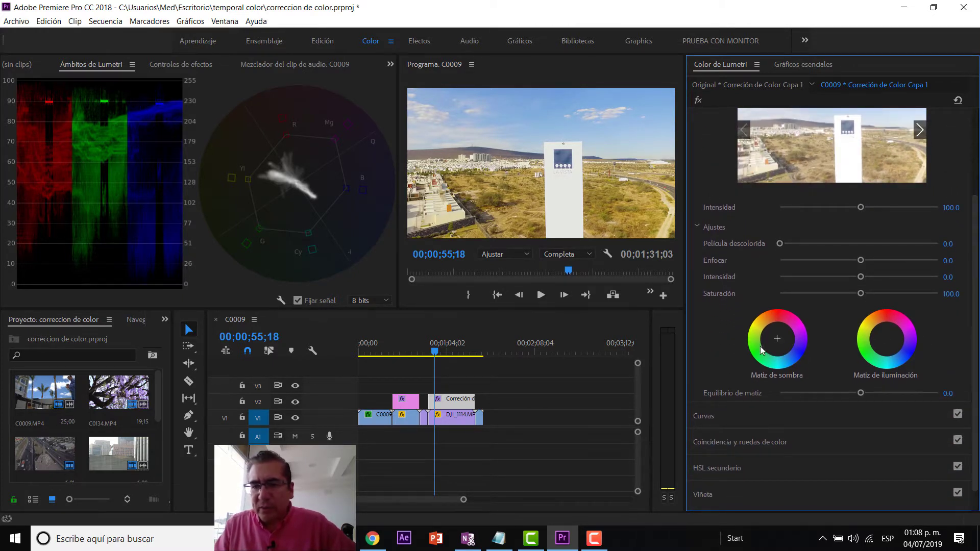
scroll(821, 363, down, 1)
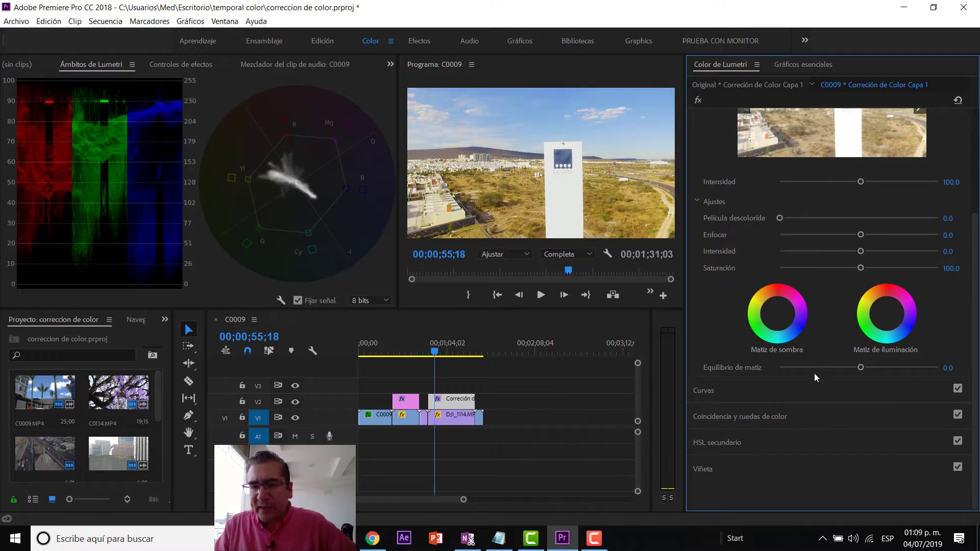
click(713, 393)
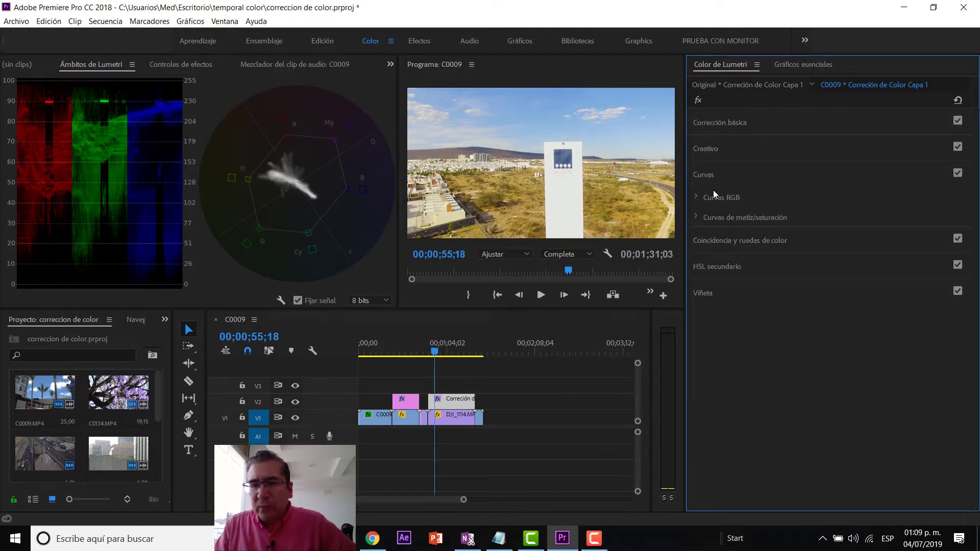
click(696, 198)
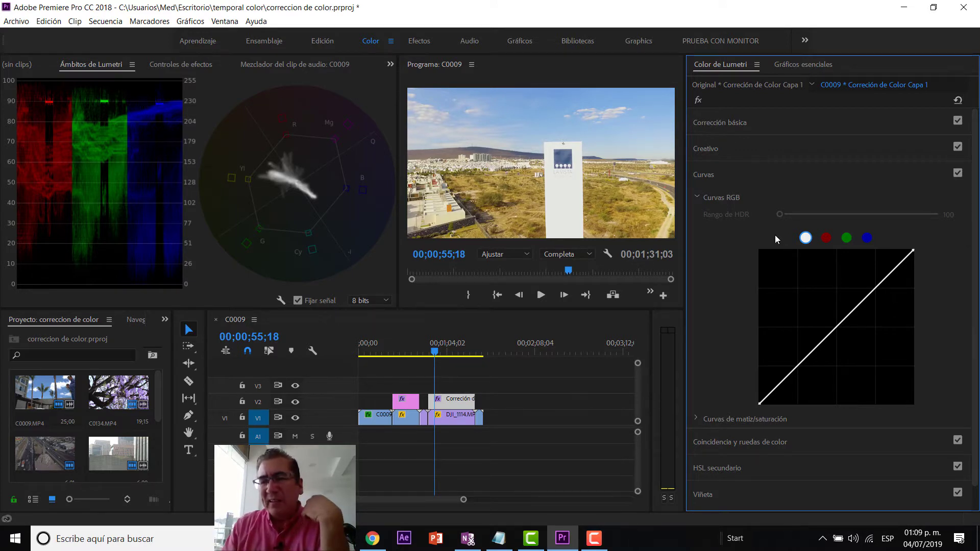
click(705, 182)
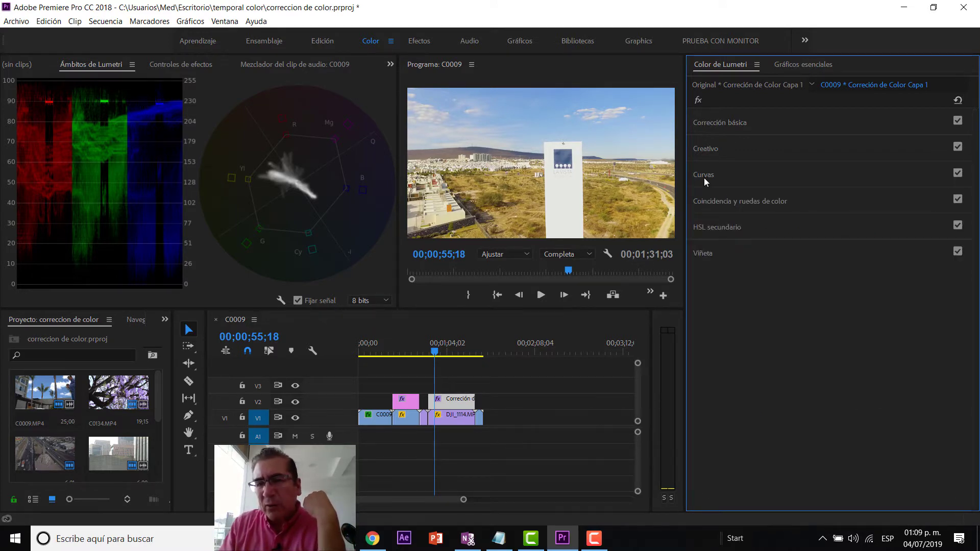
Step: Pull the RGB curve's white point left to brighten the clip, then return to Corrección básica
click(709, 202)
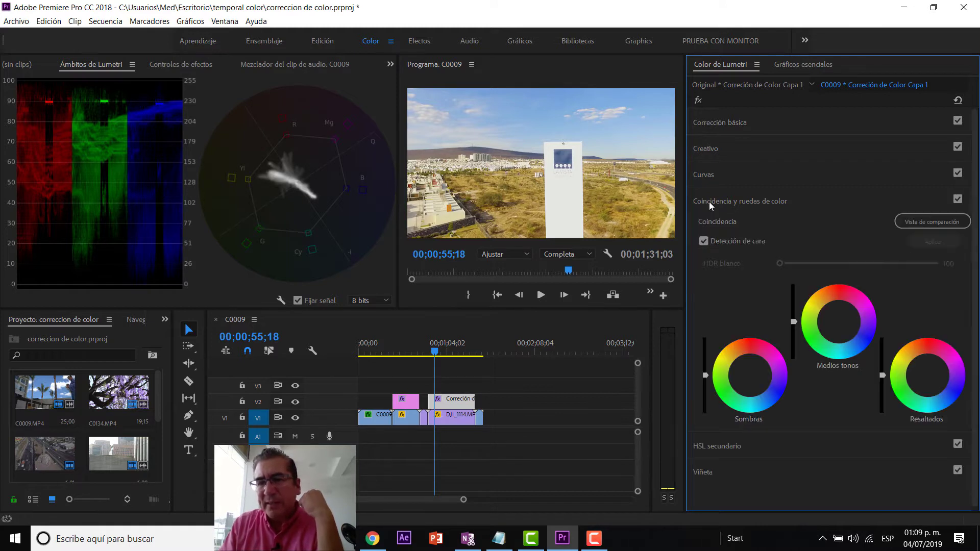
click(709, 202)
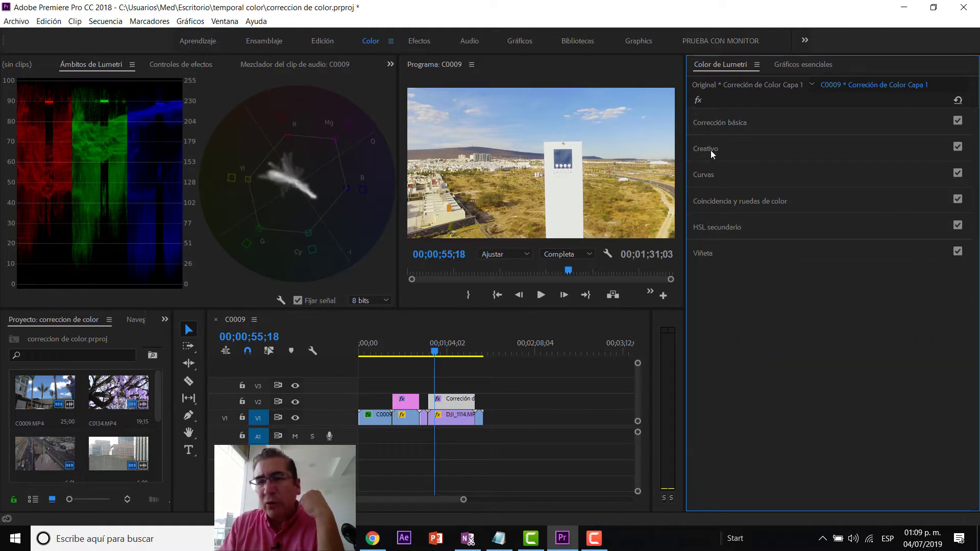
click(710, 176)
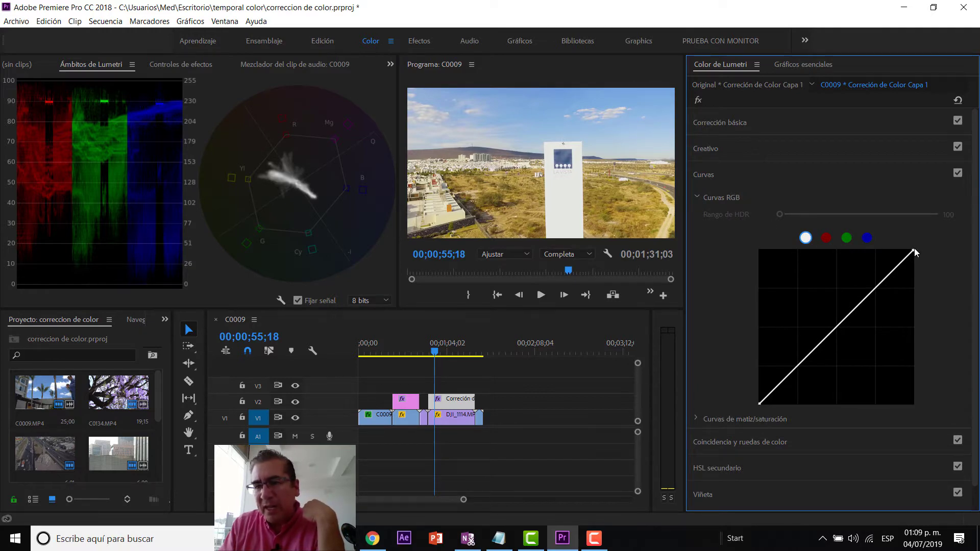
mouse_move(913, 252)
mouse_down()
mouse_move(839, 250)
mouse_move(927, 254)
mouse_up()
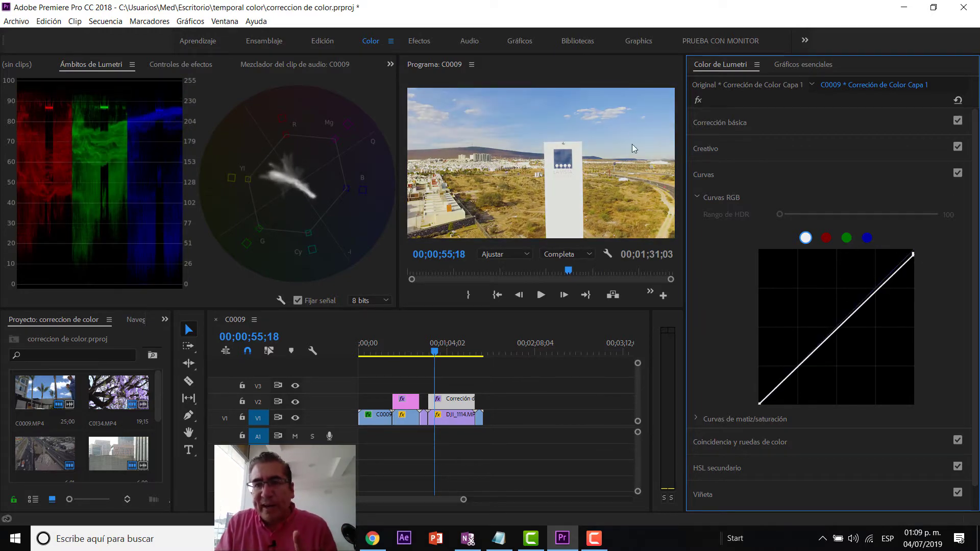
click(709, 122)
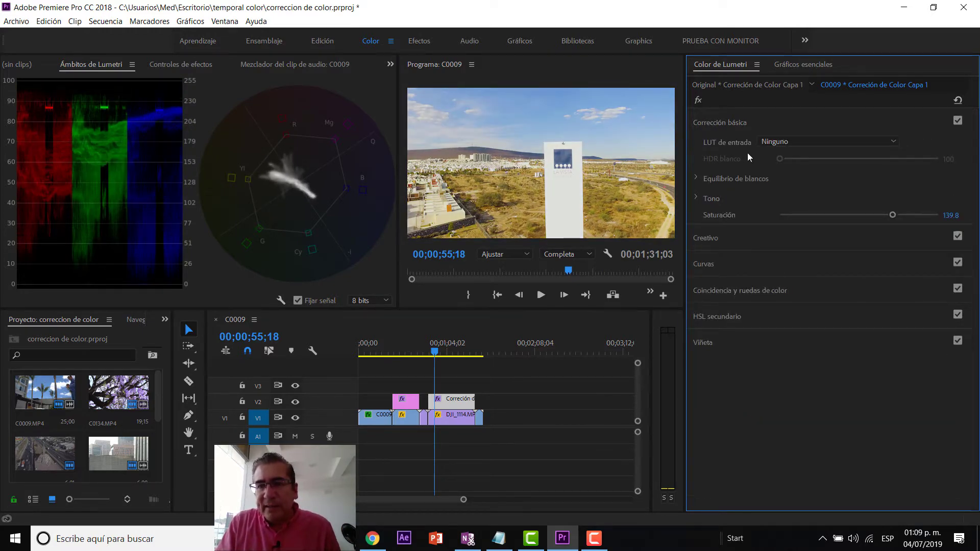
Step: Raise Exposición from -0.3 to -0.1 in the Tono controls
click(698, 178)
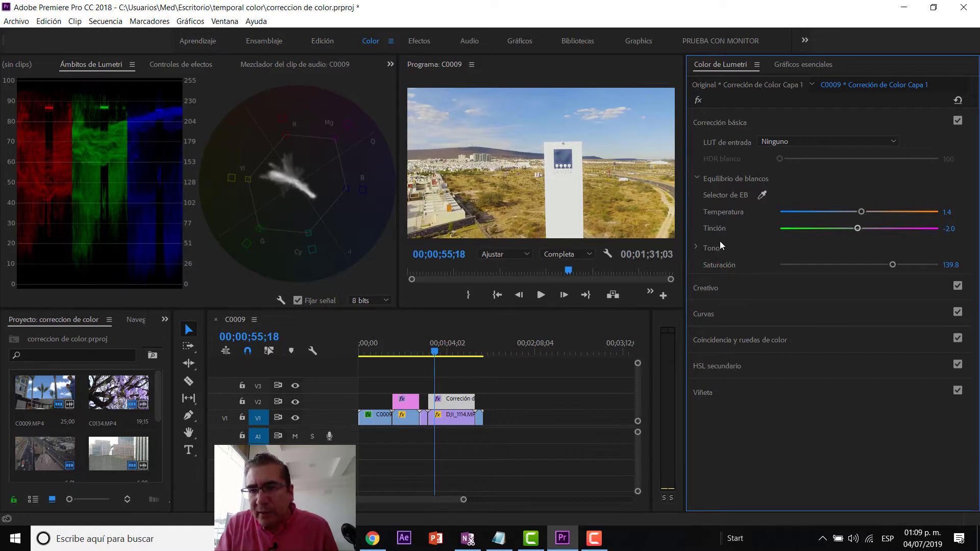
click(696, 248)
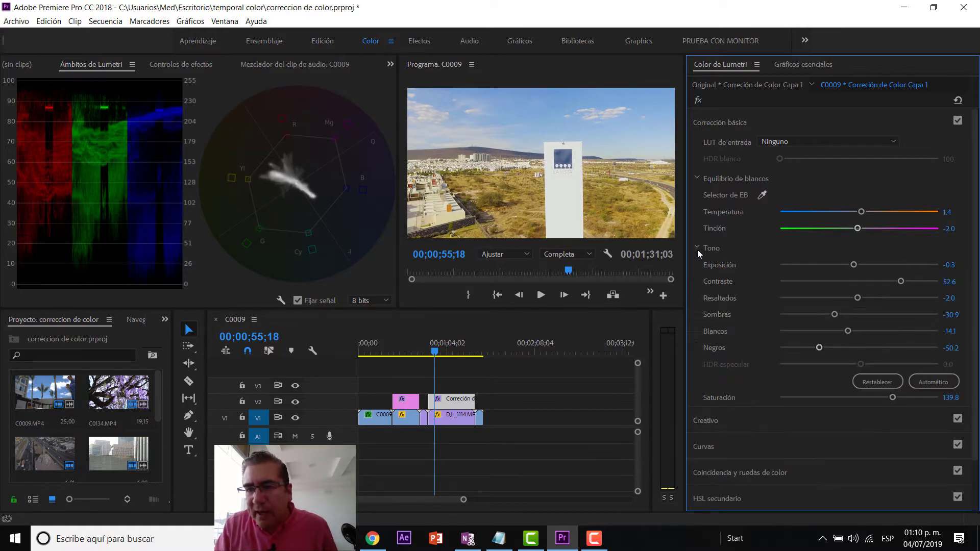
drag(854, 265, 857, 268)
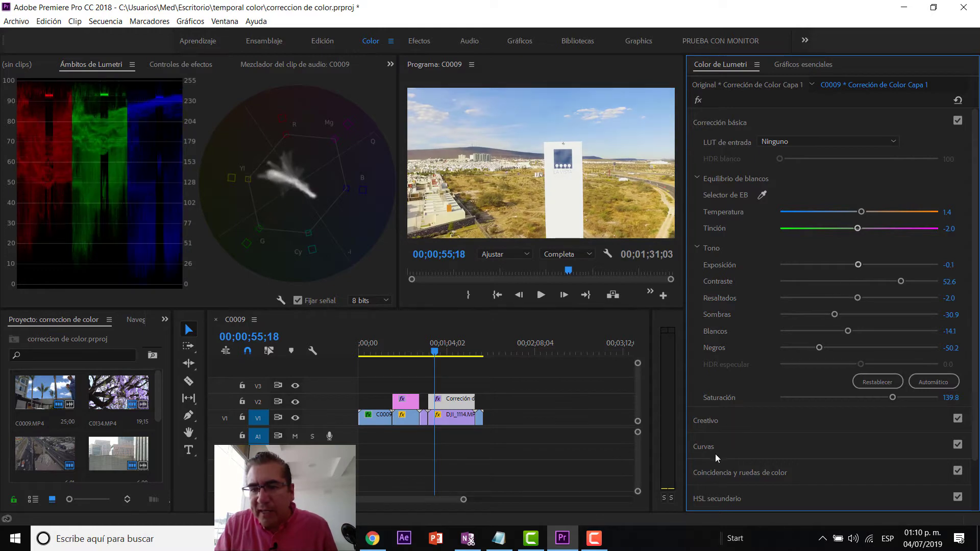
Step: Shape an S-curve on the RGB curve, then reset the curve to a straight line
scroll(711, 424, down, 1)
click(704, 420)
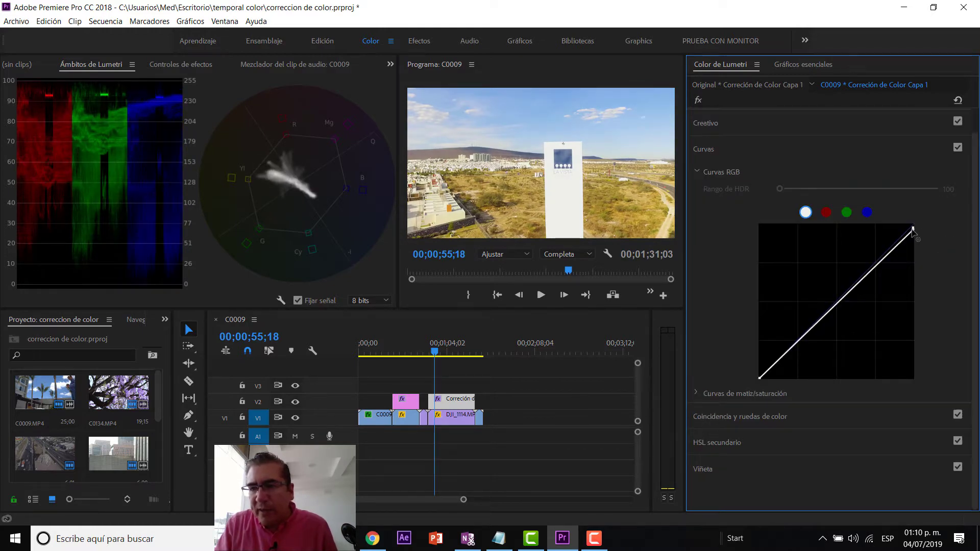
drag(914, 230, 939, 225)
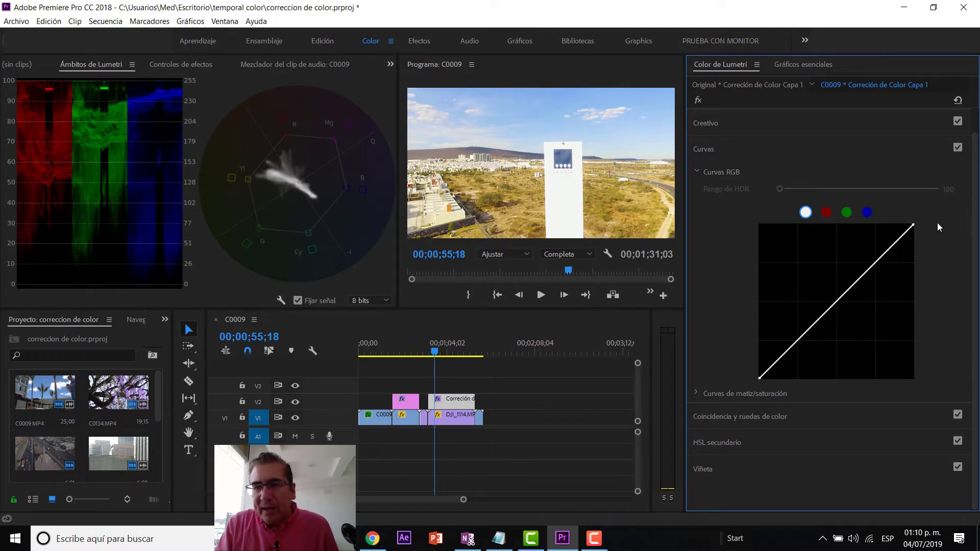
mouse_move(761, 380)
mouse_down()
mouse_move(800, 378)
mouse_move(808, 397)
mouse_move(728, 393)
mouse_up()
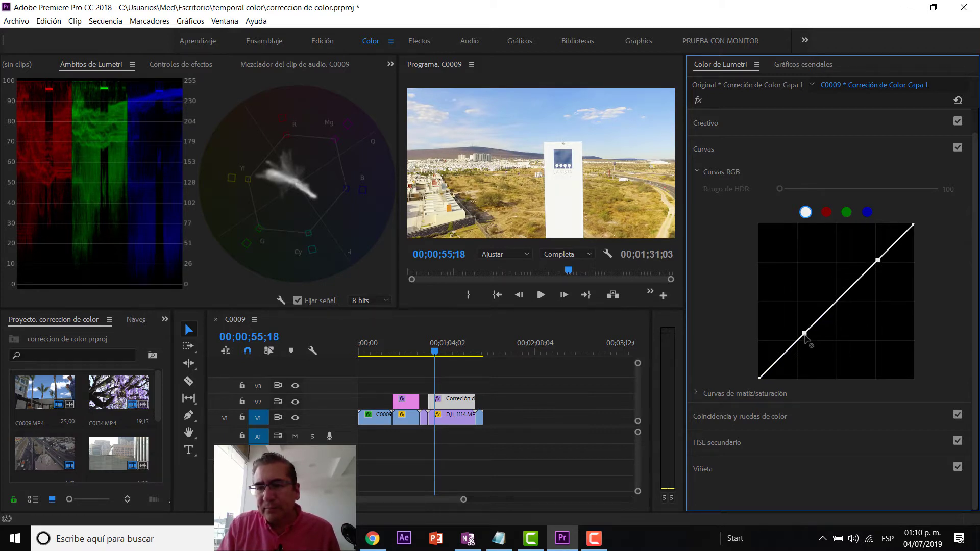
drag(805, 334, 813, 350)
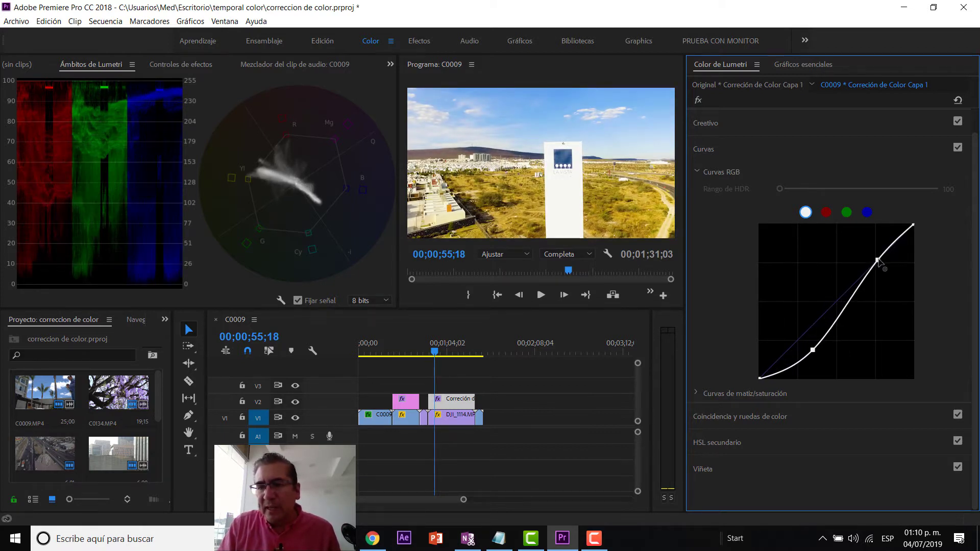
drag(879, 260, 870, 261)
drag(813, 350, 806, 345)
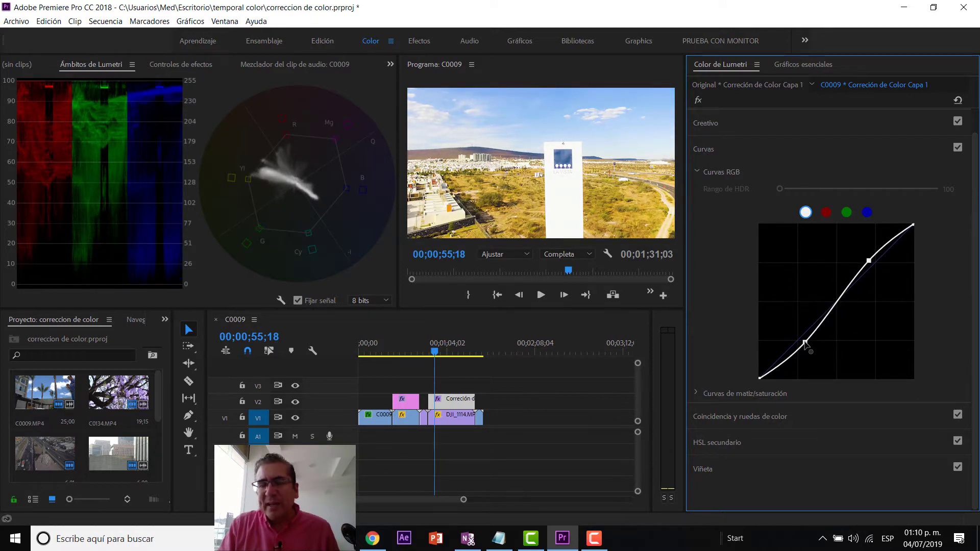
double_click(806, 343)
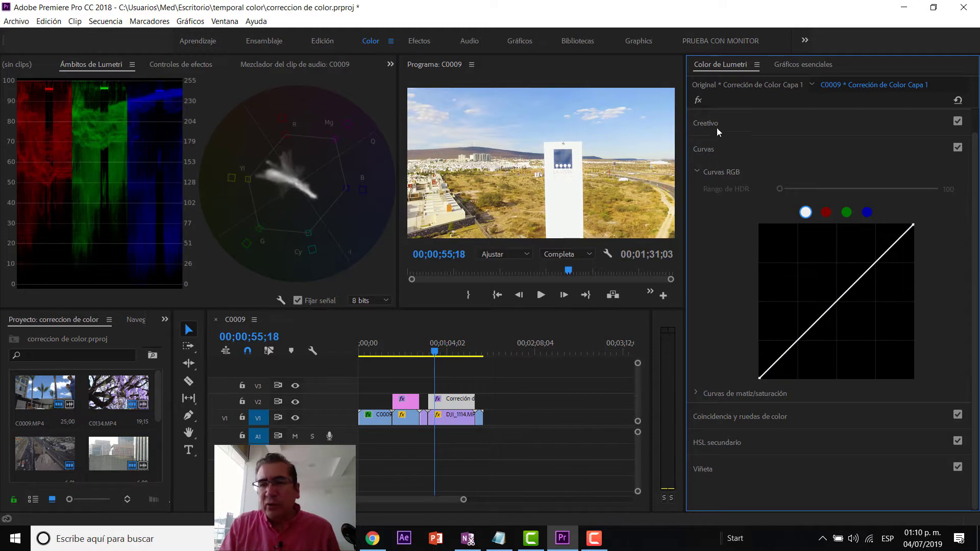
scroll(706, 157, up, 1)
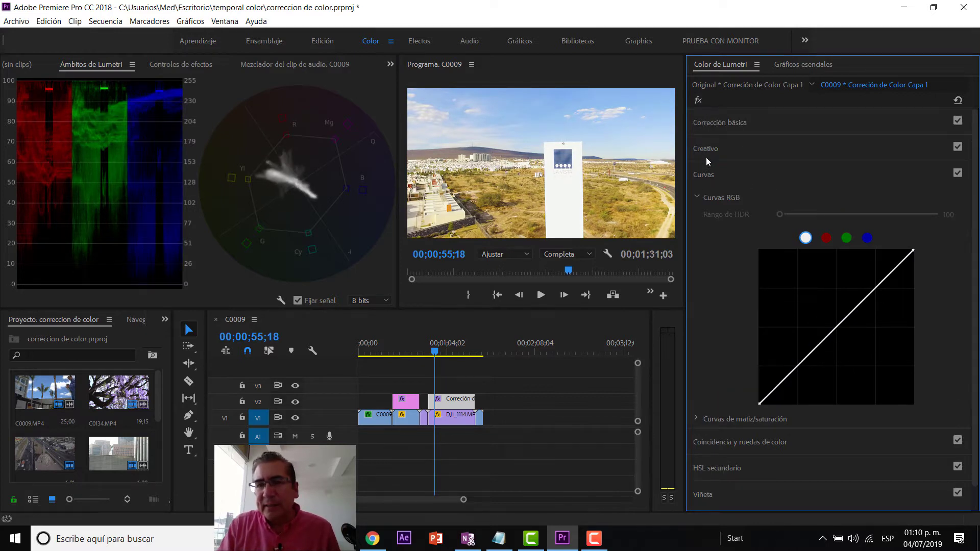
click(709, 121)
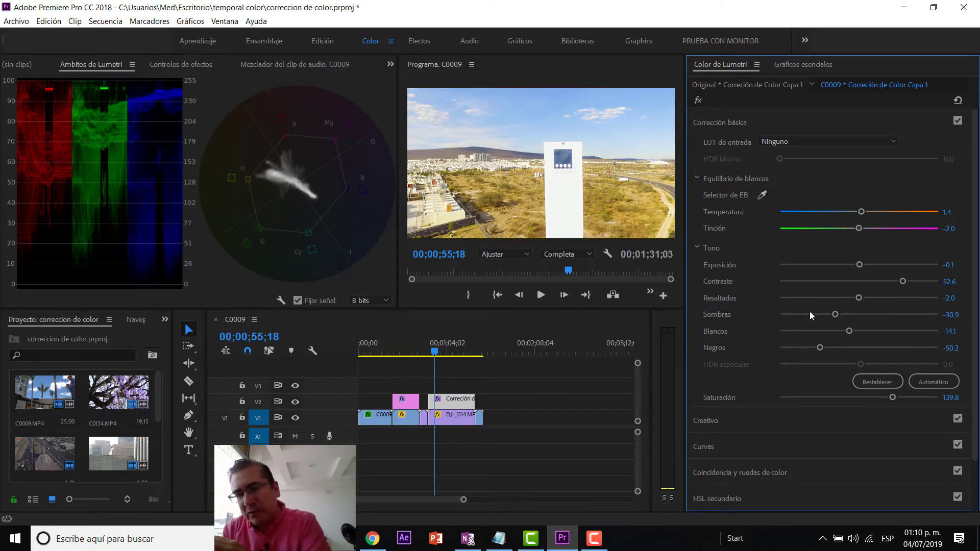
click(710, 422)
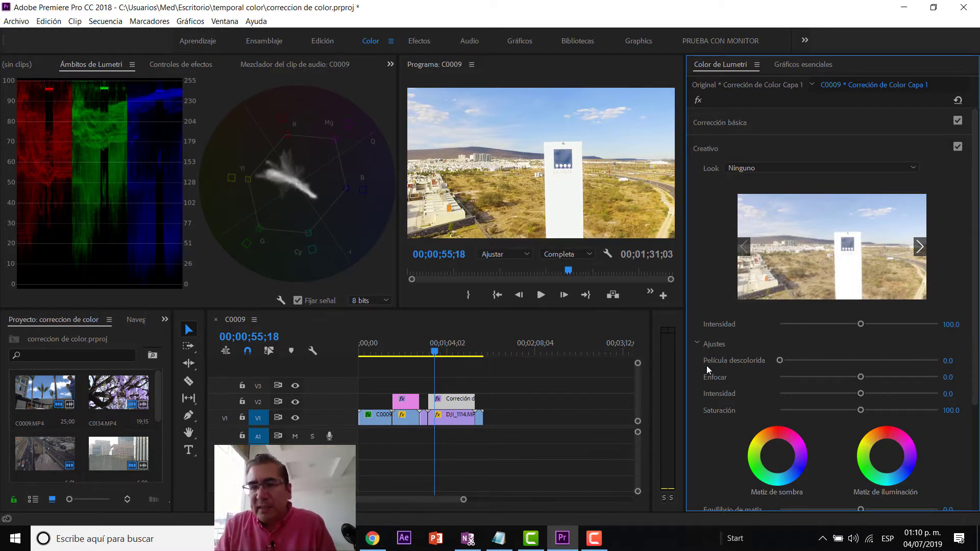
click(702, 125)
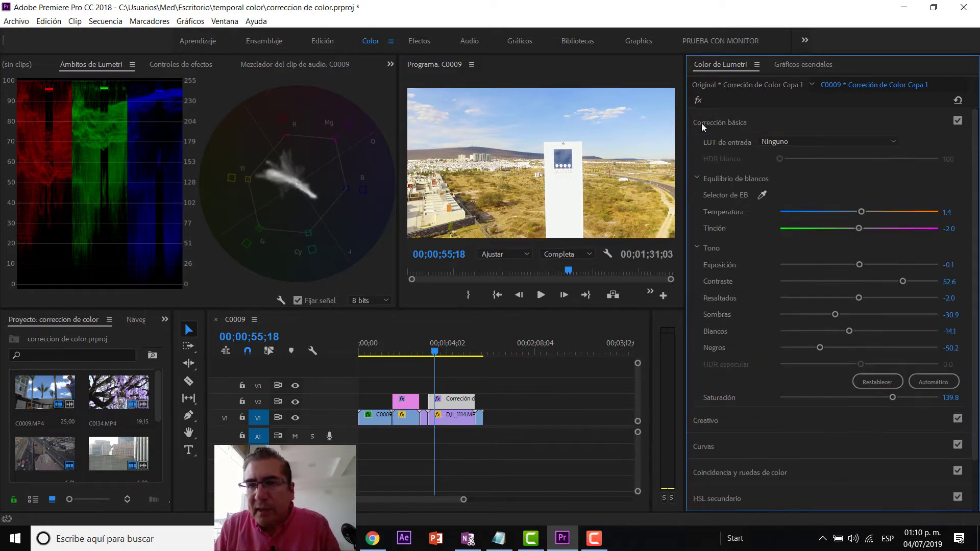
click(706, 446)
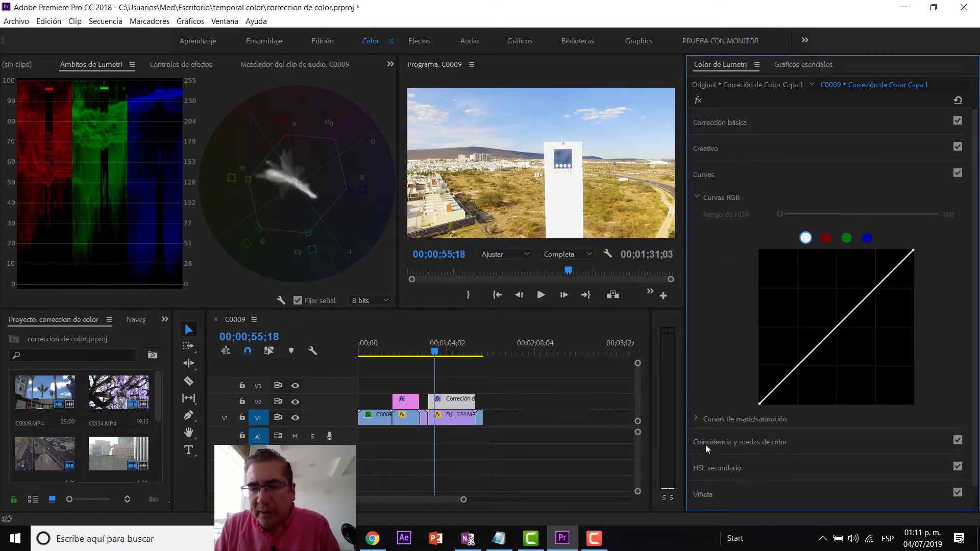
click(875, 289)
drag(872, 291, 871, 297)
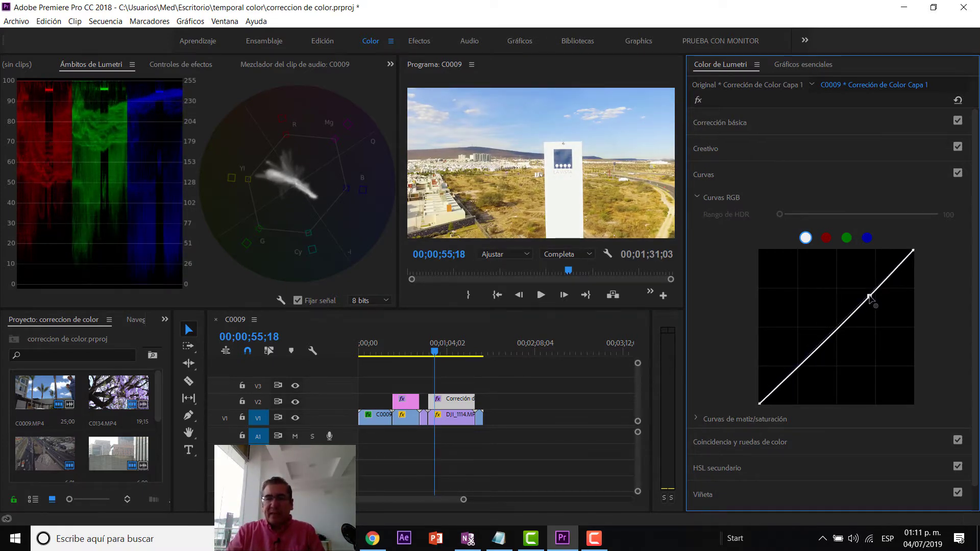
ctrl+click(870, 295)
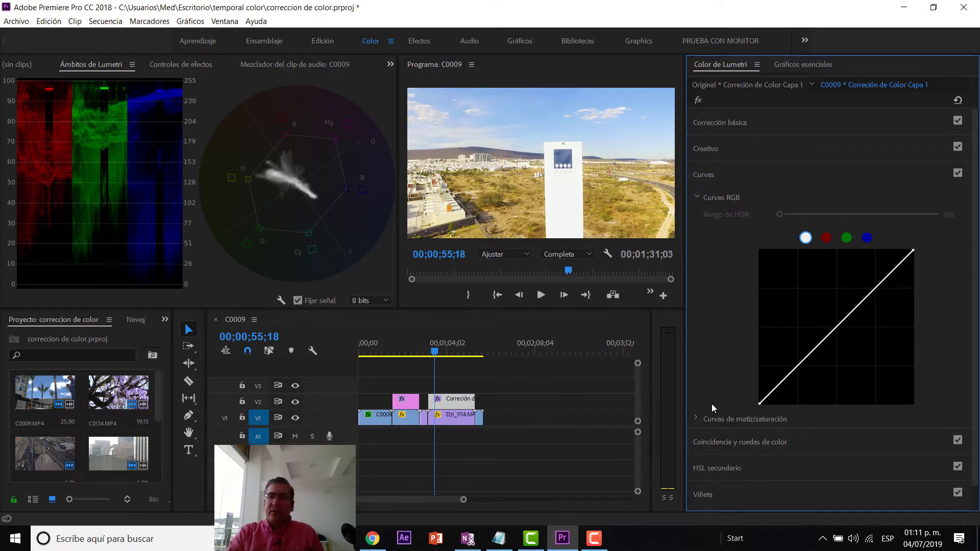
Step: On the red channel curve, add a point that lifts the lower midtones slightly
click(828, 240)
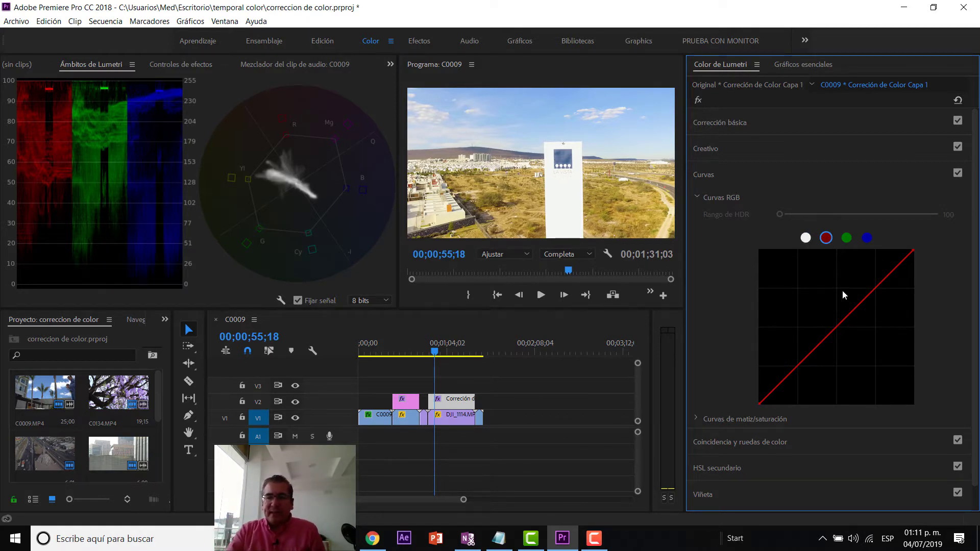
mouse_move(865, 296)
mouse_down()
mouse_move(858, 287)
mouse_move(865, 298)
mouse_up()
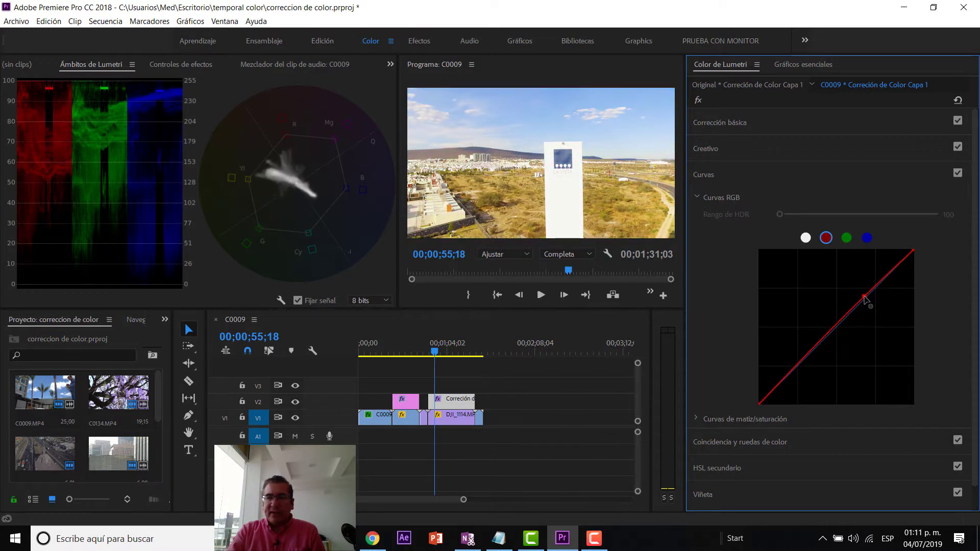
ctrl+click(864, 299)
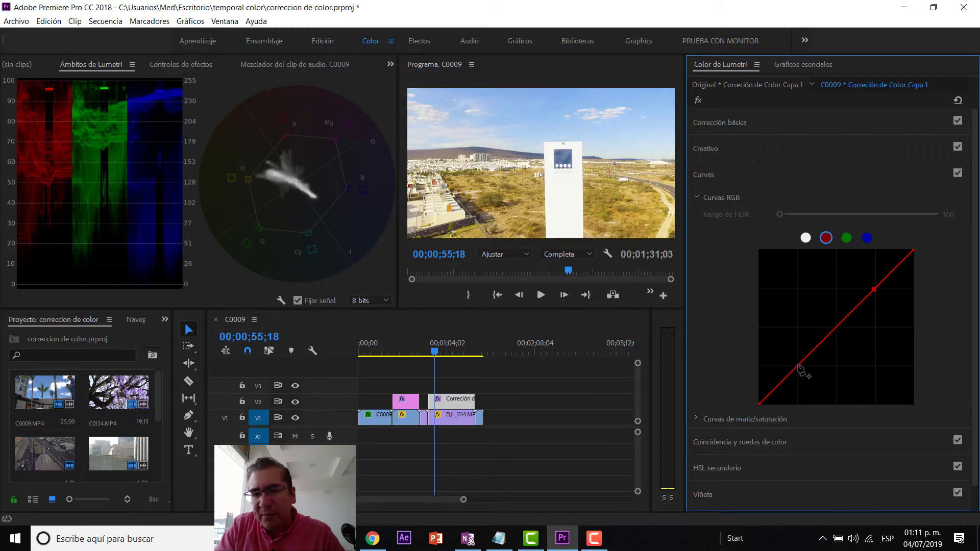
mouse_move(802, 366)
mouse_down()
mouse_move(780, 337)
mouse_move(803, 368)
mouse_move(823, 337)
mouse_up()
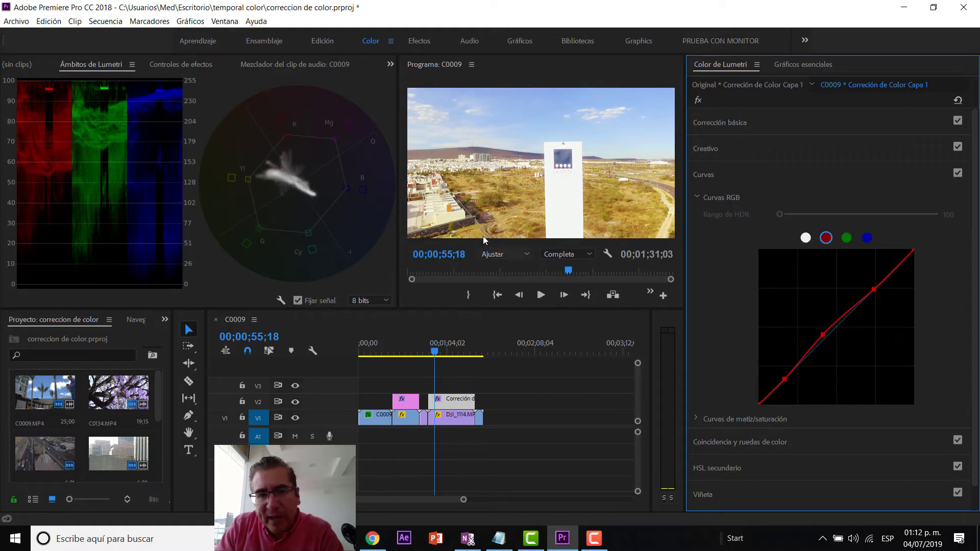
Step: Push the red curve's lower and middle points up into a strong S for a reddish-magenta cast
drag(791, 372, 794, 368)
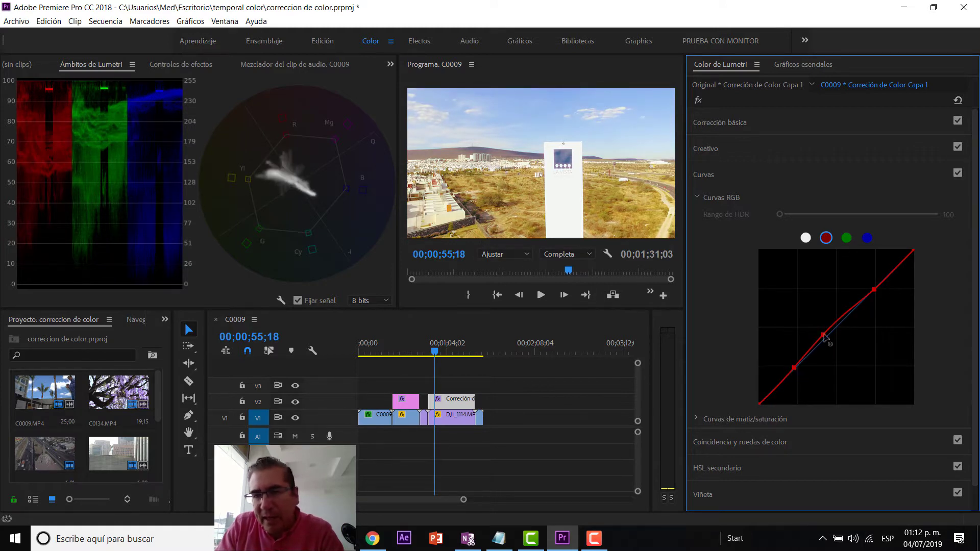
mouse_move(823, 335)
mouse_down()
mouse_move(805, 310)
mouse_move(829, 331)
mouse_up()
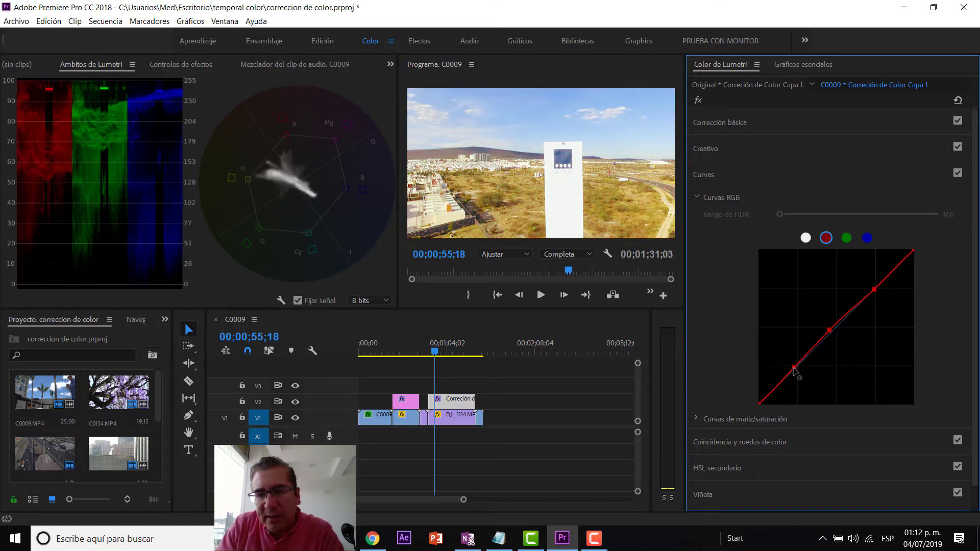
drag(802, 362, 808, 360)
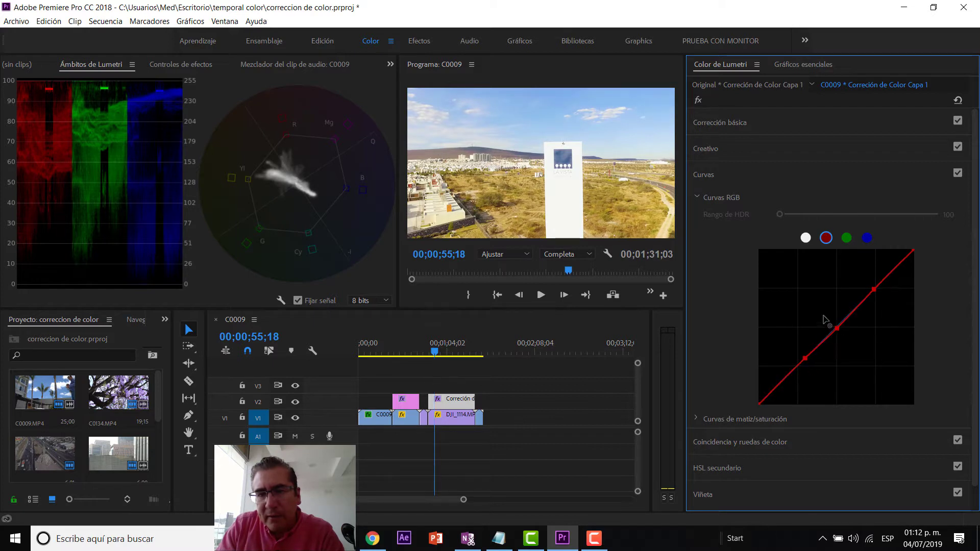
drag(829, 332, 822, 315)
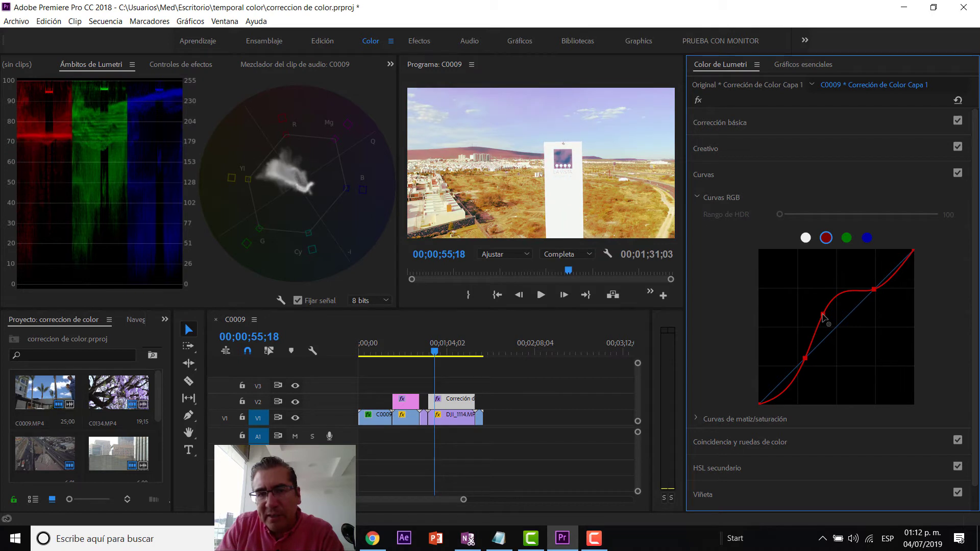
mouse_move(822, 316)
mouse_down()
mouse_move(821, 329)
mouse_move(834, 327)
mouse_up()
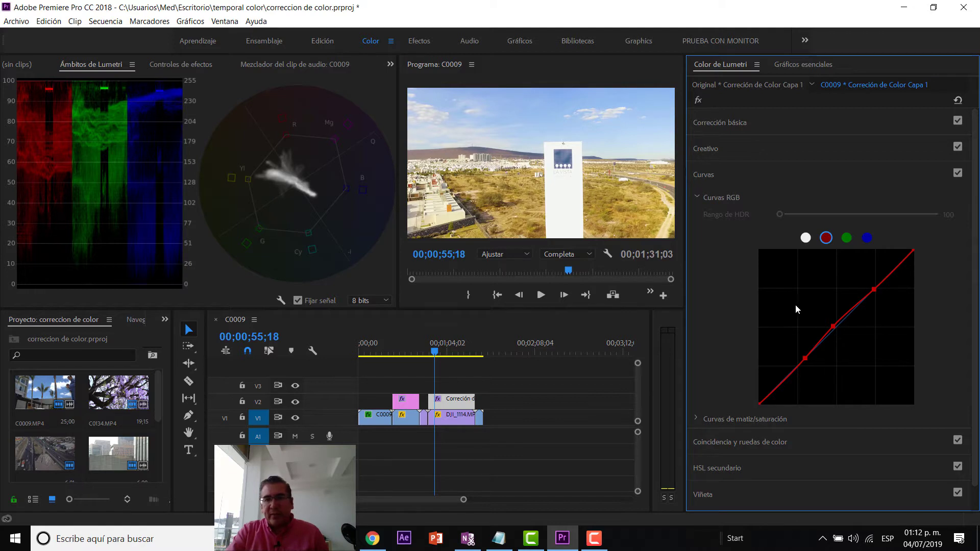
drag(833, 330, 825, 318)
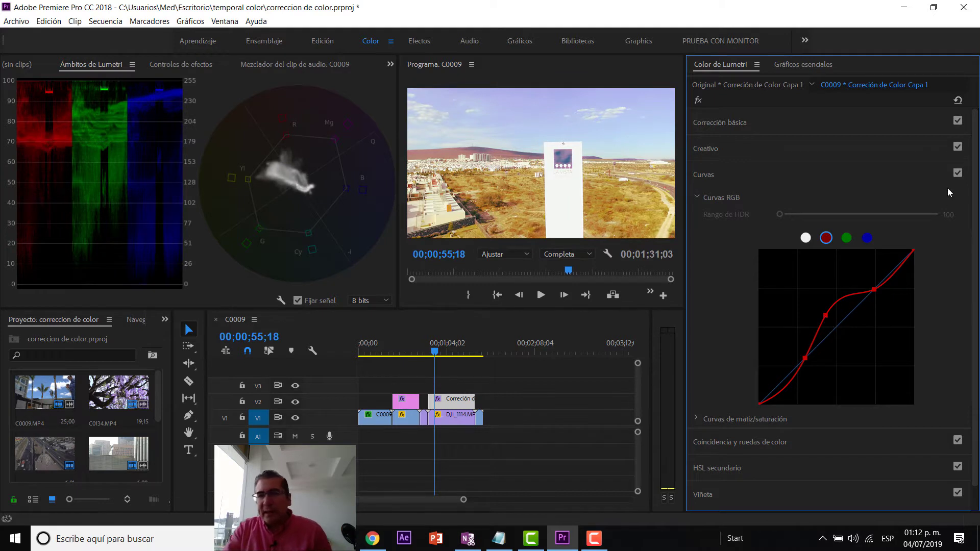
click(958, 174)
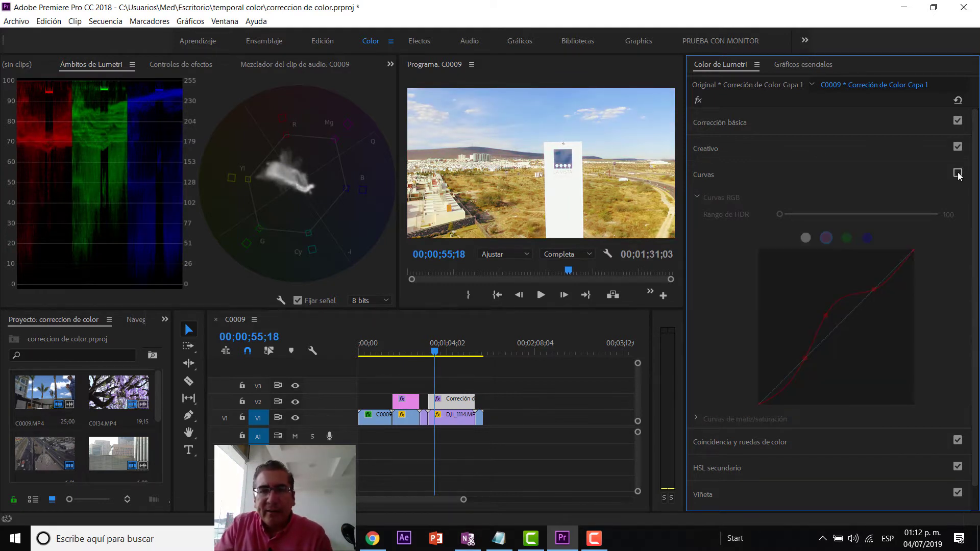
click(958, 173)
click(958, 175)
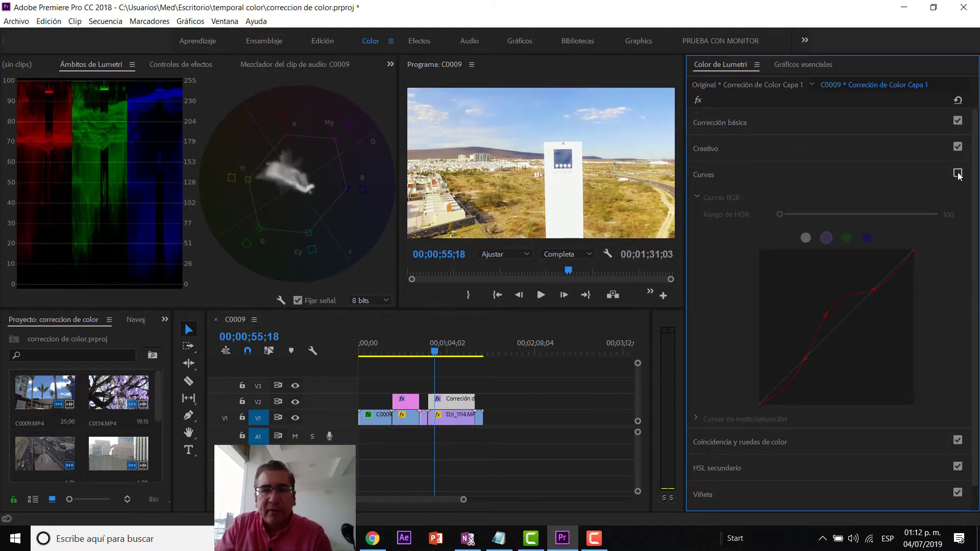
click(959, 175)
click(958, 175)
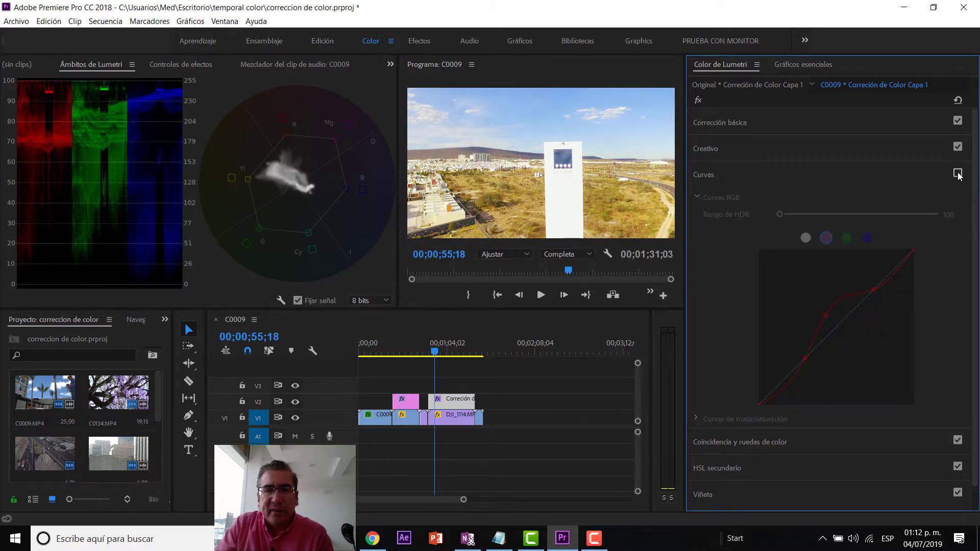
click(959, 174)
click(958, 174)
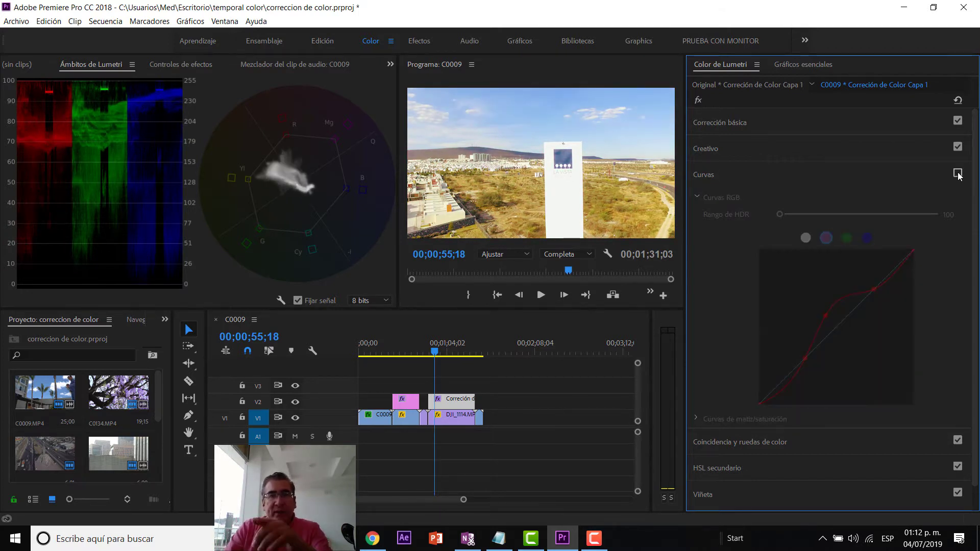
click(959, 175)
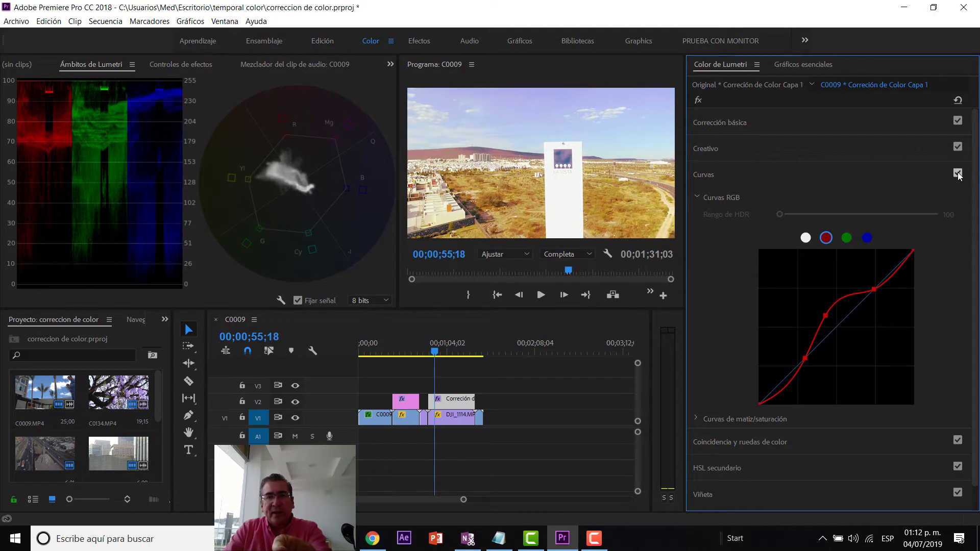
click(959, 174)
click(959, 174)
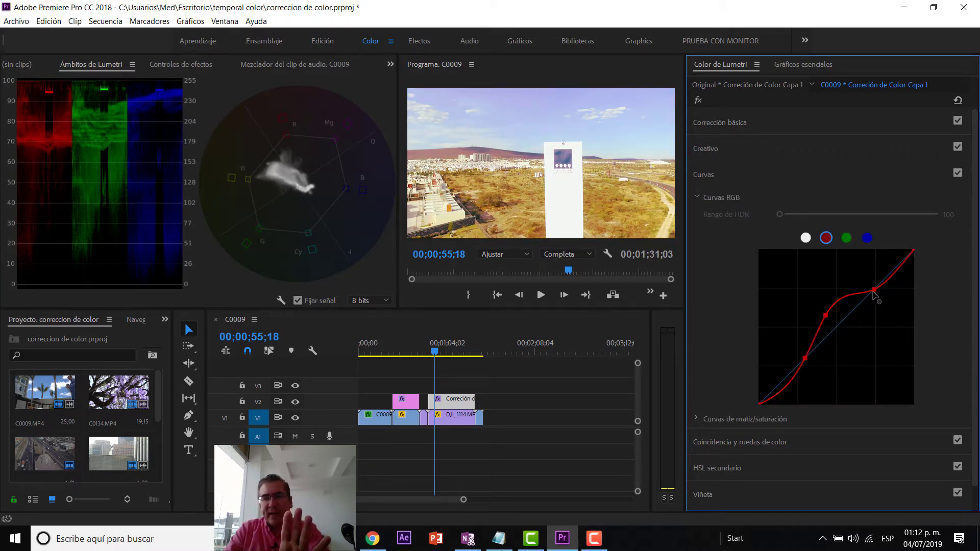
Step: Switch to the blue channel curve, then add and adjust points at its top and middle
click(866, 239)
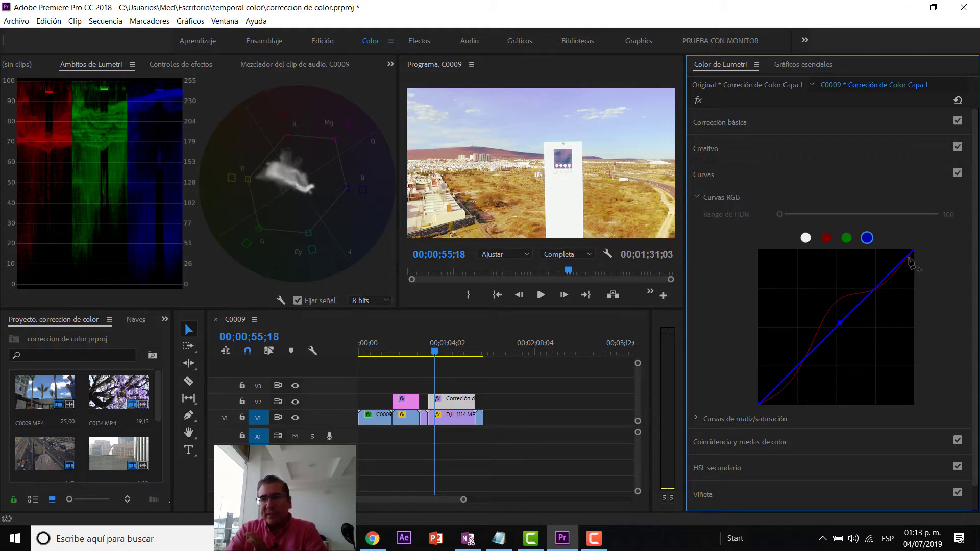
mouse_move(908, 253)
mouse_down()
mouse_move(871, 251)
mouse_move(902, 264)
mouse_move(914, 254)
mouse_up()
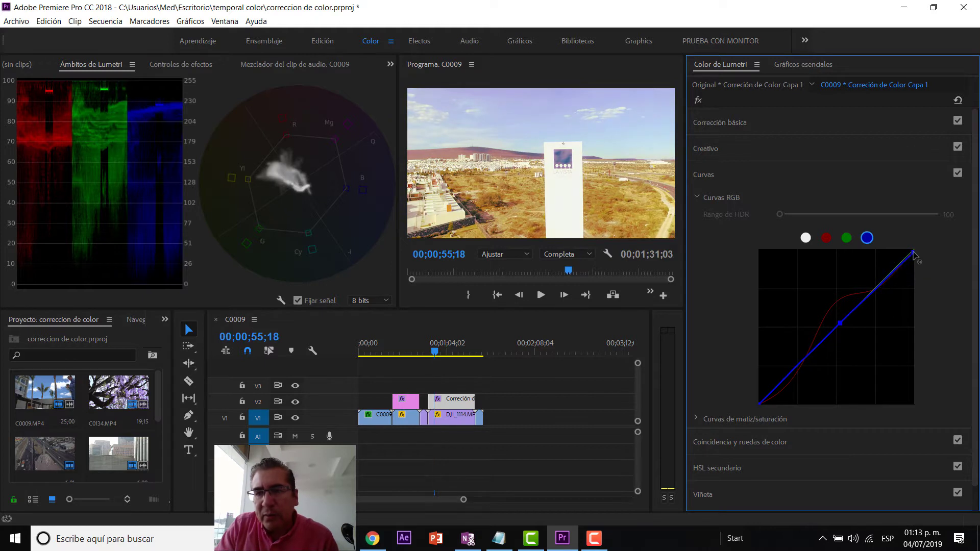
ctrl+click(840, 323)
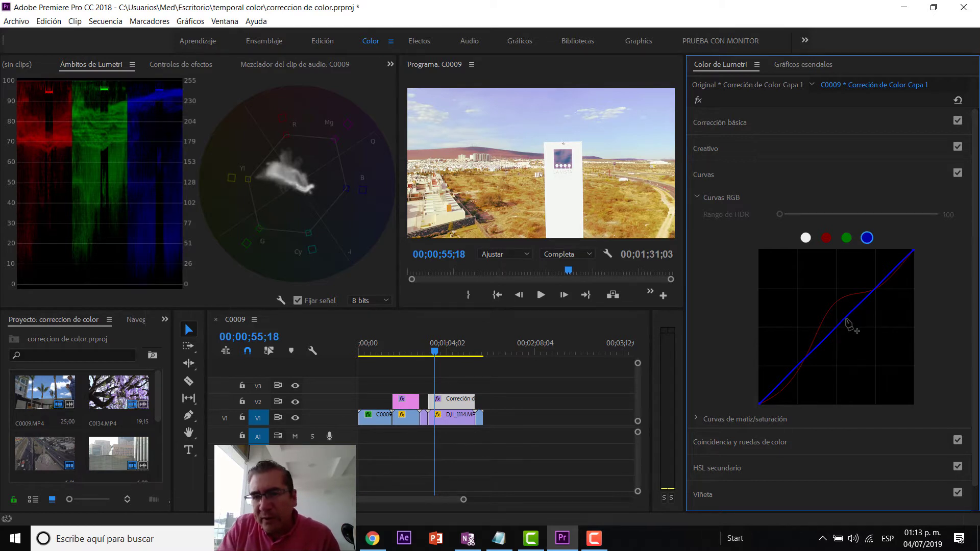
click(843, 321)
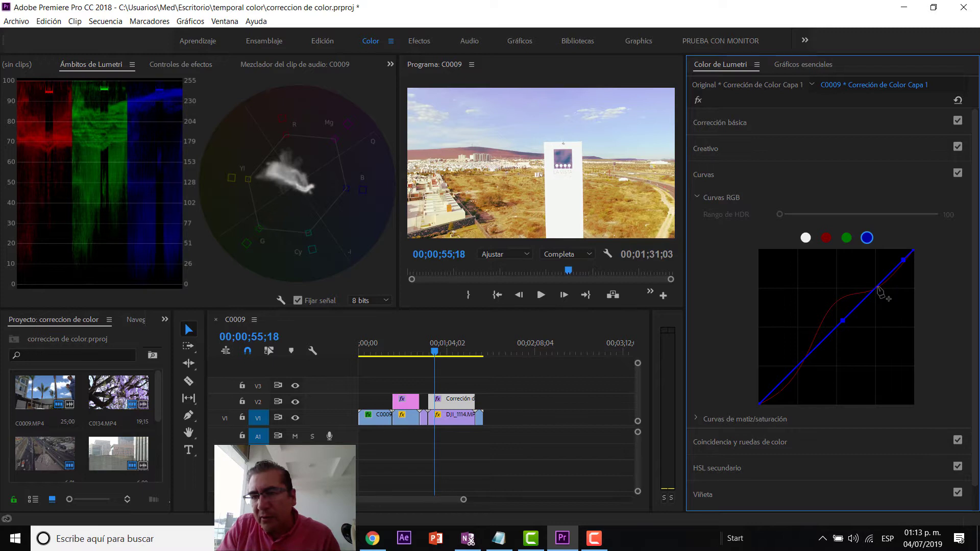
mouse_move(878, 289)
mouse_down()
mouse_move(858, 279)
mouse_move(873, 292)
mouse_up()
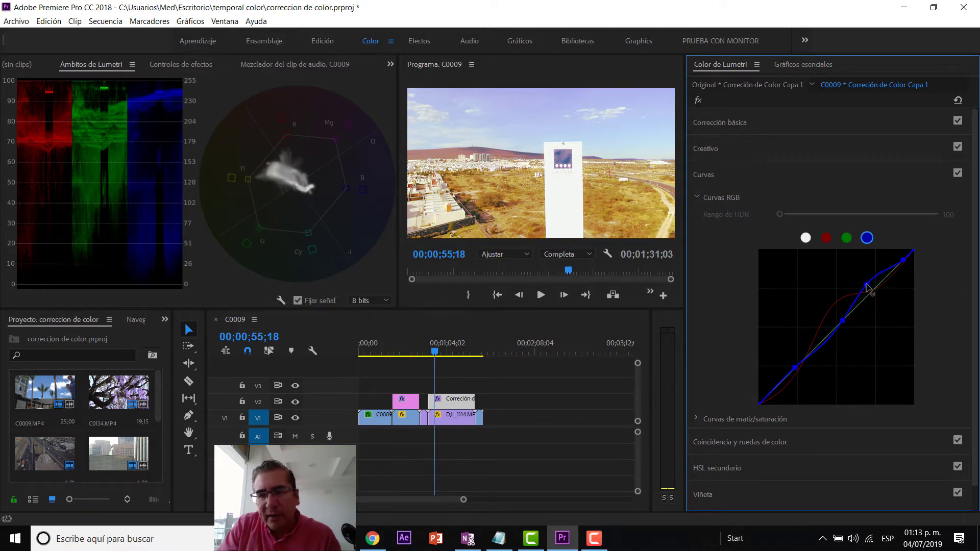
drag(868, 289, 862, 291)
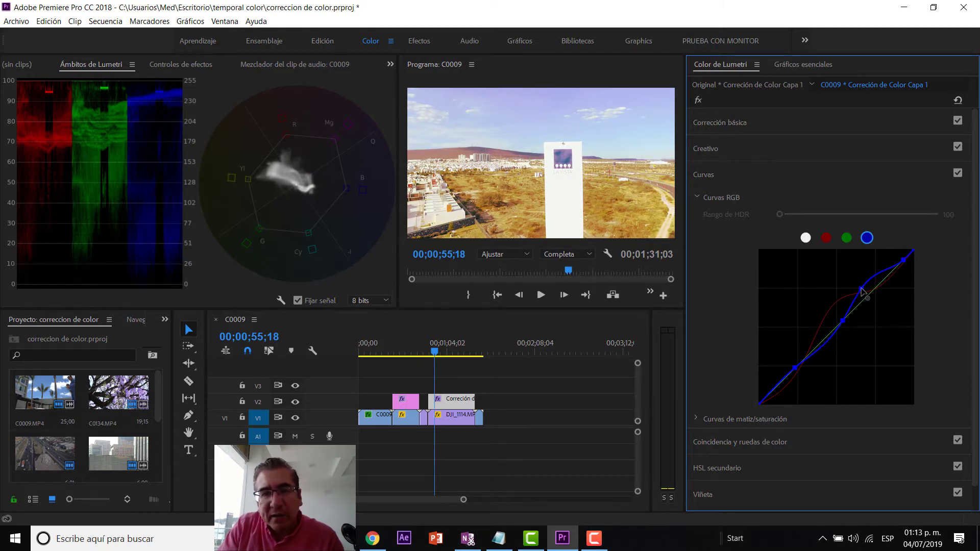
drag(862, 291, 866, 289)
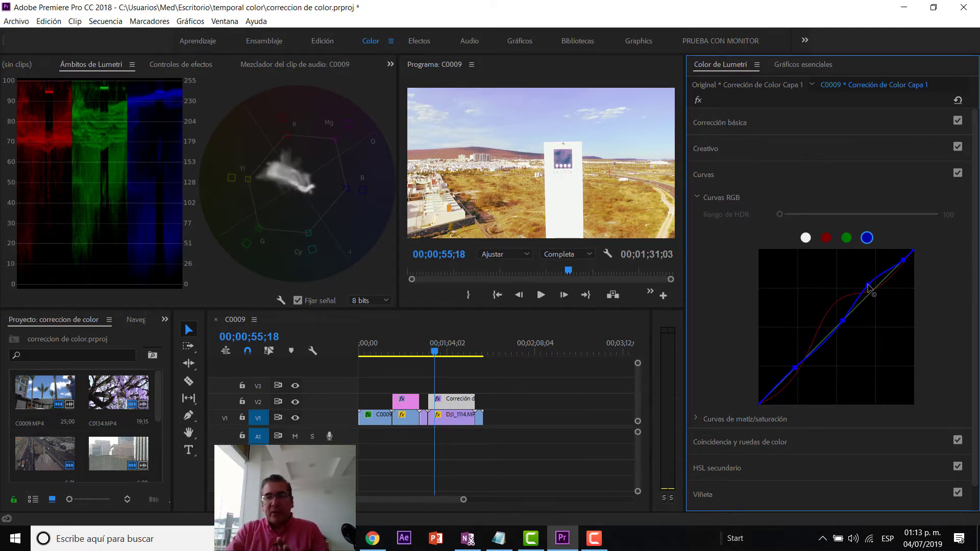
drag(869, 288, 868, 287)
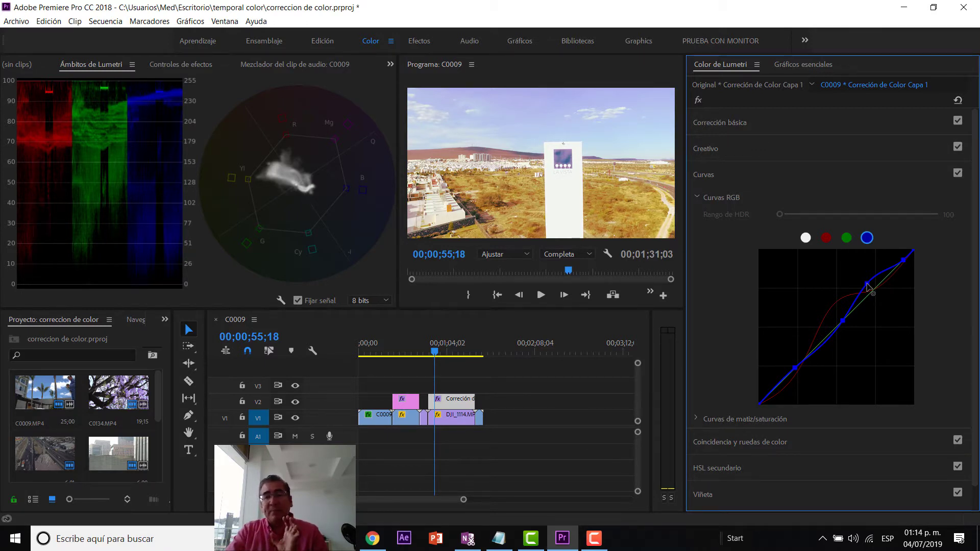
Step: Remove the extra blue points and settle the blue curve into a gentle S with a lower anchor
mouse_move(868, 286)
mouse_down()
mouse_move(858, 274)
mouse_move(864, 293)
mouse_up()
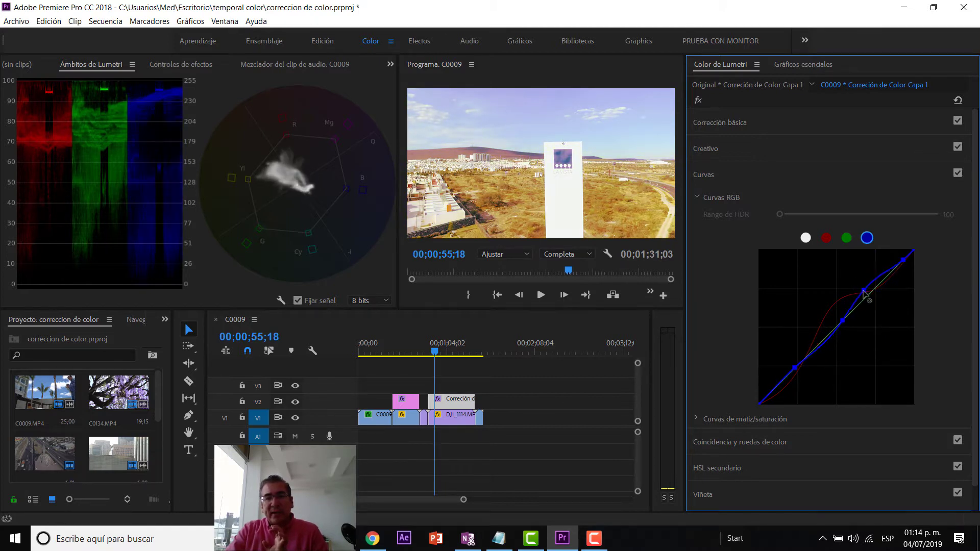
drag(865, 293, 870, 291)
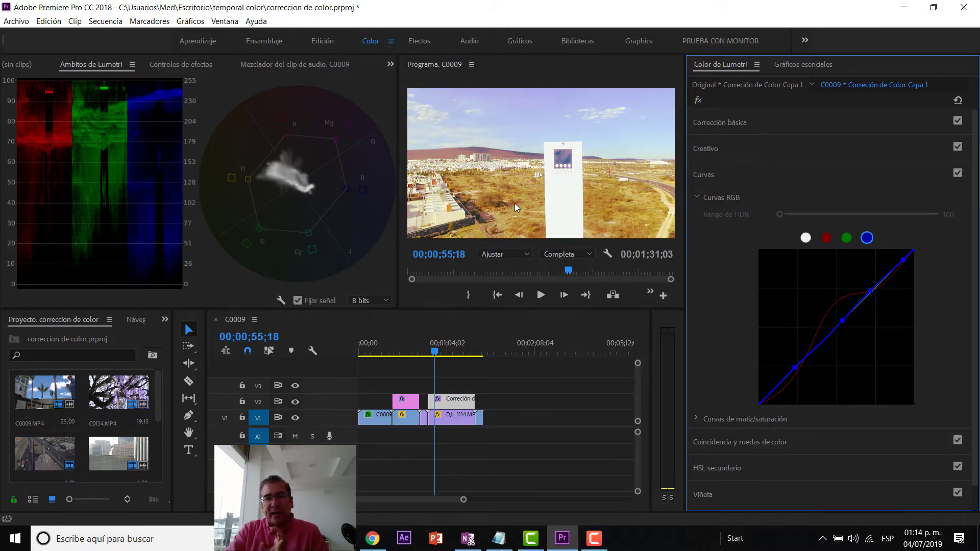
ctrl+click(870, 291)
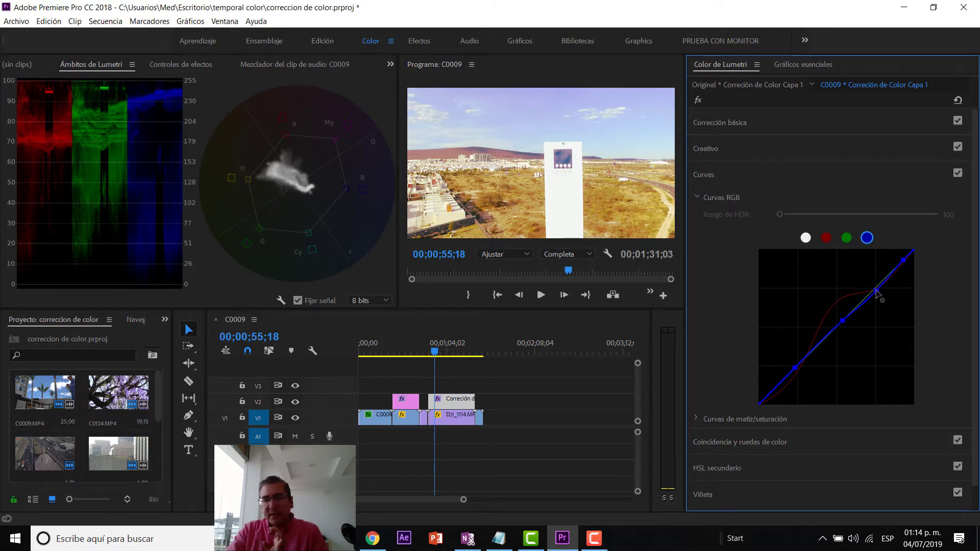
ctrl+click(843, 321)
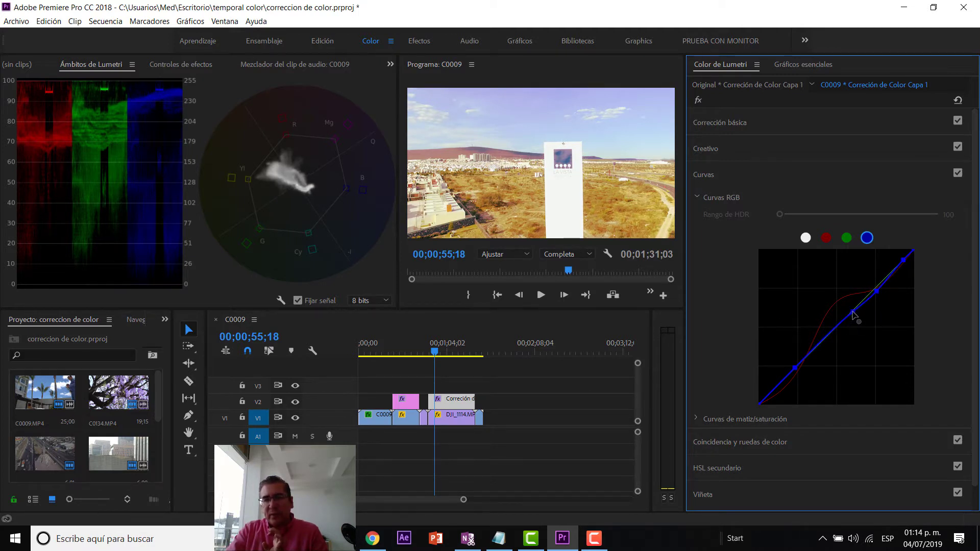
drag(877, 292, 859, 278)
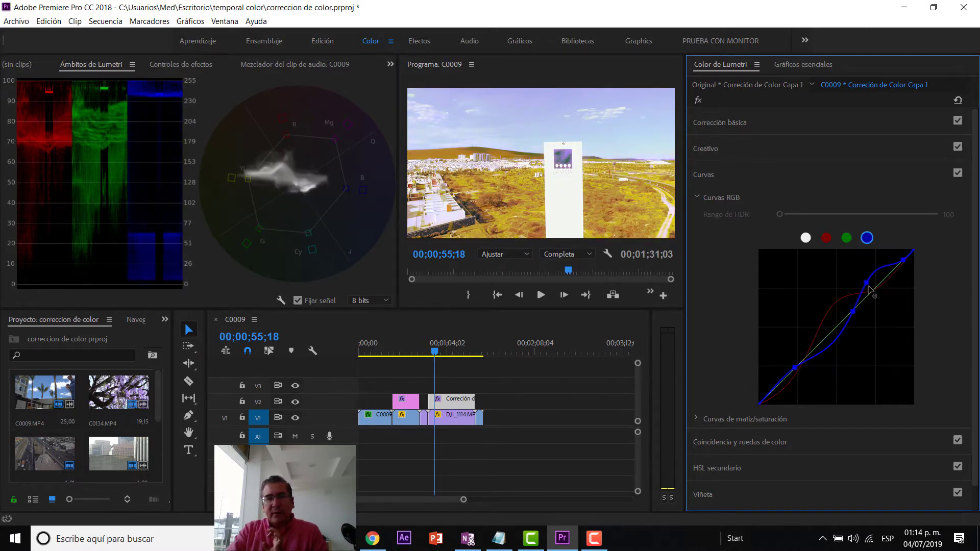
drag(860, 278, 868, 289)
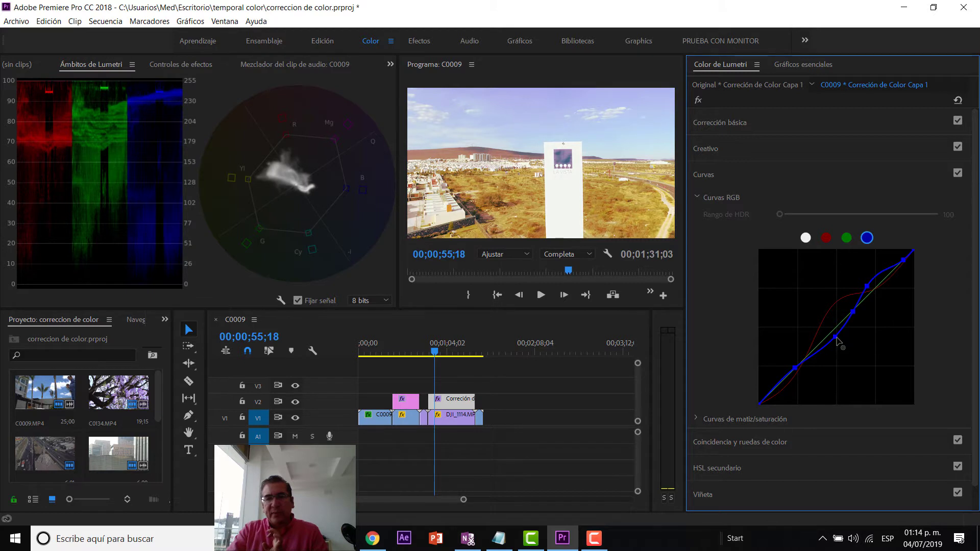
click(833, 333)
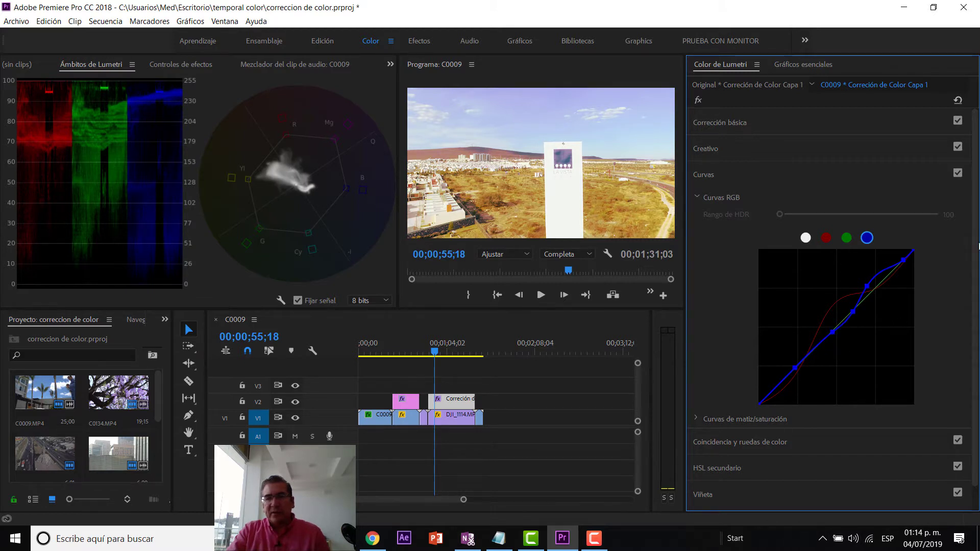
Step: Compare the grade with Curvas switched off and on, then select the green channel curve
click(959, 174)
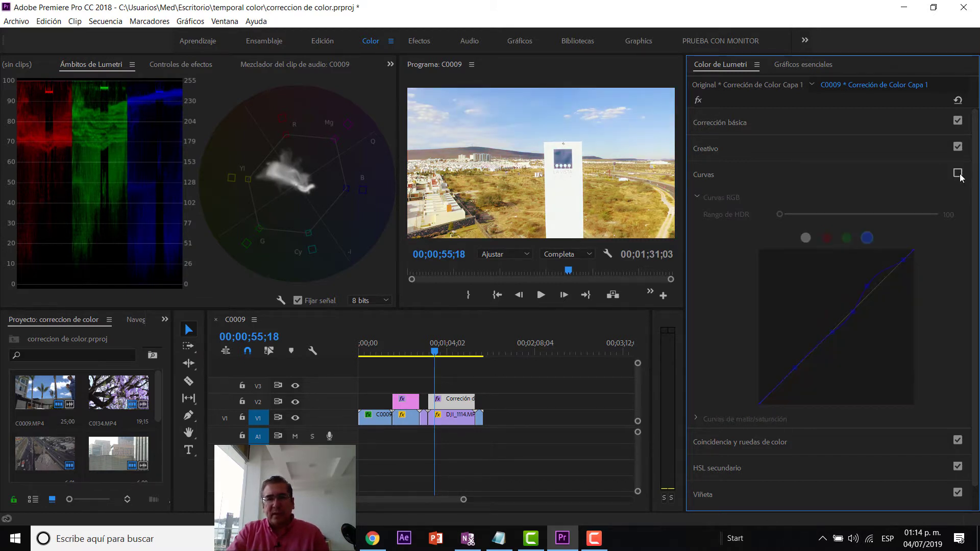
click(958, 173)
click(959, 174)
click(958, 174)
click(958, 174)
click(958, 174)
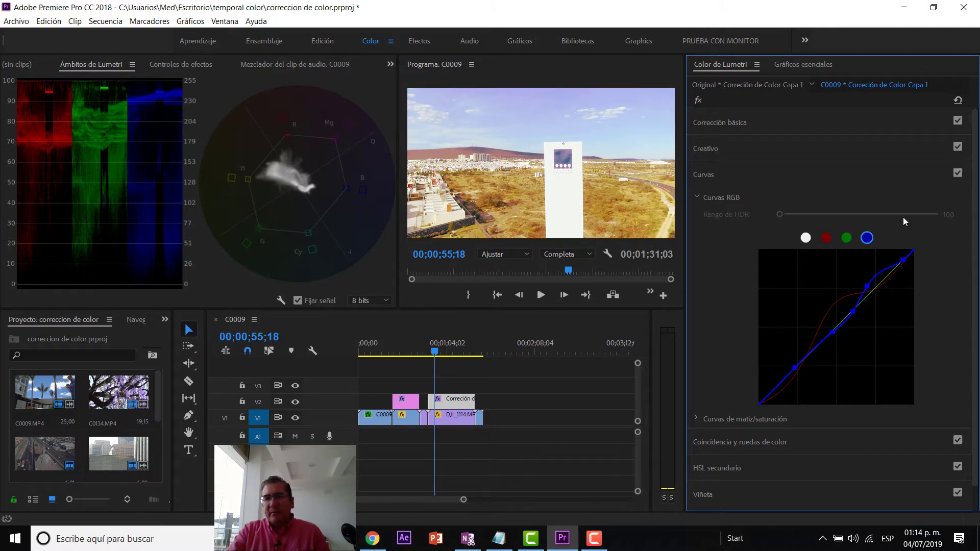
click(847, 239)
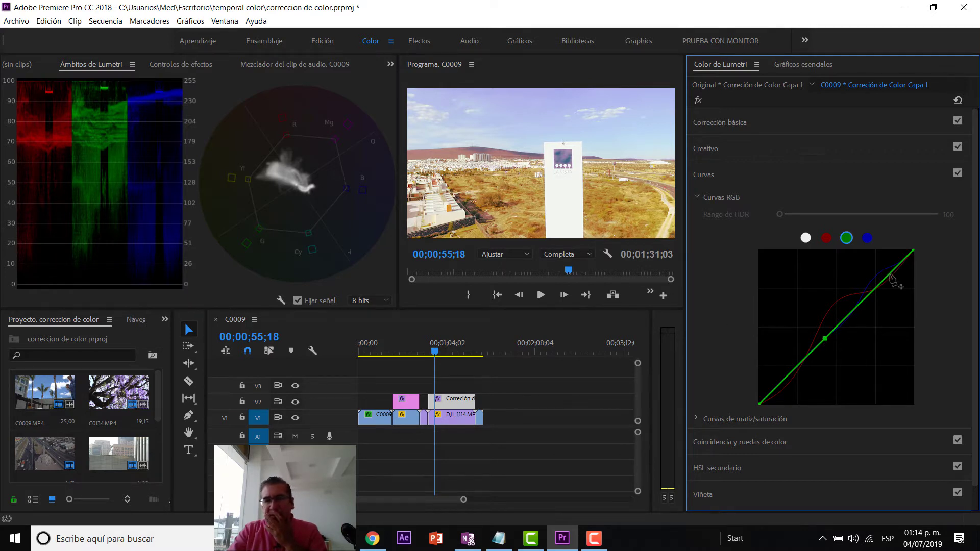
Step: Add a point on the green curve and fine-tune it back near the diagonal
drag(865, 301, 871, 314)
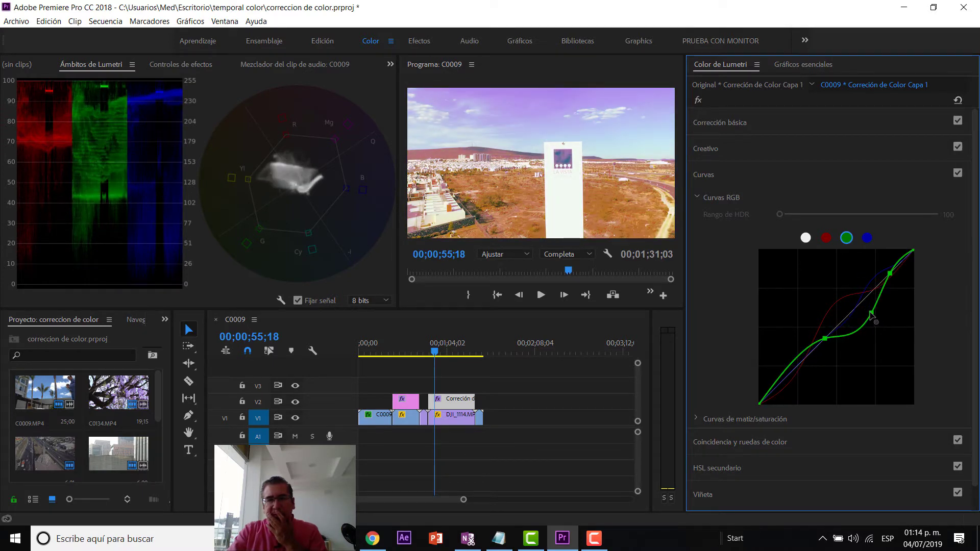
drag(871, 315, 862, 304)
drag(865, 306, 862, 306)
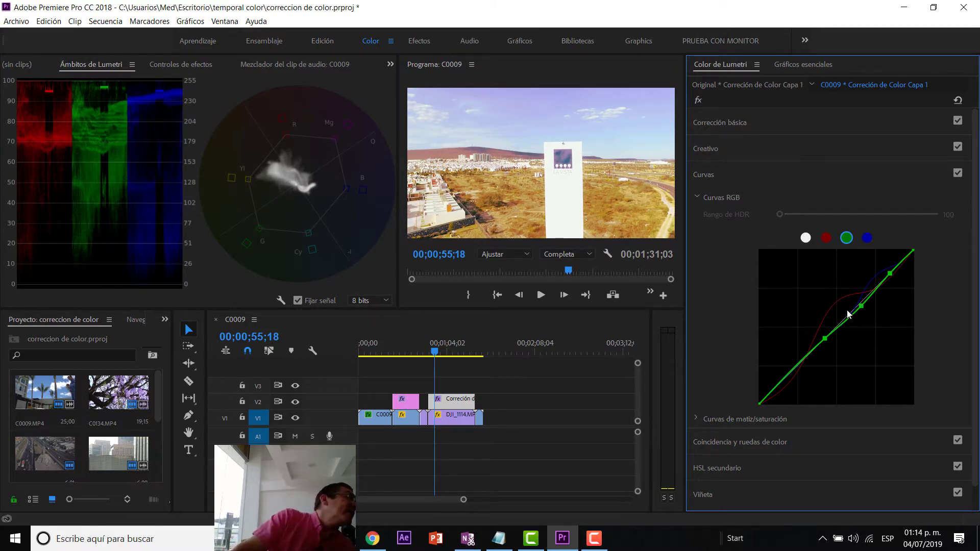
Step: Compare the clip with Curvas on and off, leave Curvas unchecked, and collapse Curvas RGB
click(958, 173)
click(958, 173)
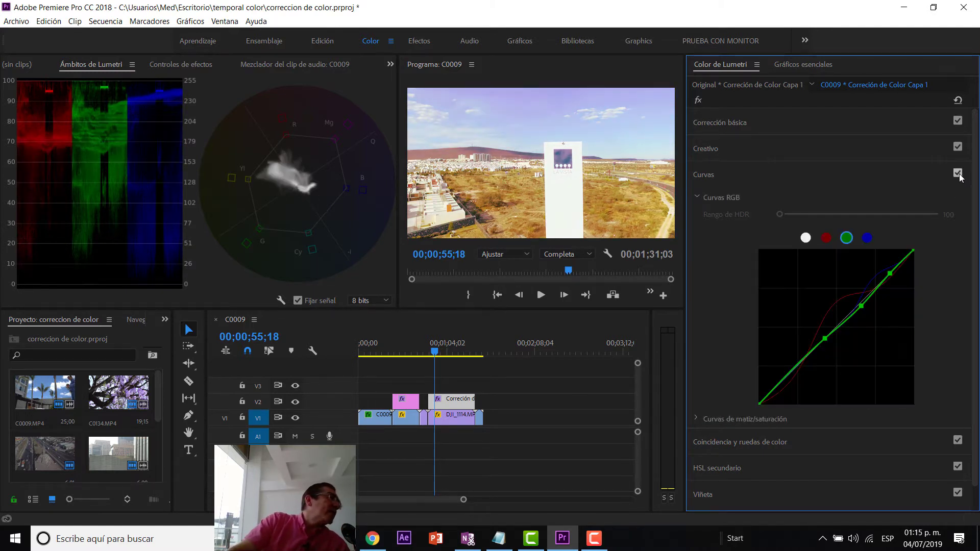
click(958, 173)
click(958, 173)
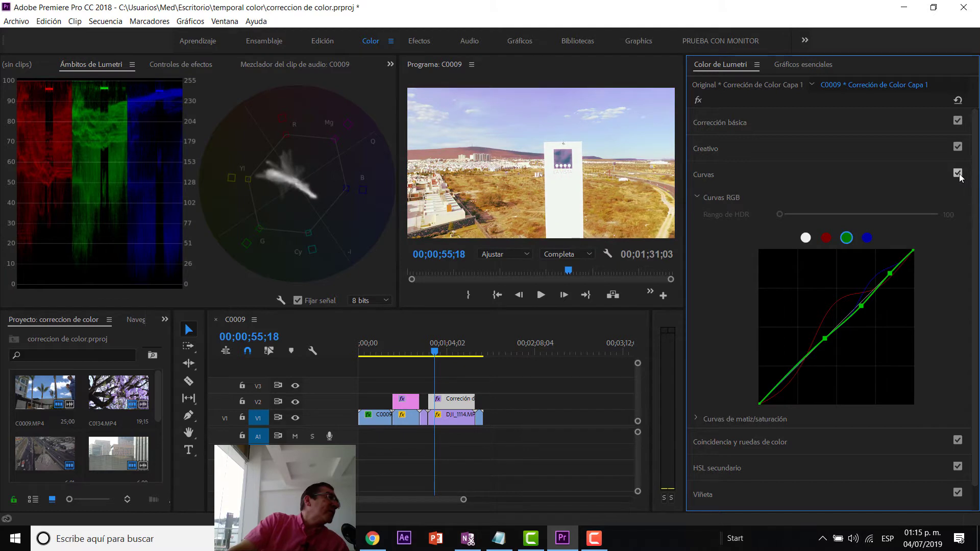
click(958, 173)
click(958, 174)
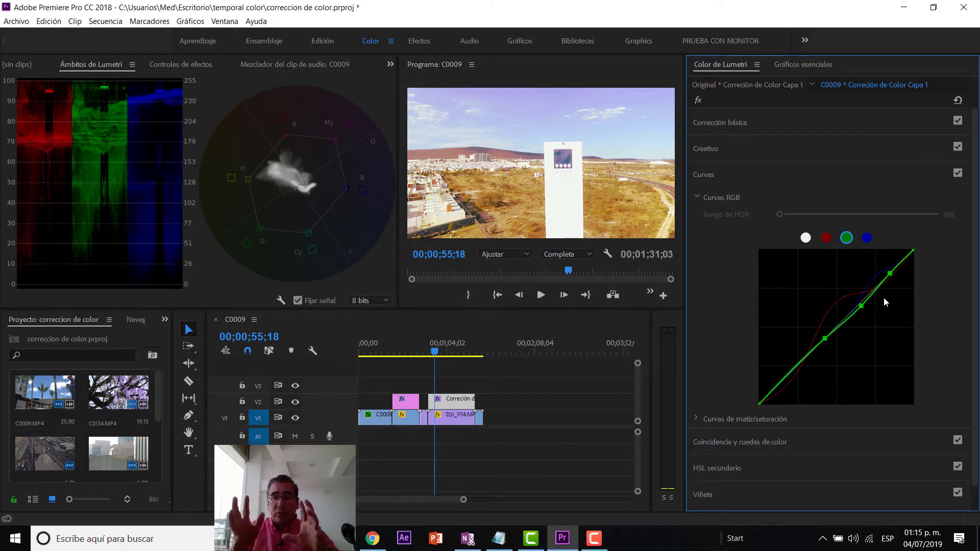
click(959, 174)
click(959, 173)
click(958, 173)
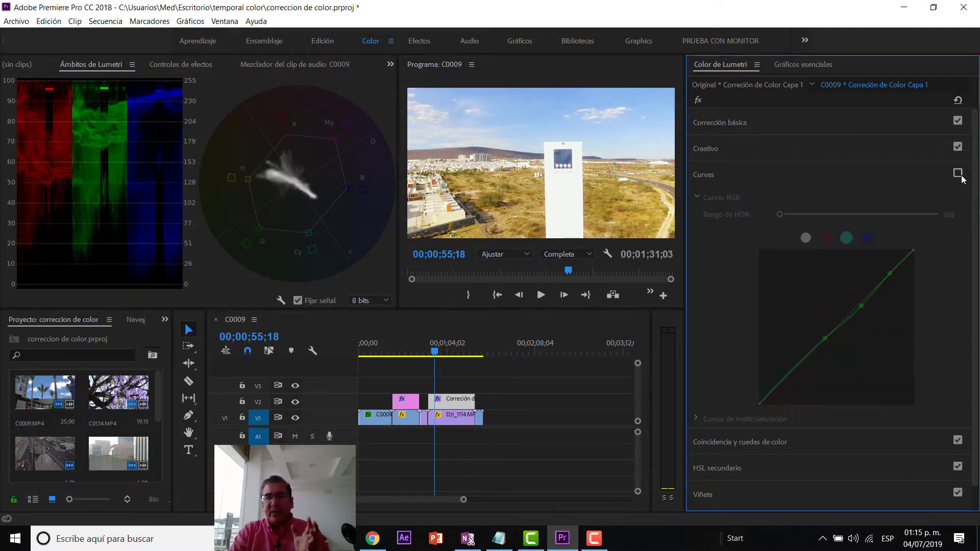
click(697, 197)
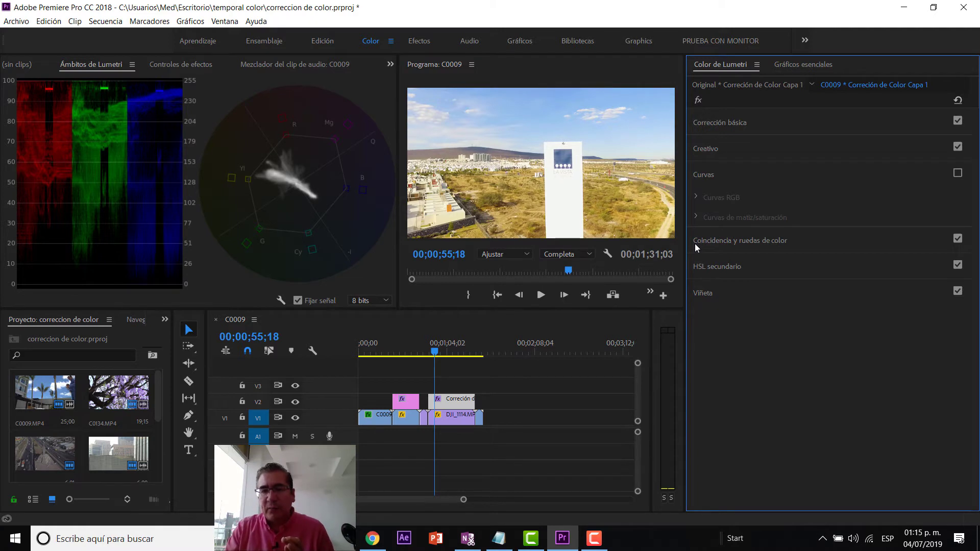
Step: In the colour wheels, raise Sombras and Medios tonos, lower Resaltados slightly, and tint the highlights
click(694, 243)
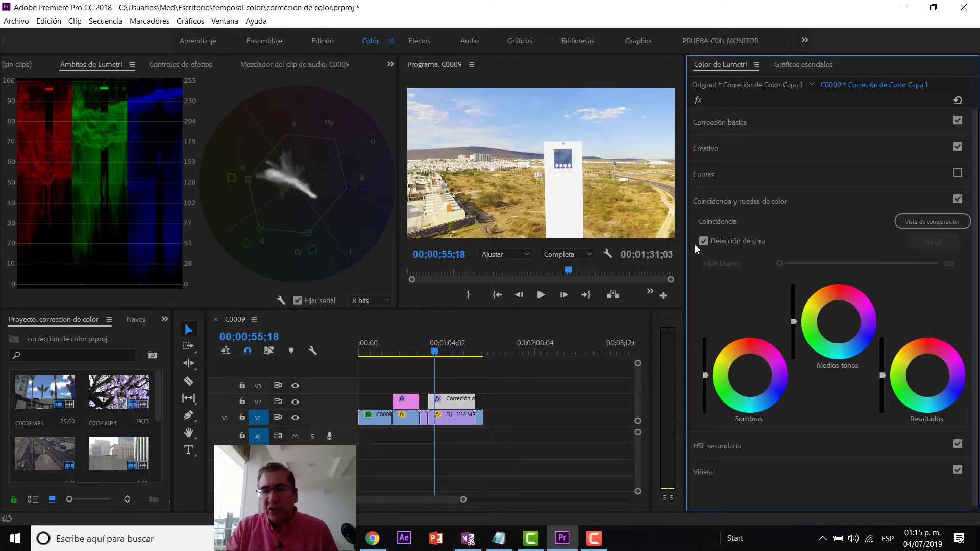
click(707, 174)
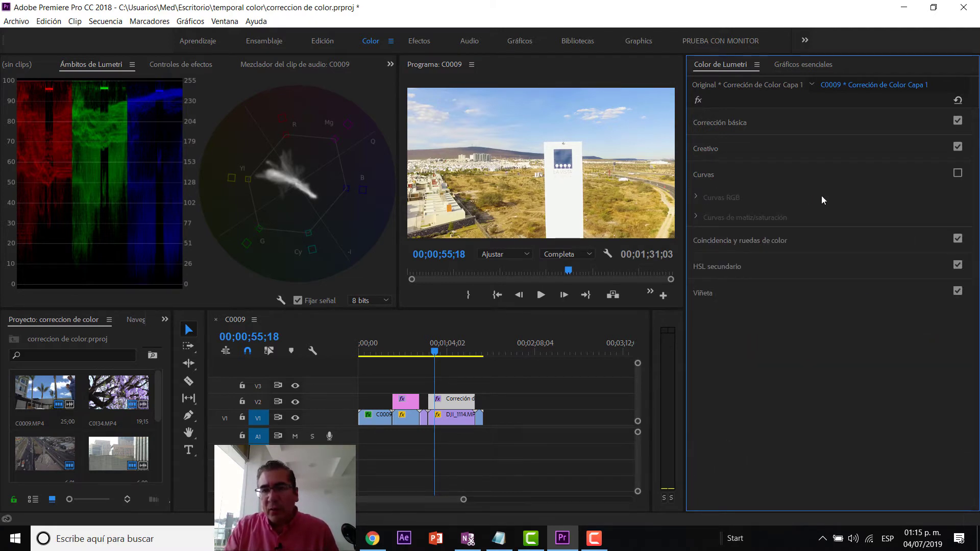
click(713, 241)
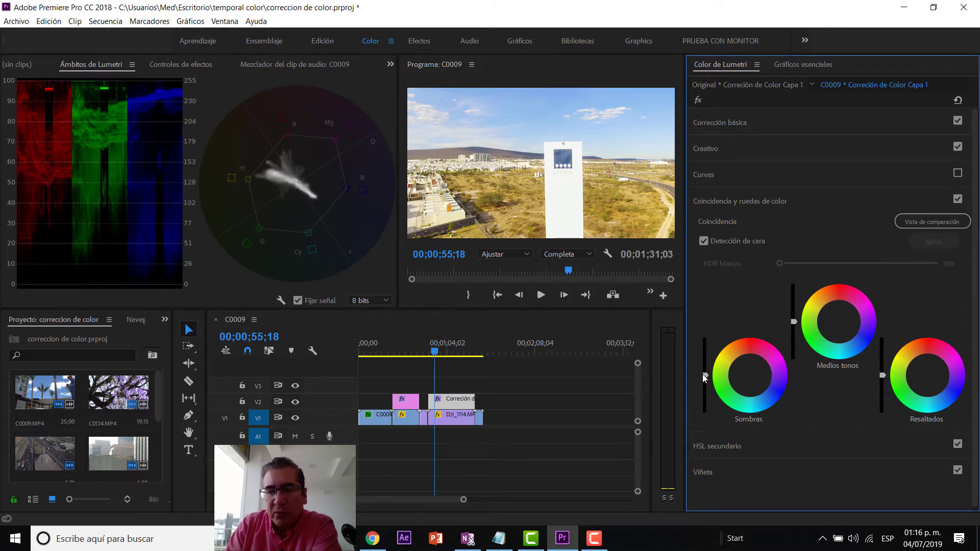
mouse_move(705, 375)
mouse_down()
mouse_move(706, 361)
mouse_move(706, 387)
mouse_move(706, 373)
mouse_up()
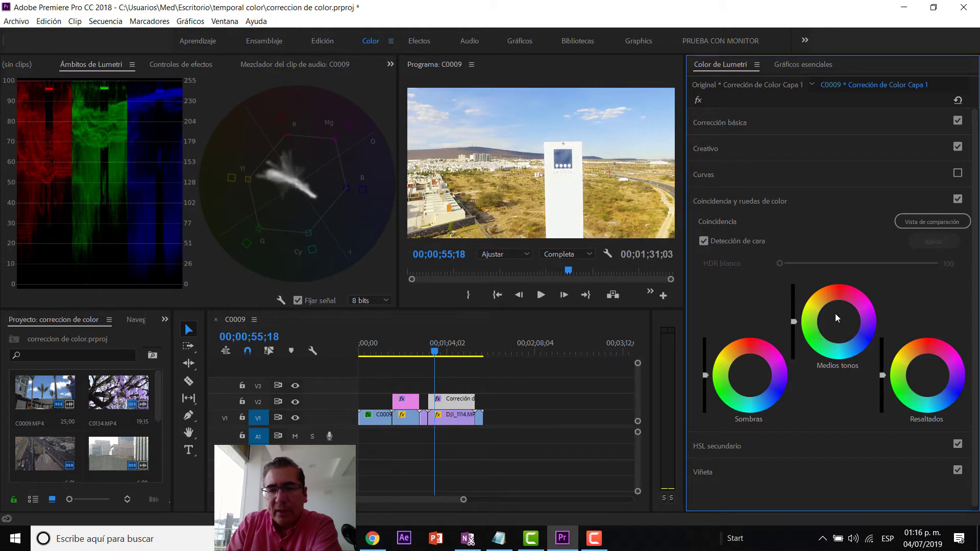
mouse_move(794, 321)
mouse_down()
mouse_move(794, 313)
mouse_move(794, 335)
mouse_move(793, 325)
mouse_up()
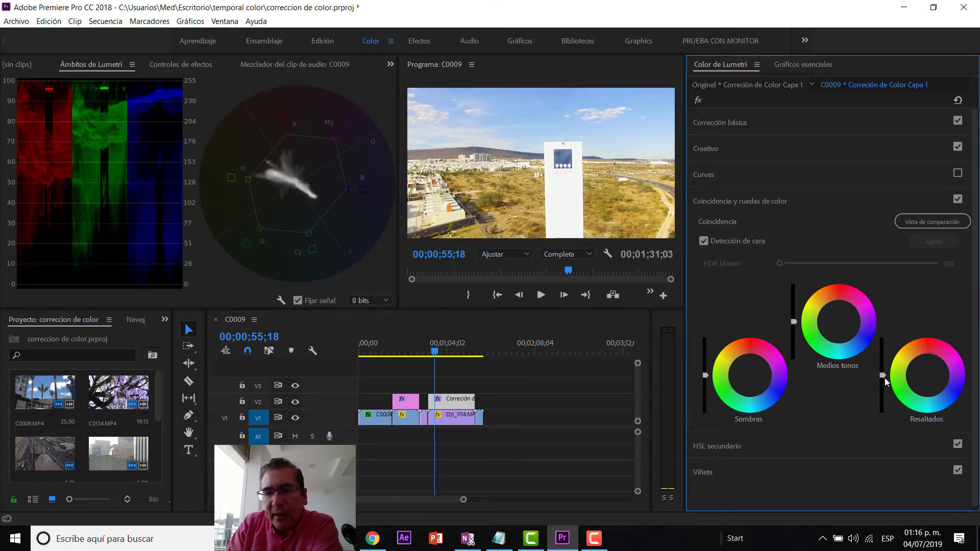
mouse_move(883, 376)
mouse_down()
mouse_move(883, 353)
mouse_move(882, 375)
mouse_up()
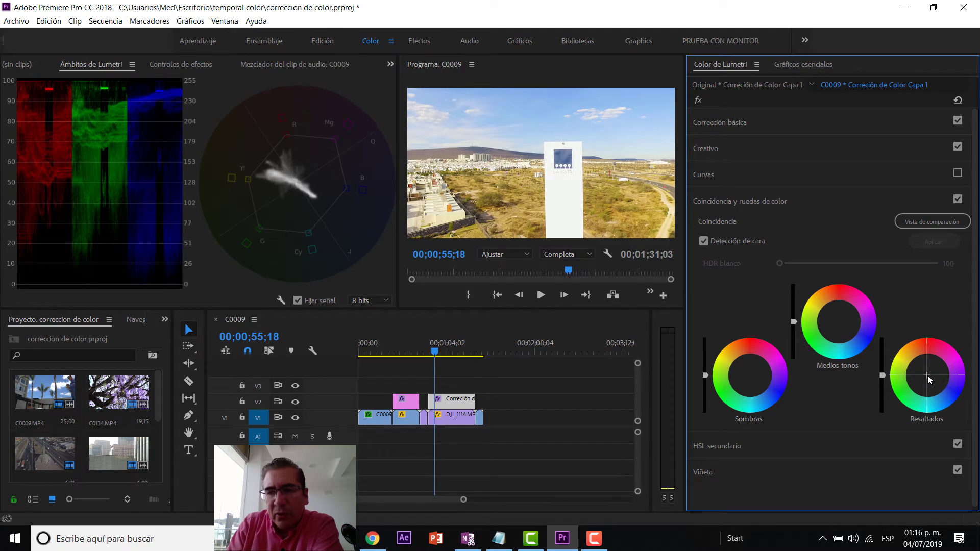
drag(926, 375, 934, 379)
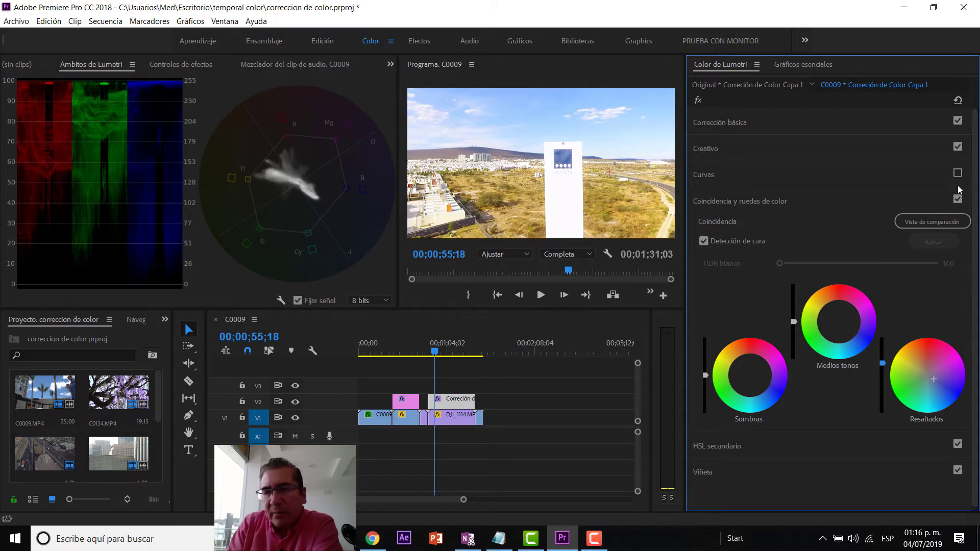
Step: Toggle the colour-wheel grade on and off to compare, leaving it enabled
click(958, 202)
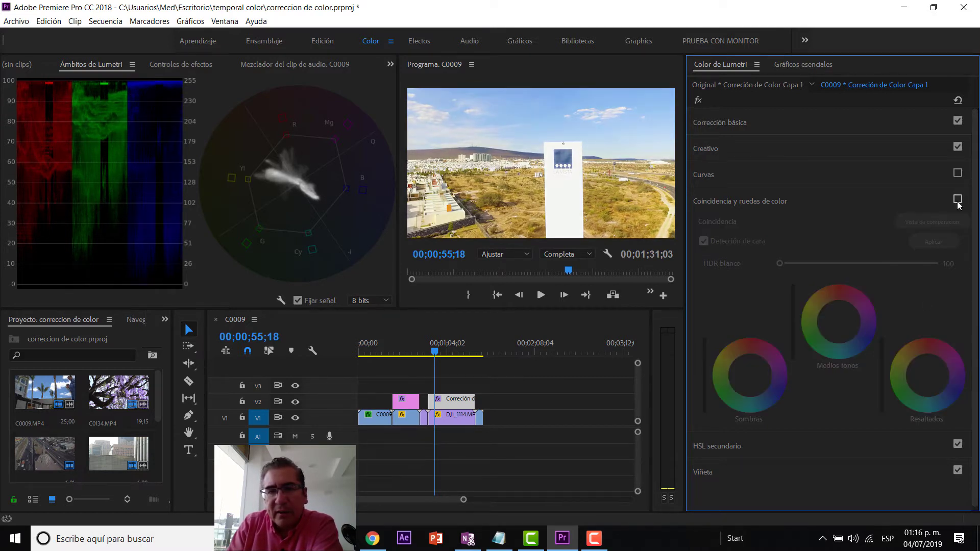
click(958, 200)
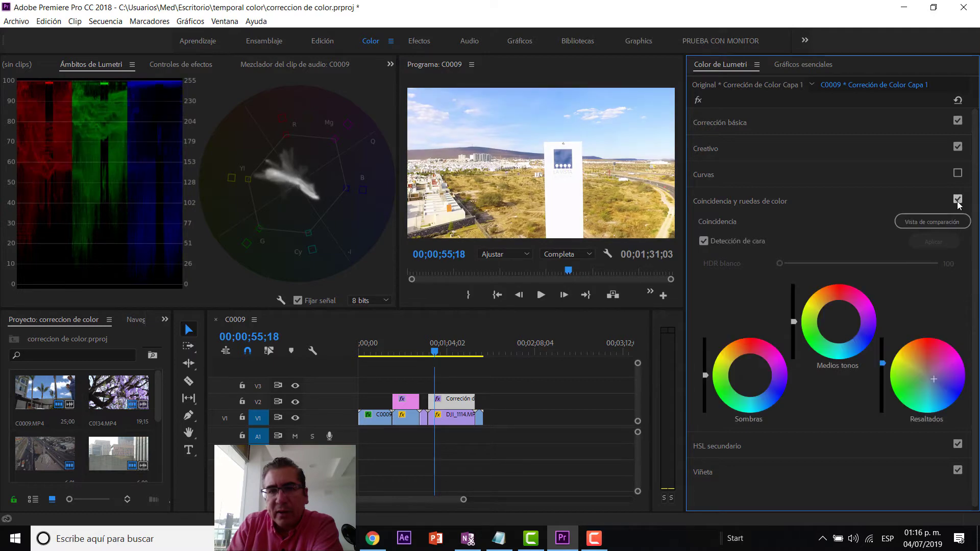
click(958, 200)
click(958, 200)
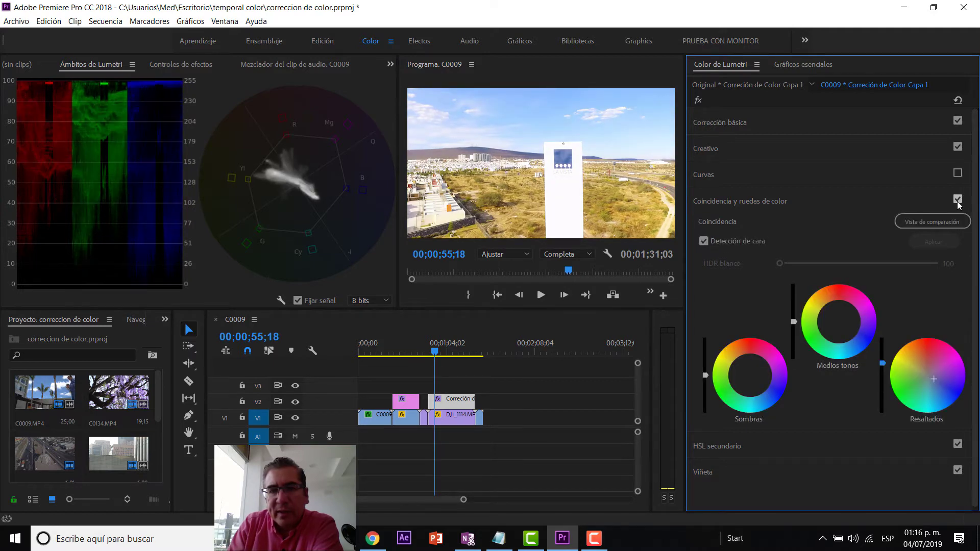
click(958, 200)
click(958, 200)
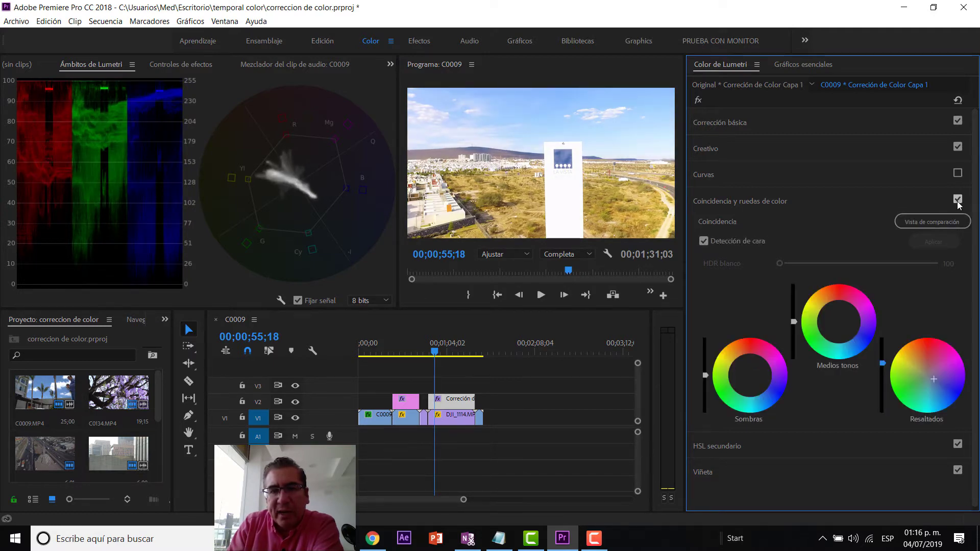
click(958, 200)
click(958, 200)
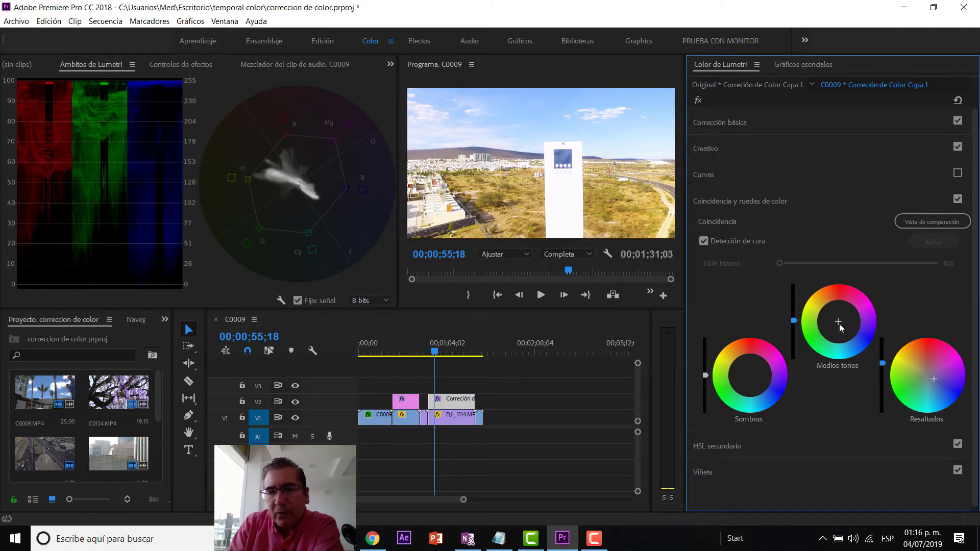
Step: Nudge the Medios tonos wheel slightly toward cyan
drag(838, 317, 836, 313)
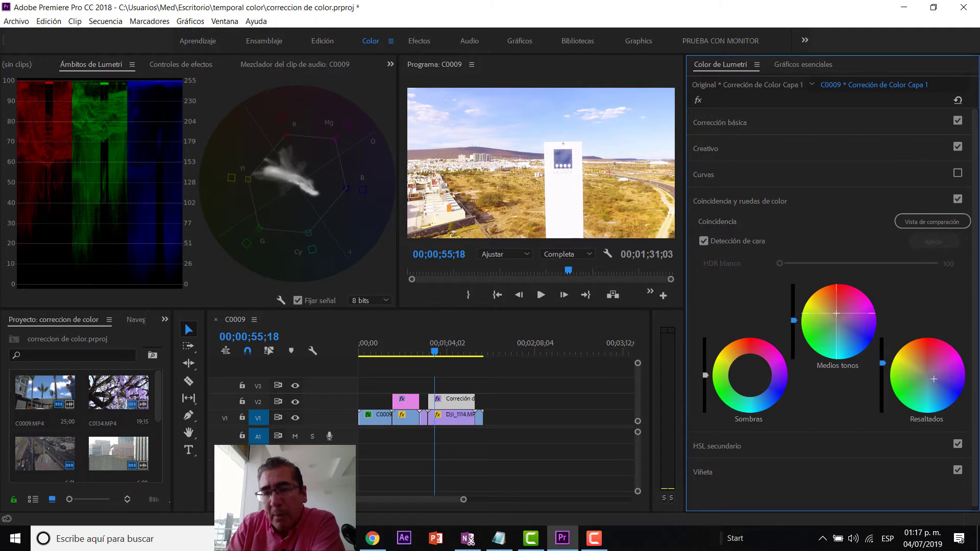
mouse_move(837, 314)
mouse_down()
mouse_move(825, 314)
mouse_move(851, 316)
mouse_move(840, 311)
mouse_up()
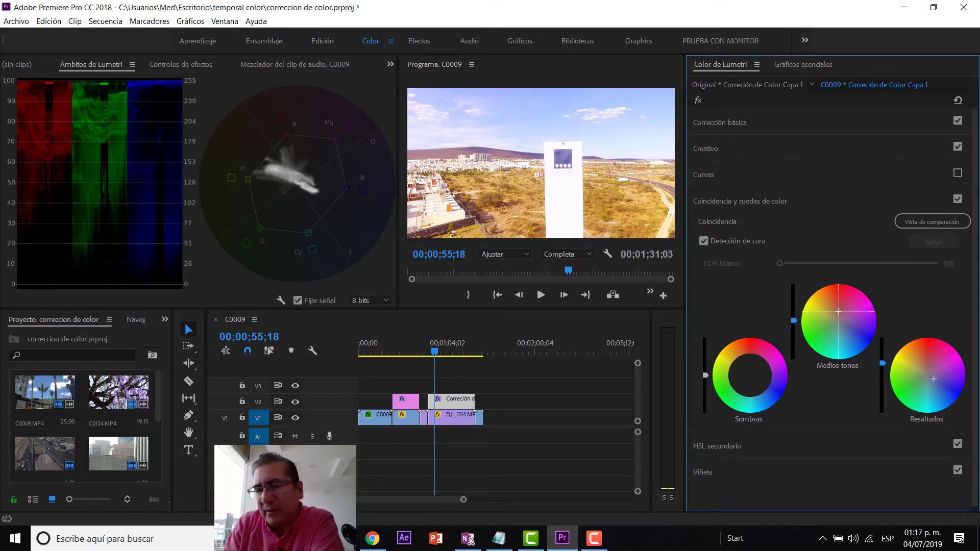
drag(840, 311, 834, 308)
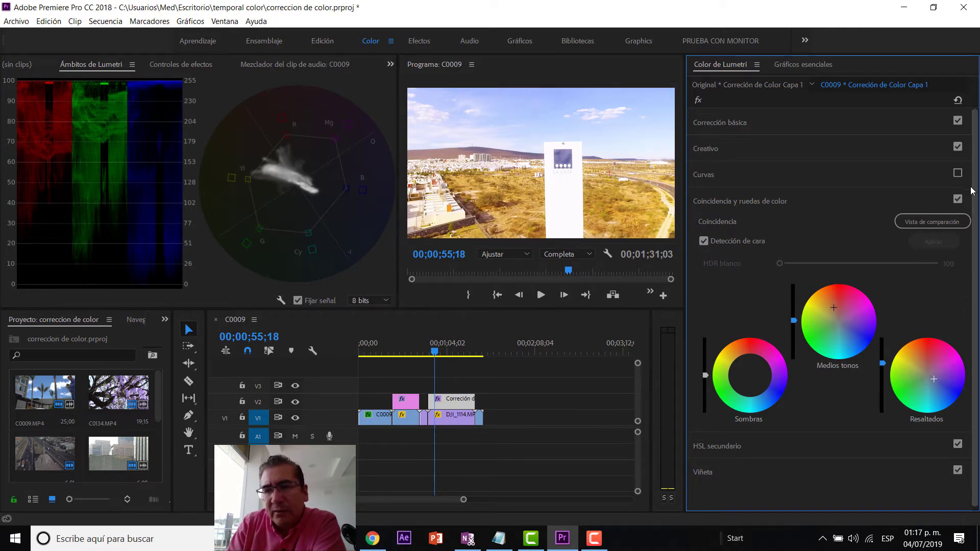
Step: Compare the wheel grade on and off, then shift the Sombras wheel's colour balance
click(958, 200)
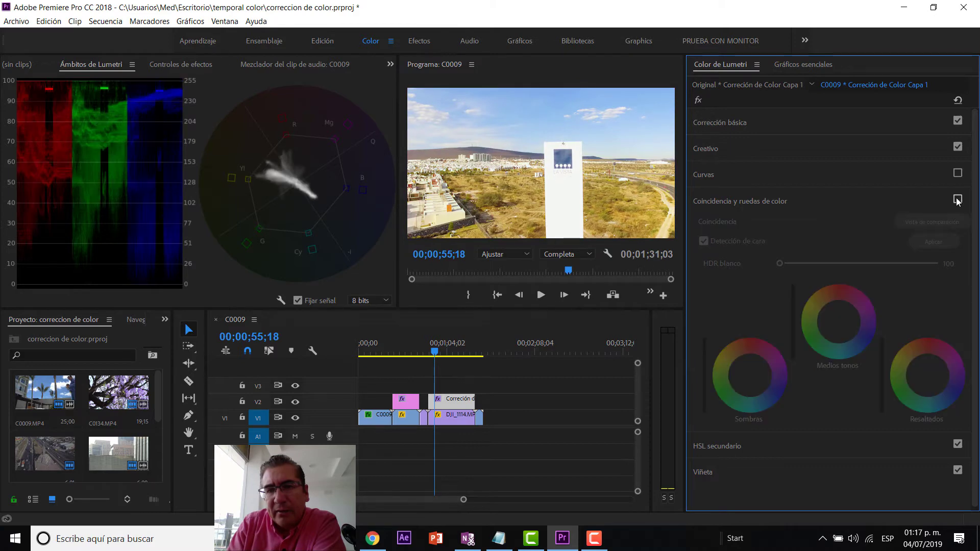
click(958, 200)
click(958, 199)
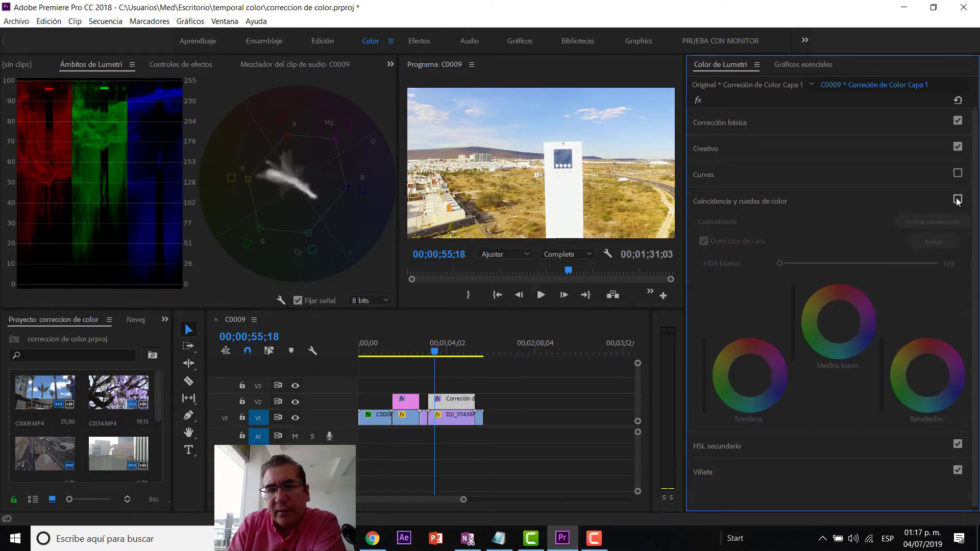
click(957, 200)
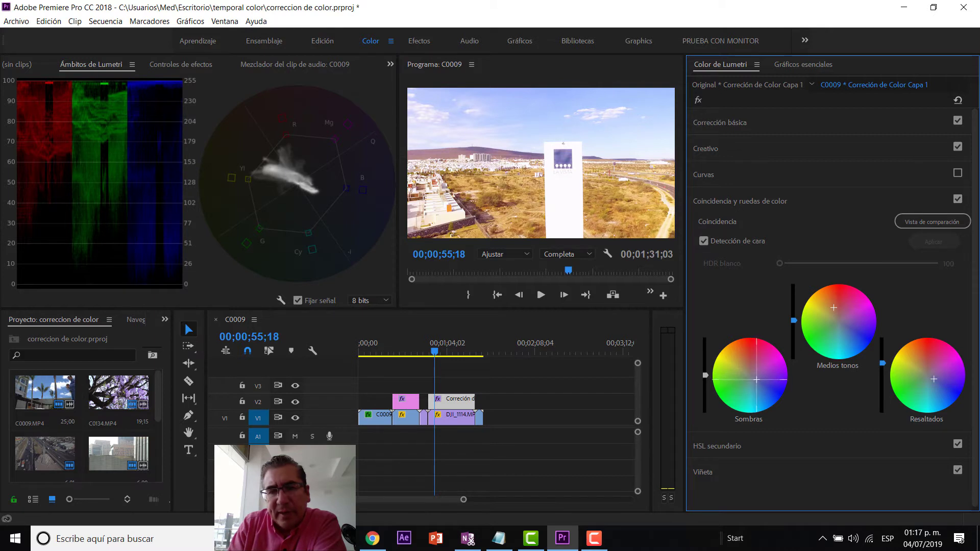
mouse_move(750, 375)
mouse_down()
mouse_move(760, 381)
mouse_move(750, 387)
mouse_move(756, 364)
mouse_up()
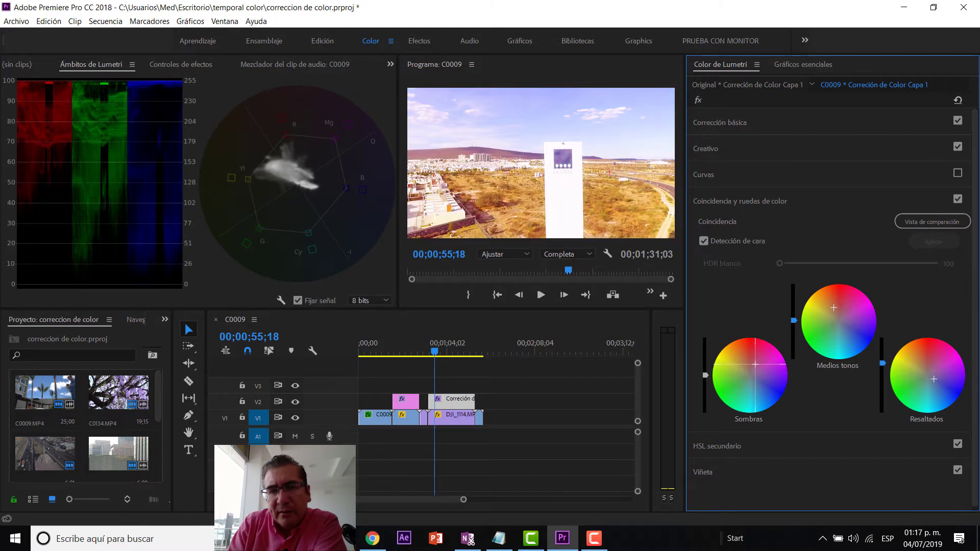
drag(755, 364, 751, 368)
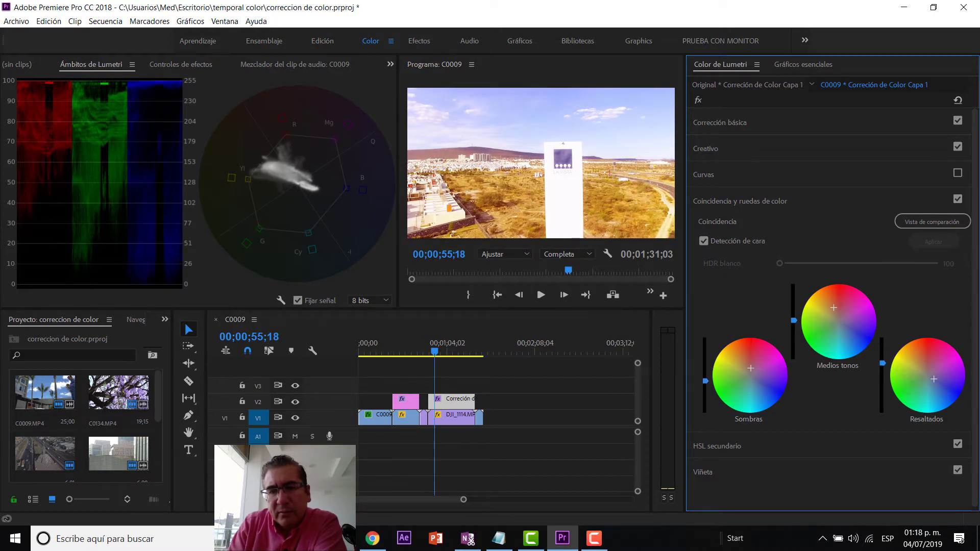
Step: Toggle the colour-wheel grade again to compare, leaving it switched on
click(958, 199)
click(958, 200)
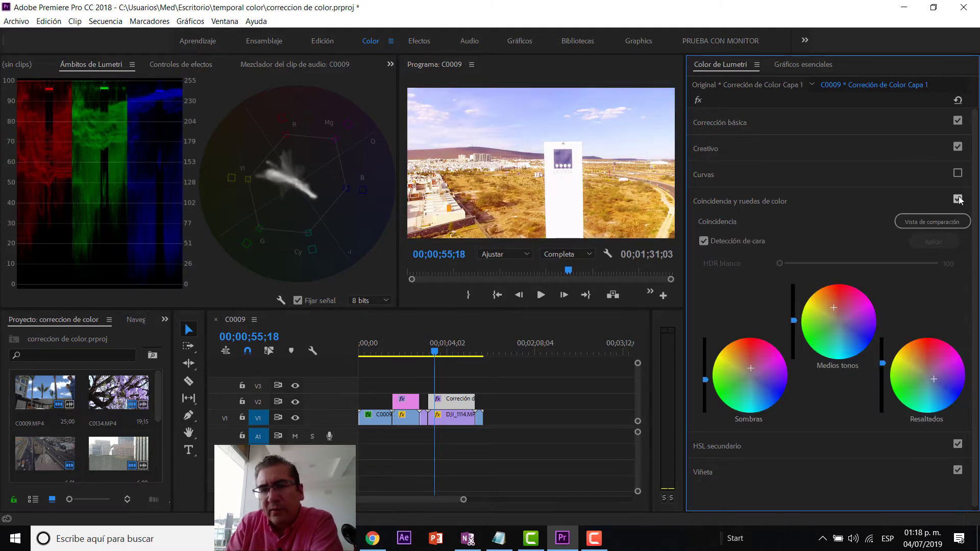
click(962, 203)
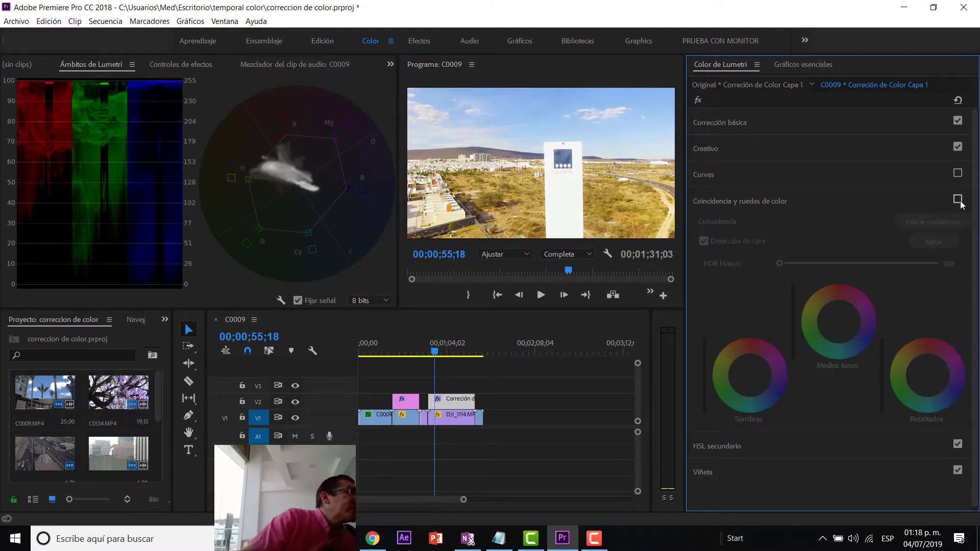
click(962, 204)
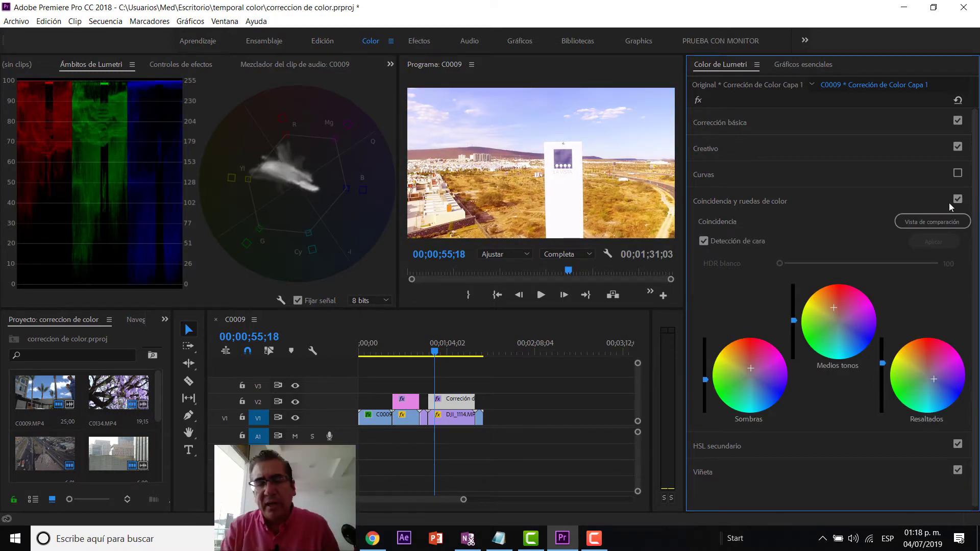
Step: Save the project and reset the Midtones and Highlights wheels and Highlights slider to neutral
key(ctrl+s)
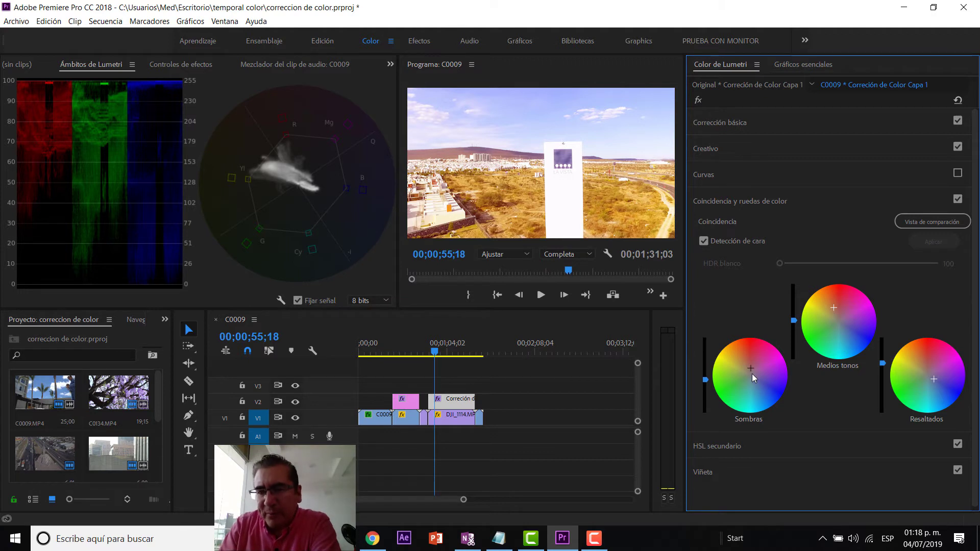
double_click(834, 309)
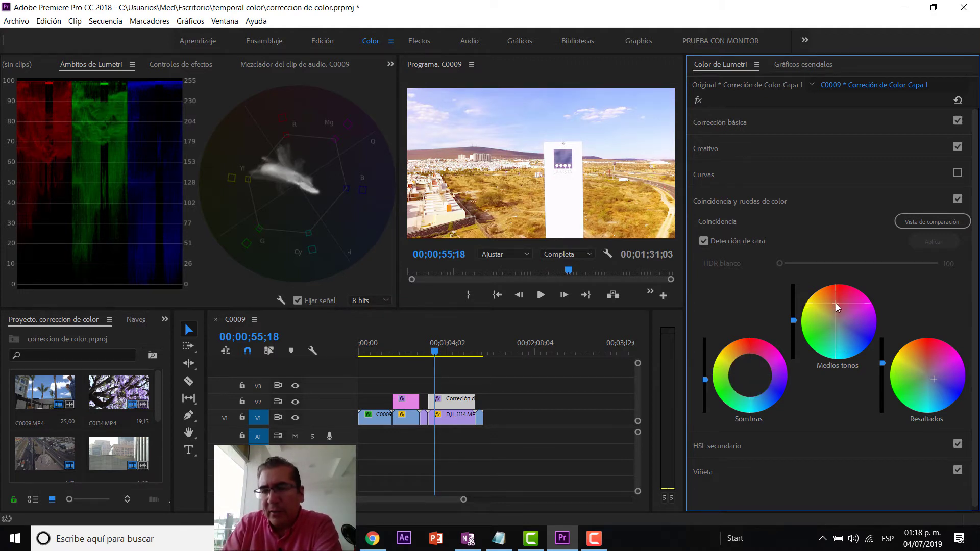
double_click(928, 375)
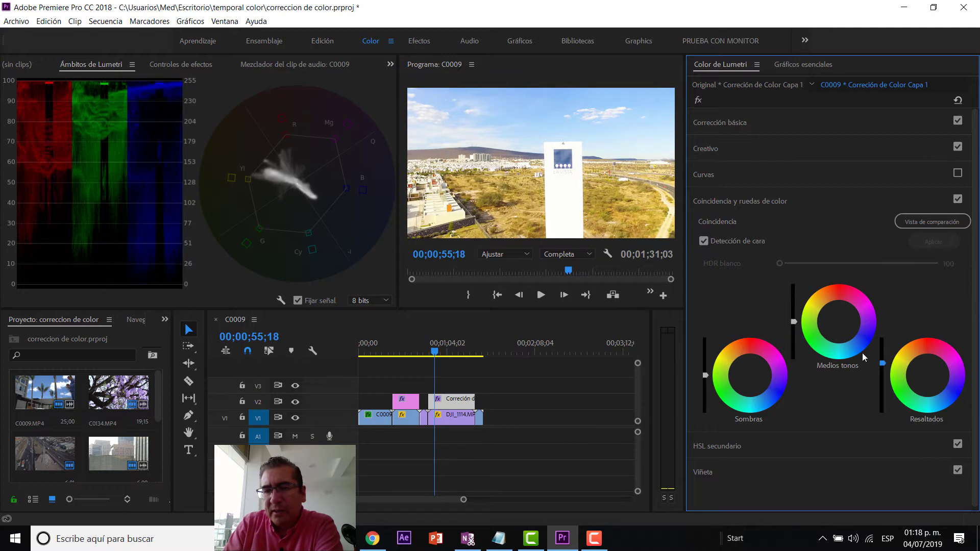
double_click(882, 363)
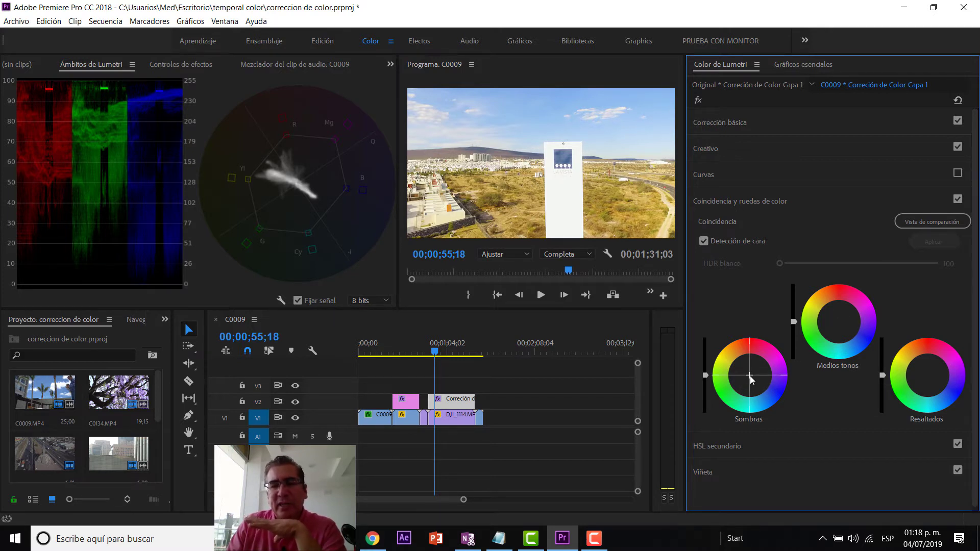
Step: Search Google for 'superman' in a new Chrome tab and browse its image results
click(381, 540)
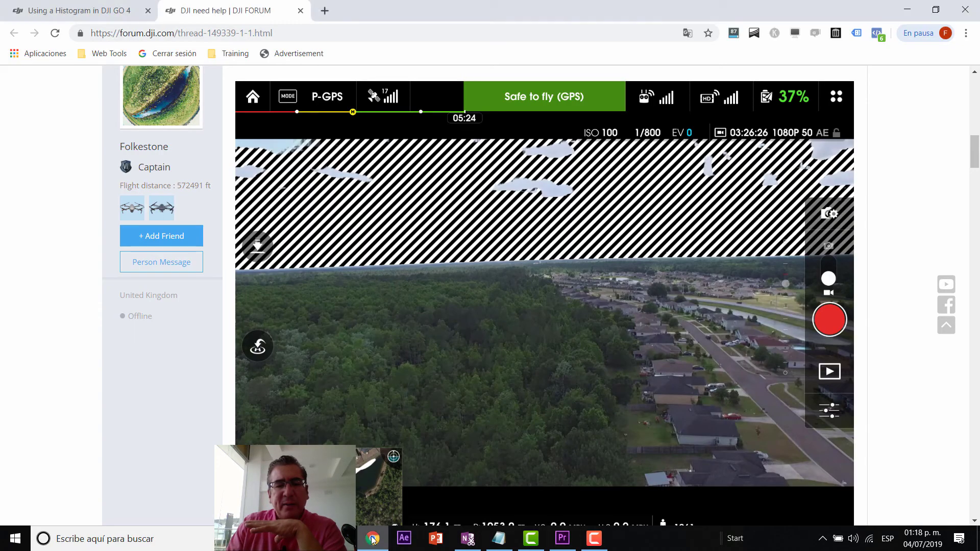
click(324, 11)
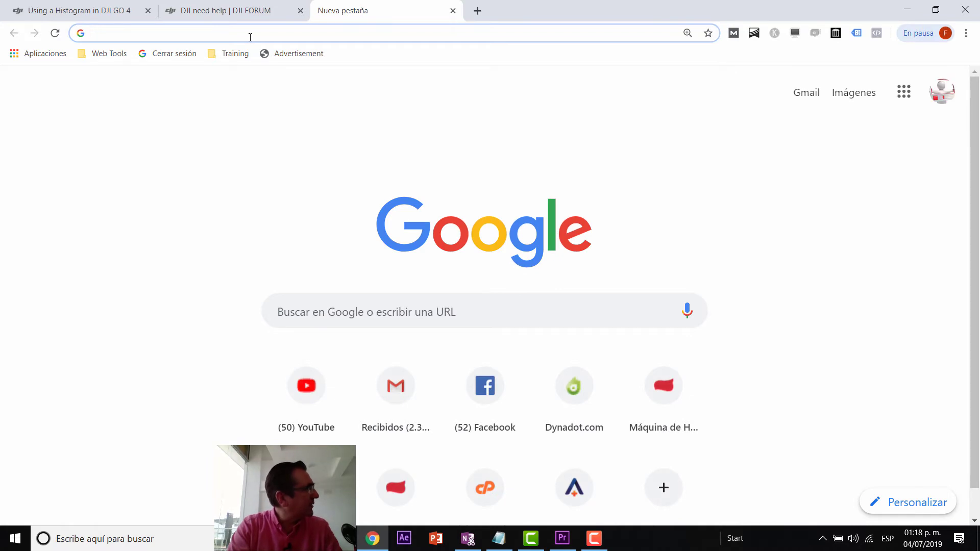
text(super)
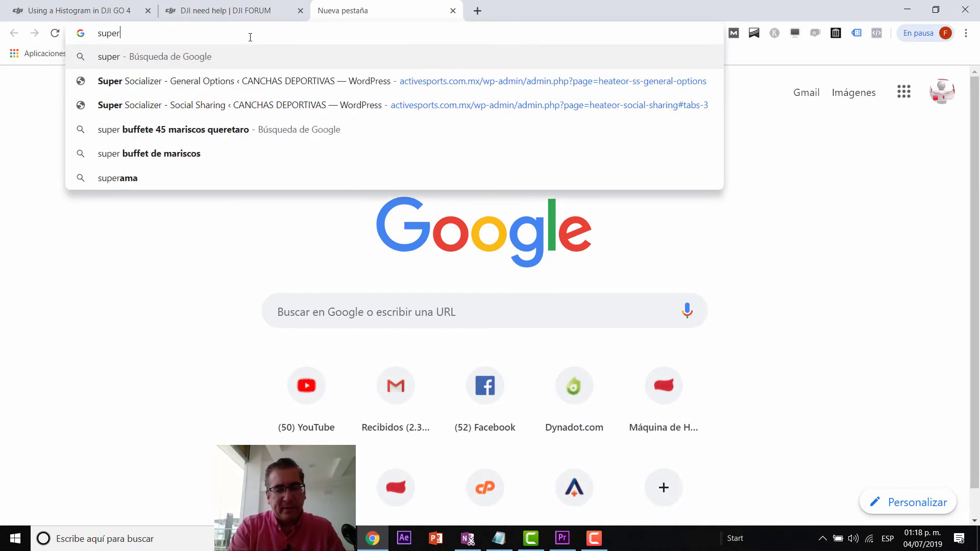
text(man)
key(Return)
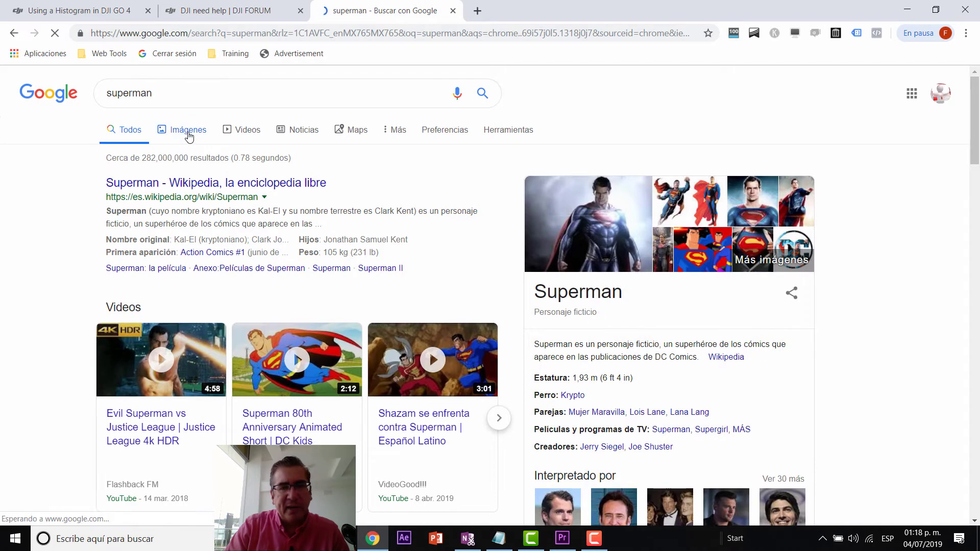
click(187, 134)
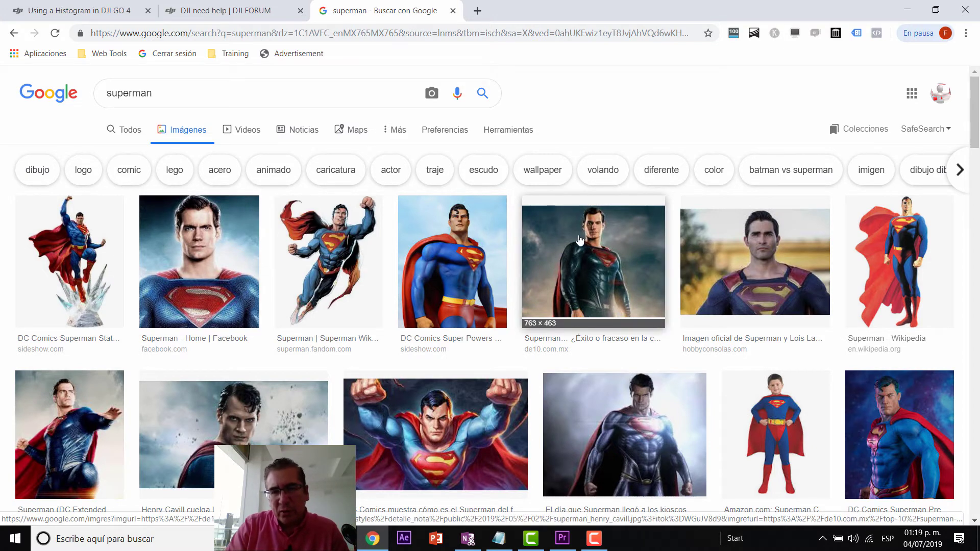
scroll(621, 257, down, 1)
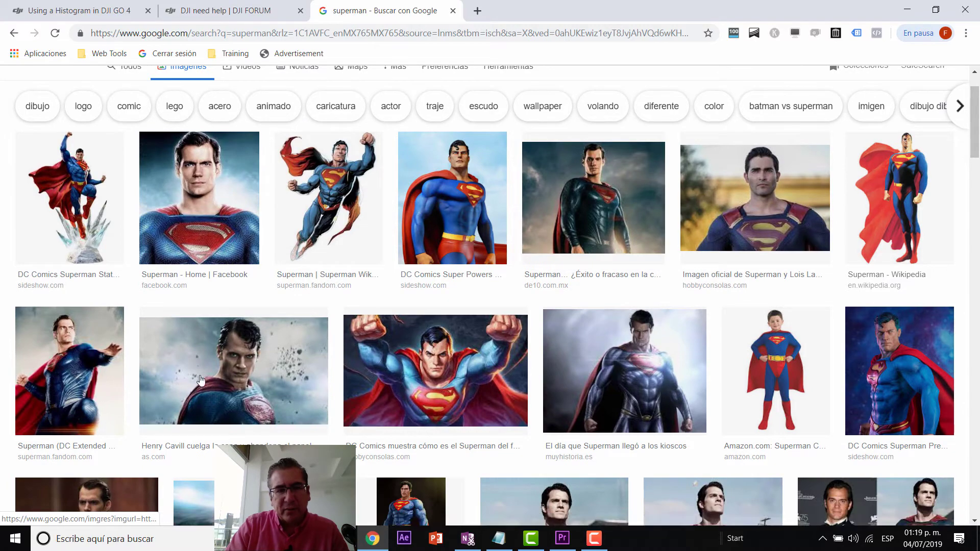
scroll(486, 372, down, 1)
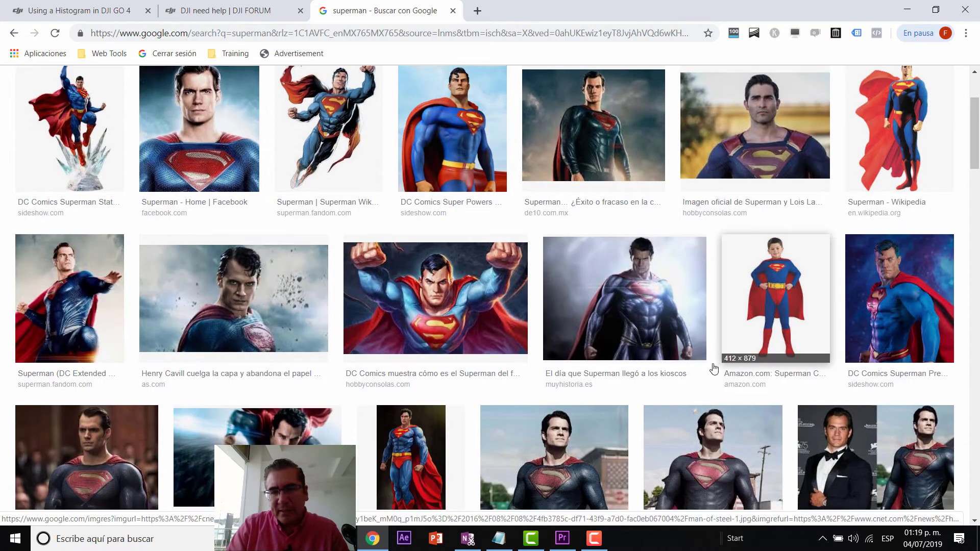
scroll(715, 373, down, 2)
scroll(191, 279, up, 4)
Step: Replace the 'superman' search with 'thor' and run it
click(234, 99)
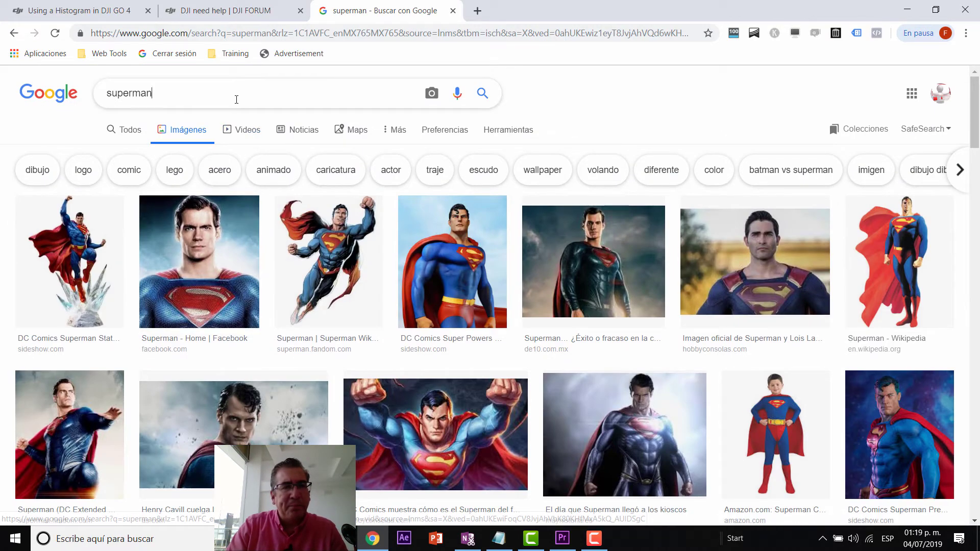
double_click(234, 100)
text(thor)
key(Return)
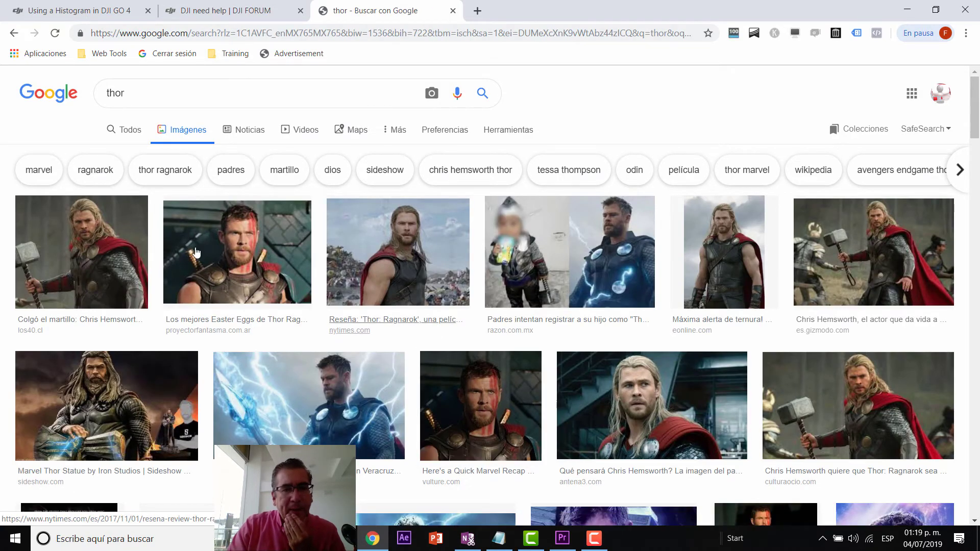
Step: Preview the second Thor image and several related images, then the red-cape Thor picture
click(221, 257)
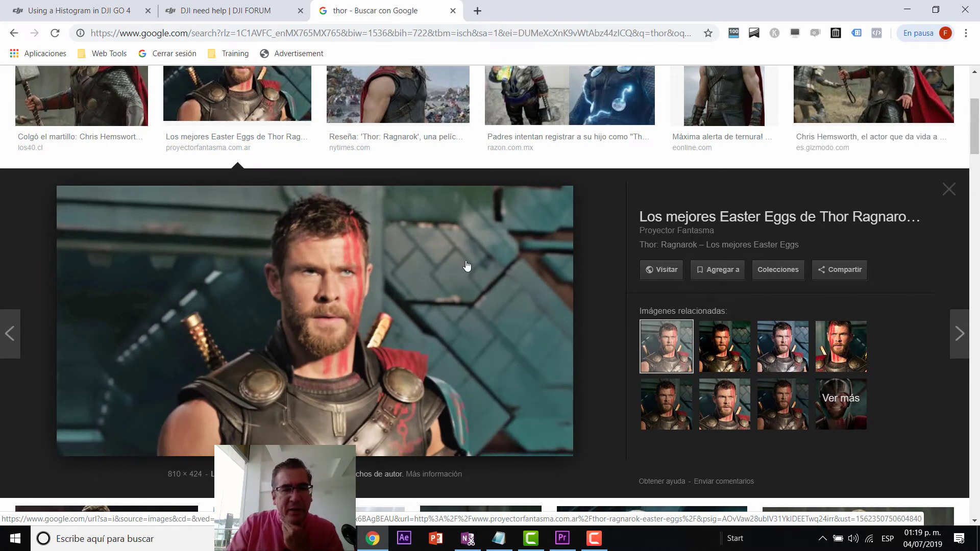
click(735, 365)
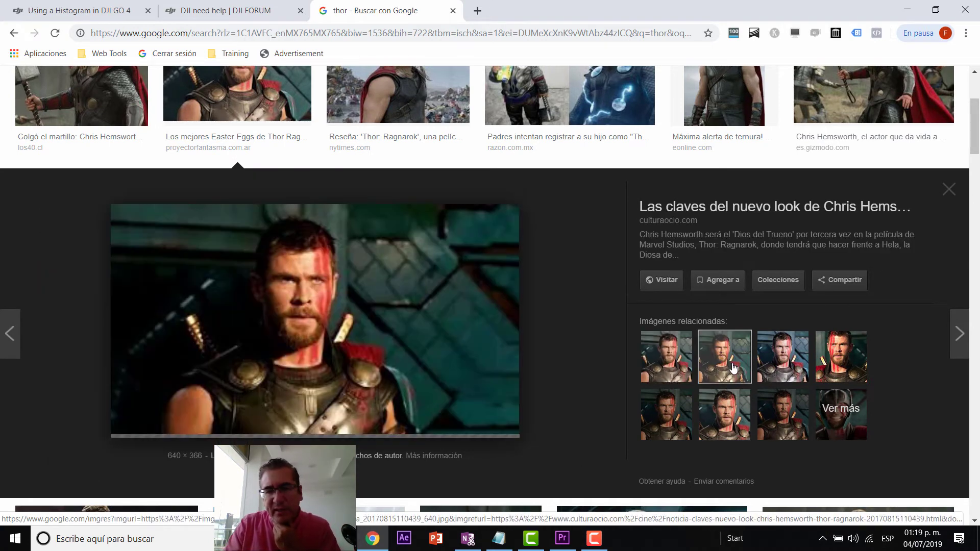
click(798, 363)
click(841, 361)
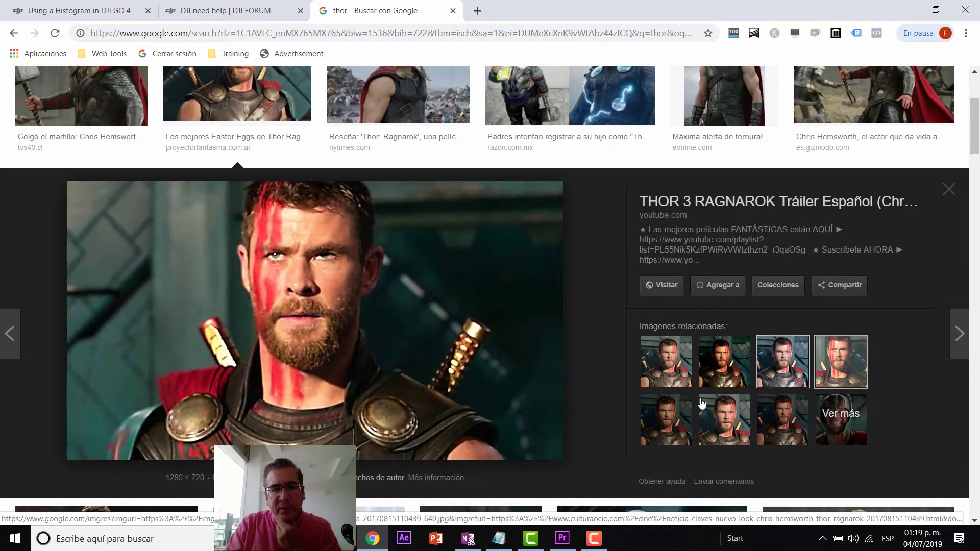
click(676, 425)
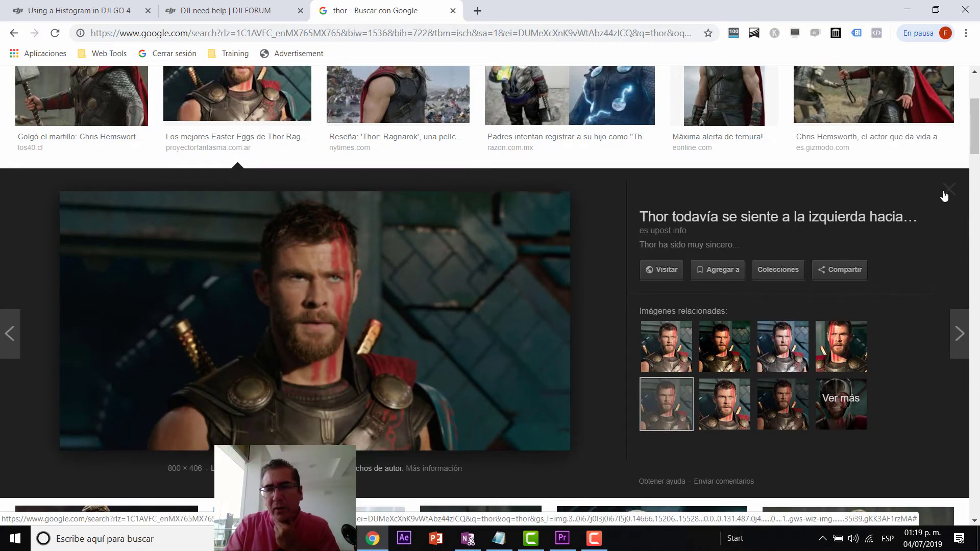
key(Escape)
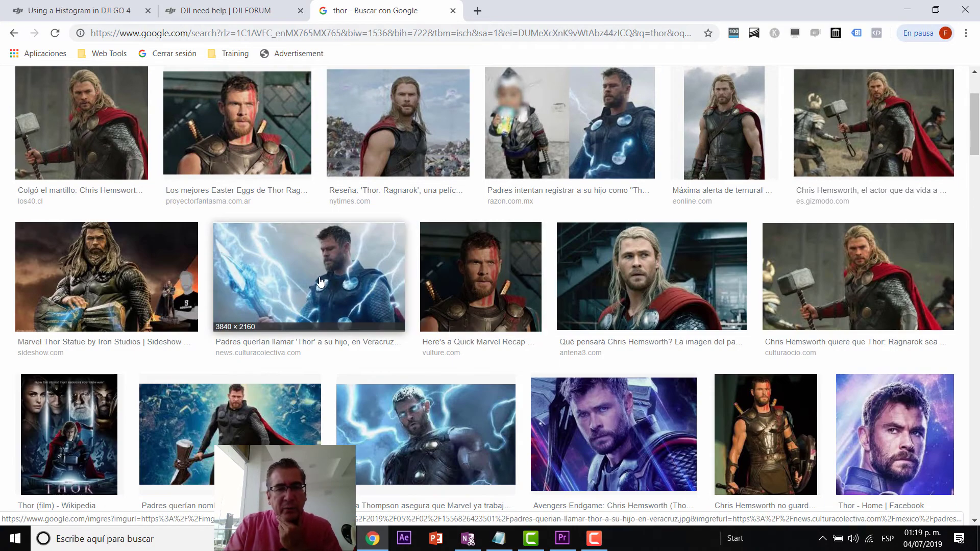
scroll(306, 296, down, 3)
click(237, 309)
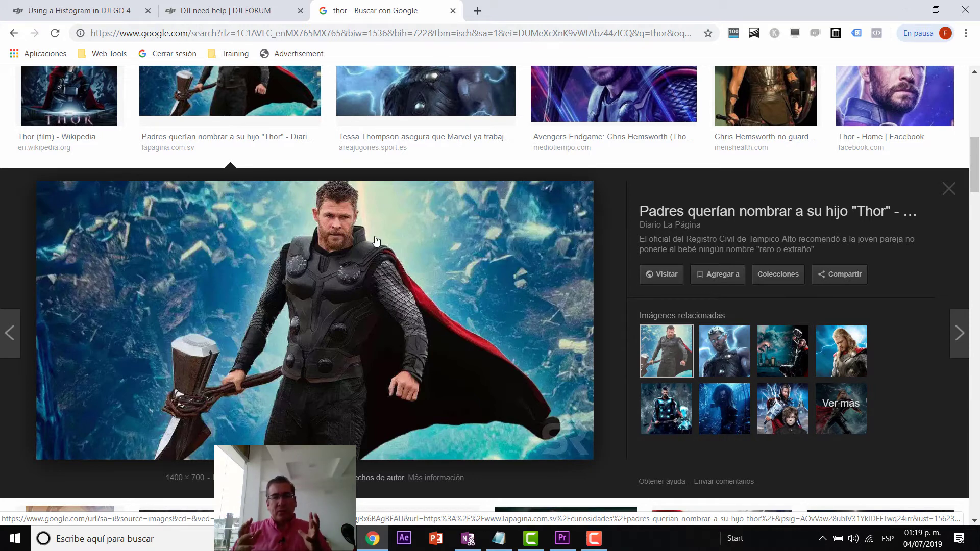
scroll(174, 98, up, 8)
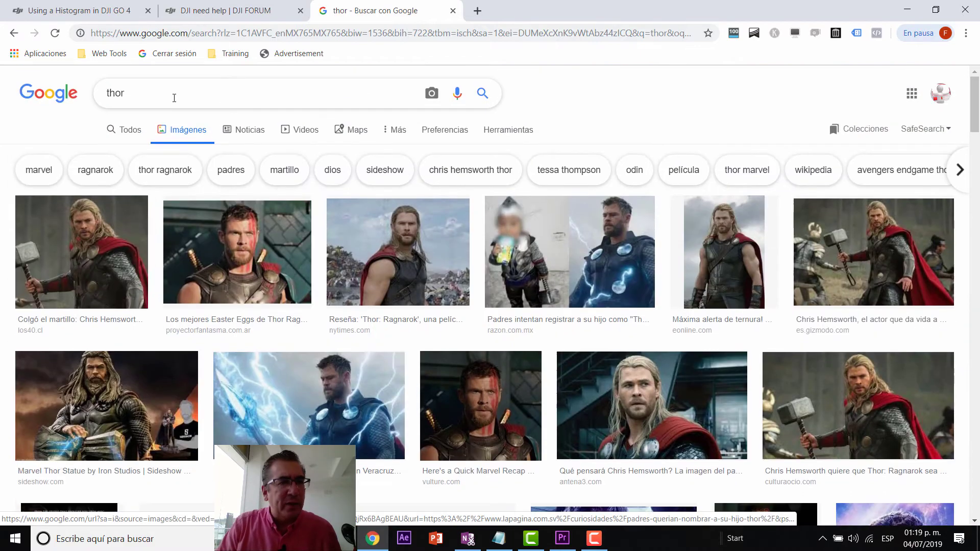
Step: Search images for 'terminator' and preview the first result and two related images
double_click(175, 98)
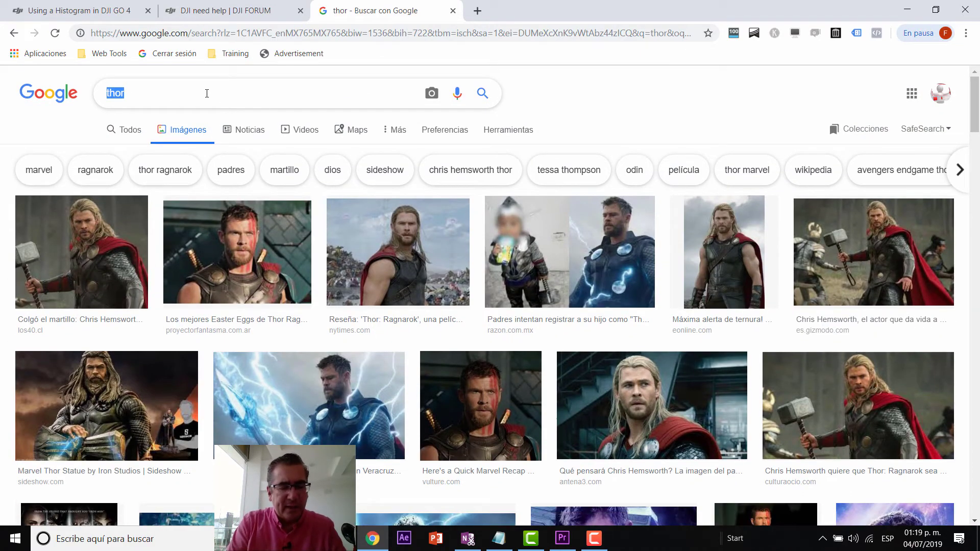
text(terminator)
key(Return)
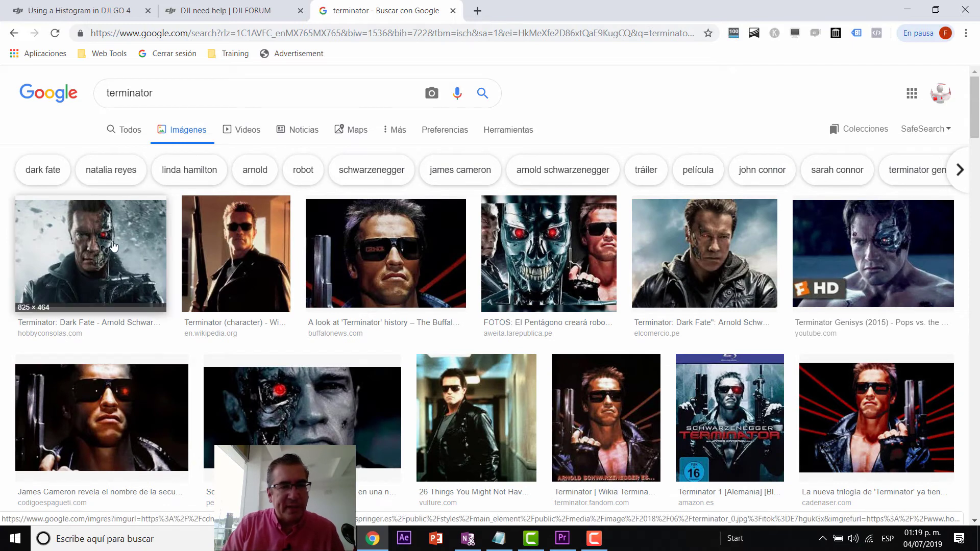
click(113, 248)
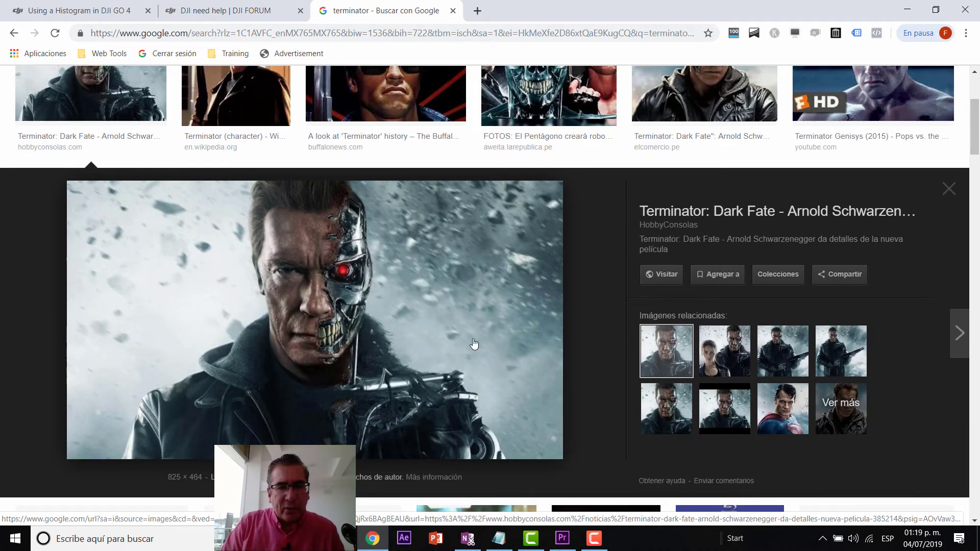
click(699, 367)
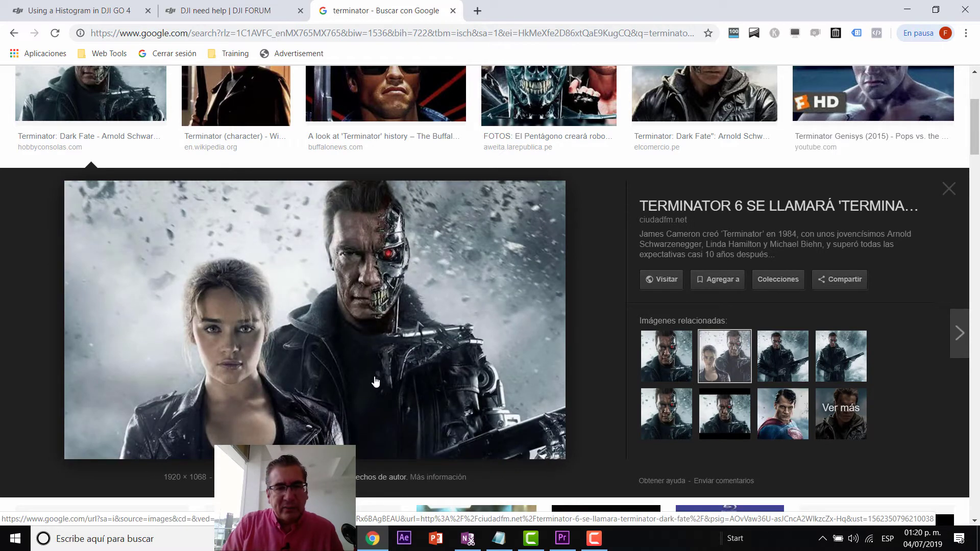
click(797, 403)
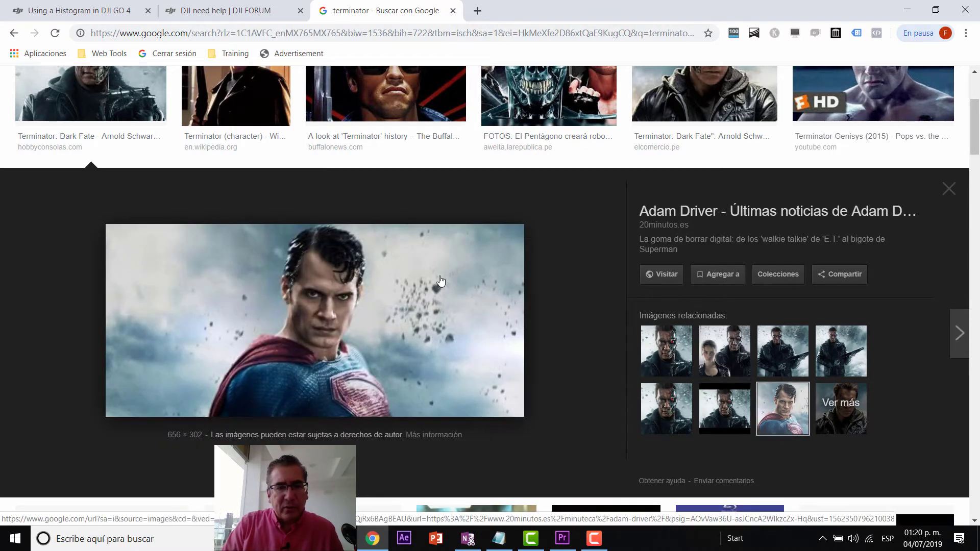
click(949, 189)
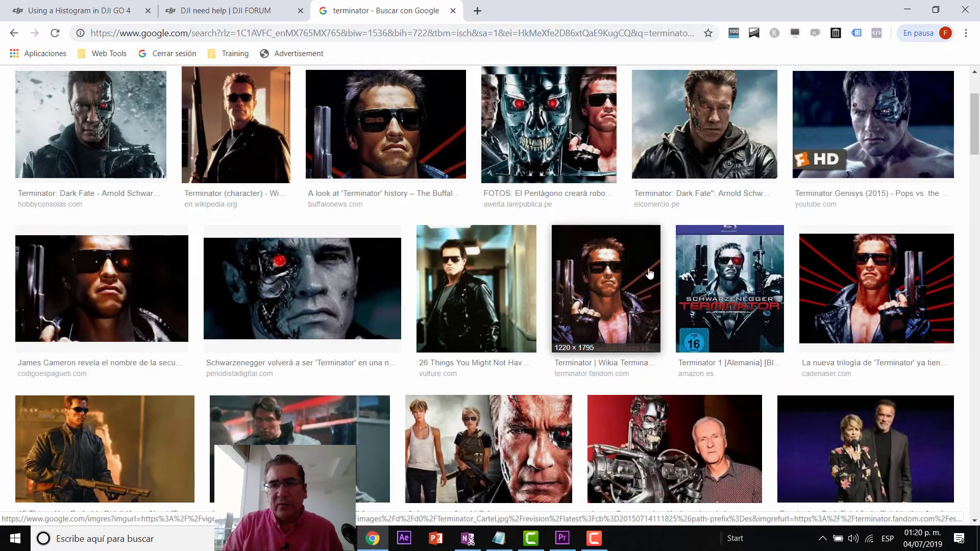
Step: Preview the shotgun and explosion Terminator images with related pictures, then close the preview
scroll(561, 294, down, 1)
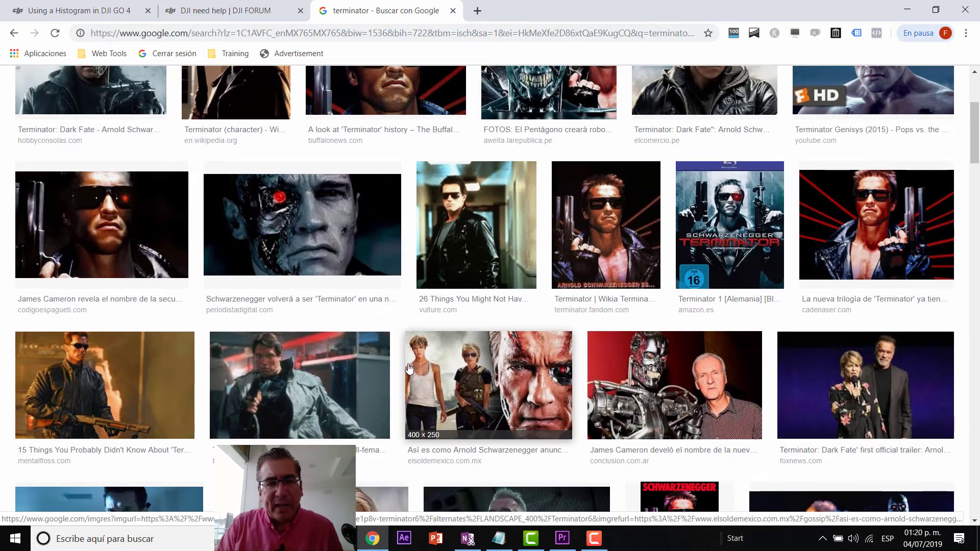
scroll(348, 369, down, 2)
scroll(306, 332, down, 1)
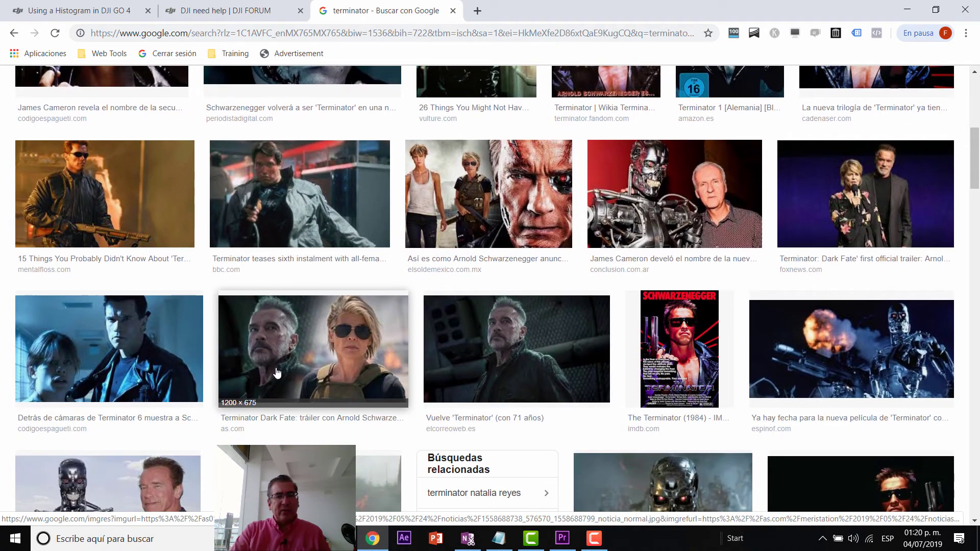
scroll(151, 297, up, 1)
click(151, 297)
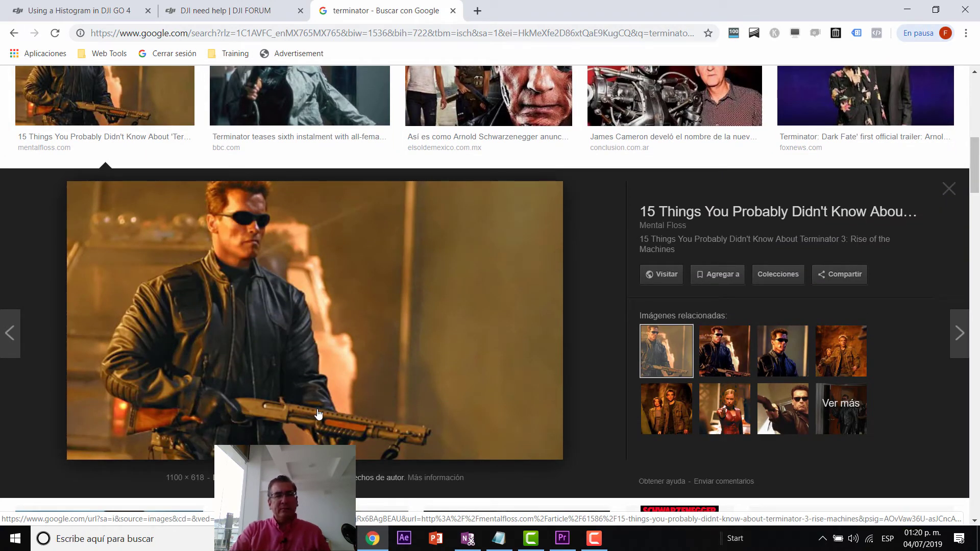
click(735, 351)
click(790, 357)
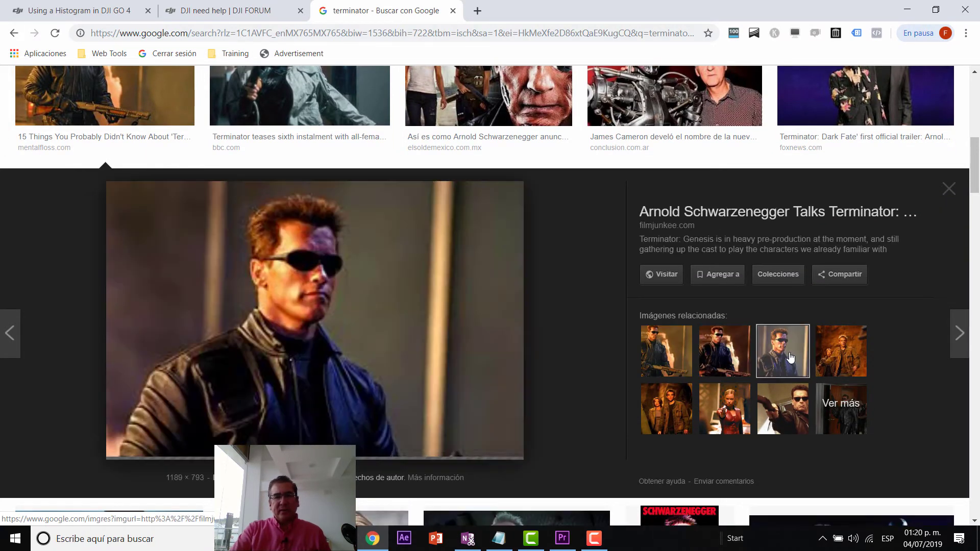
key(Escape)
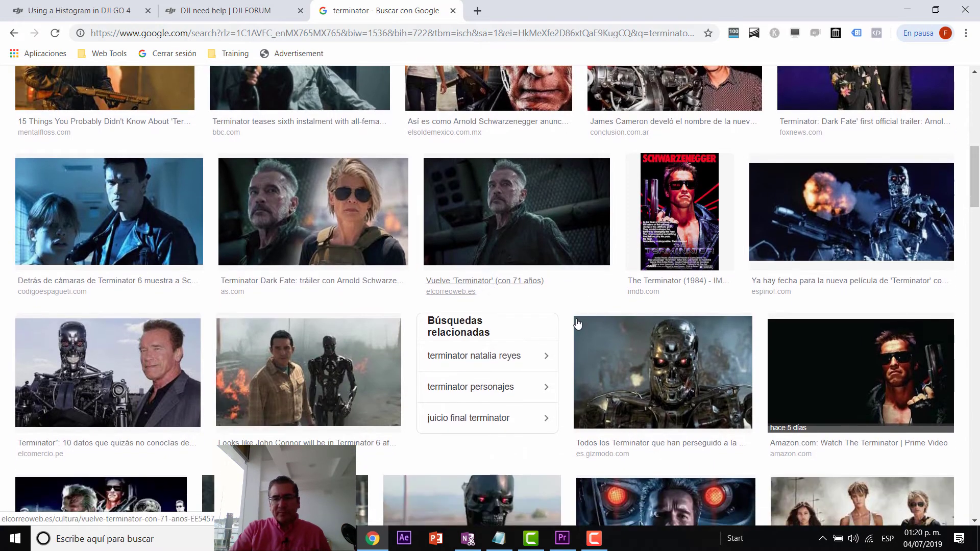
click(852, 215)
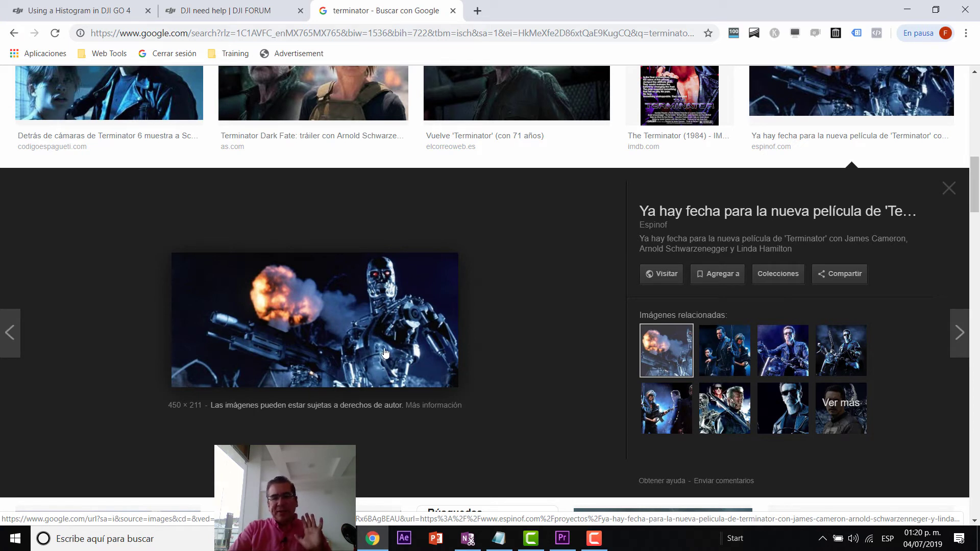
click(950, 189)
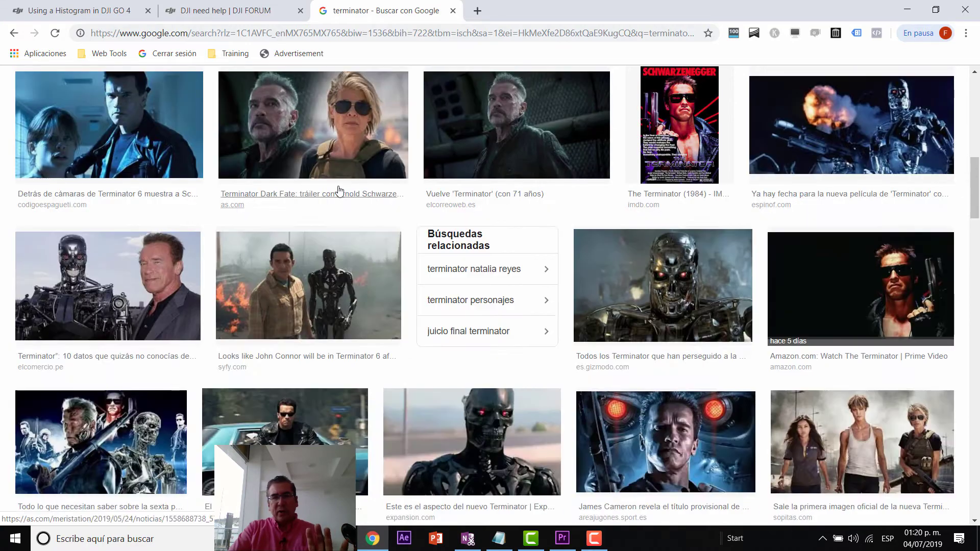
scroll(224, 97, up, 10)
Step: Search images for 'montañas' and scroll down through the results
double_click(223, 97)
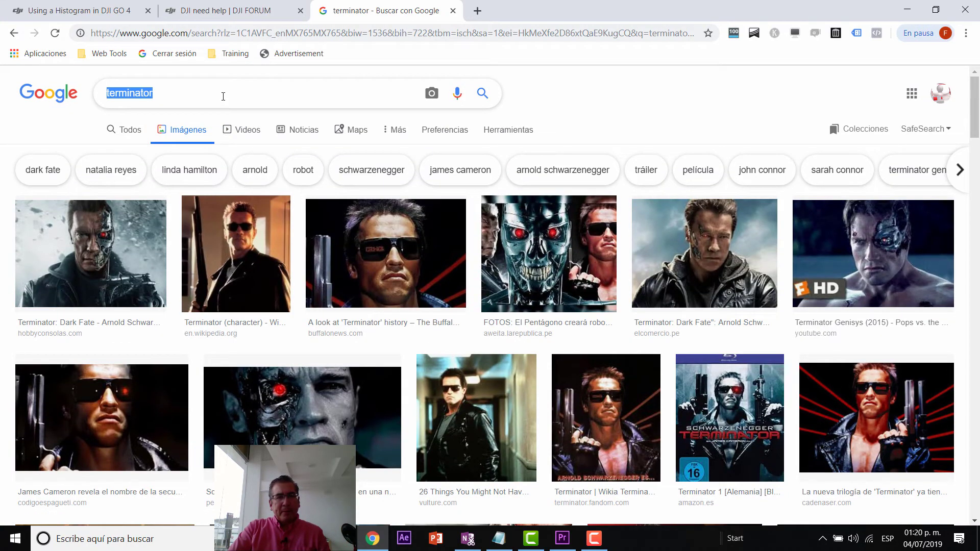
text(mo)
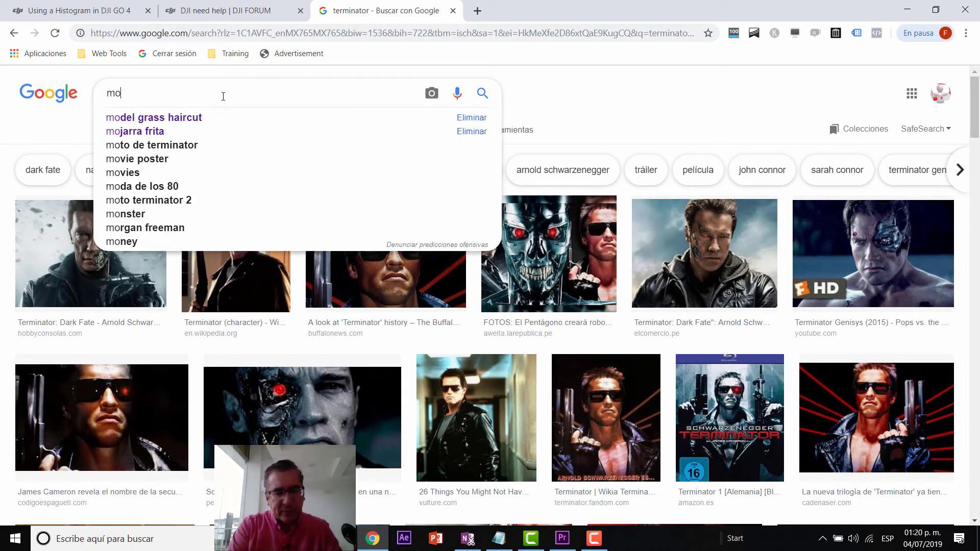
text(ntañas)
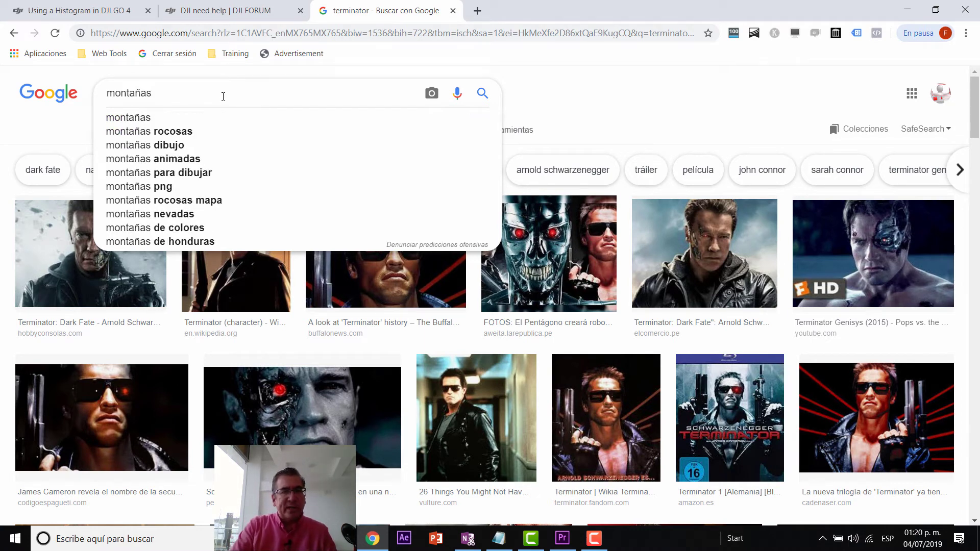
key(Return)
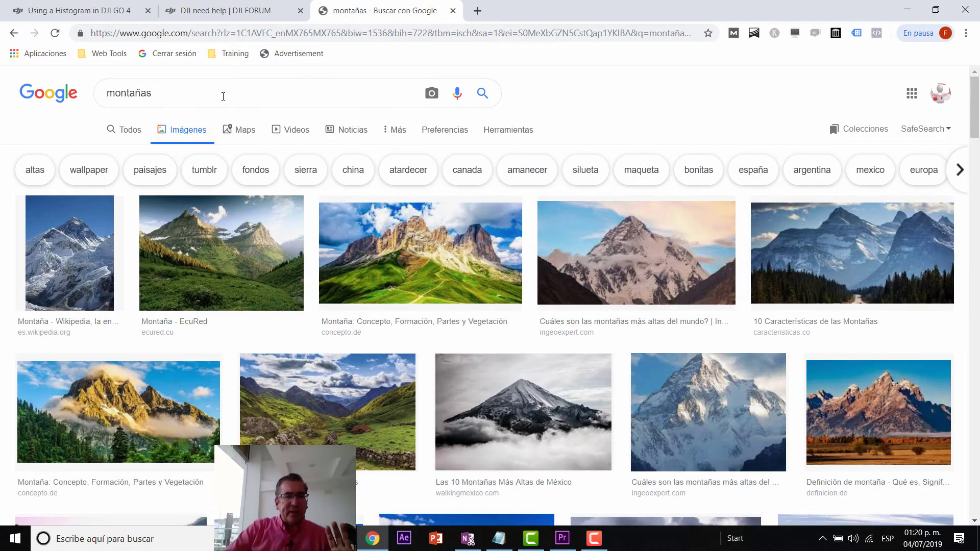
scroll(658, 408, down, 3)
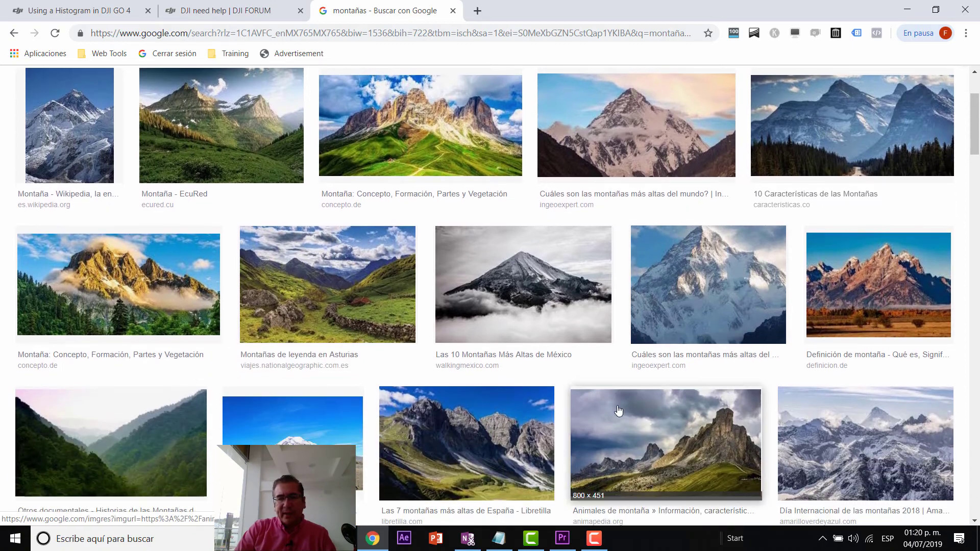
scroll(613, 413, down, 3)
scroll(598, 421, down, 2)
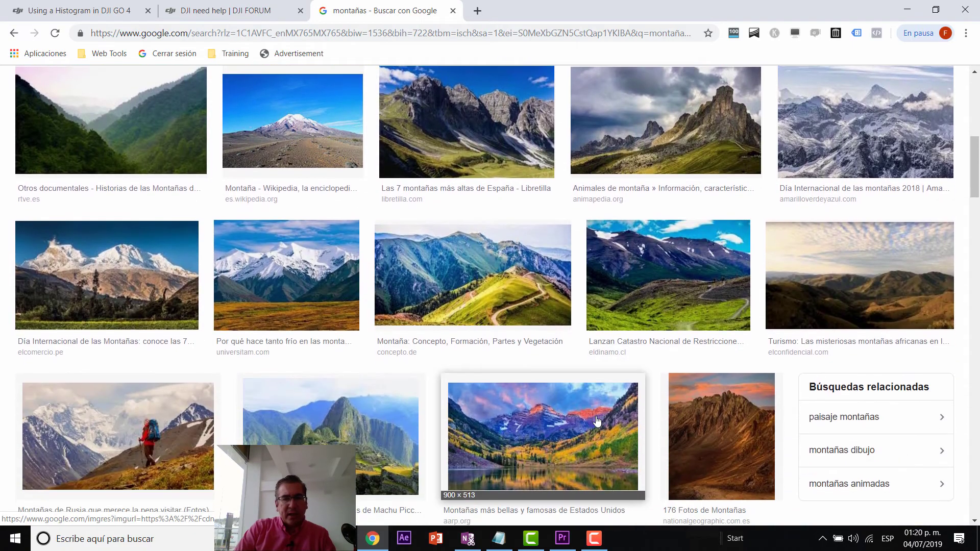
scroll(597, 422, down, 1)
scroll(597, 421, down, 1)
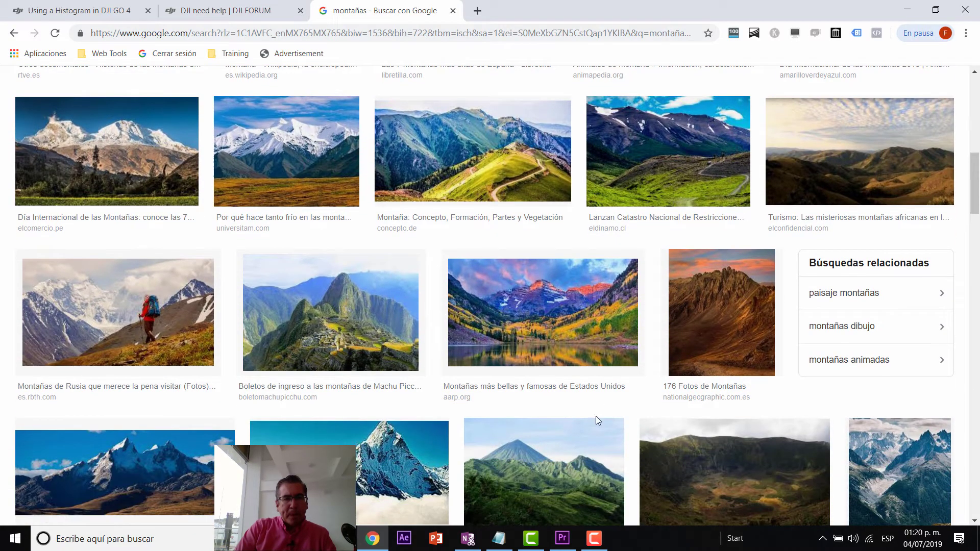
scroll(596, 415, down, 1)
scroll(596, 418, down, 3)
scroll(598, 421, down, 2)
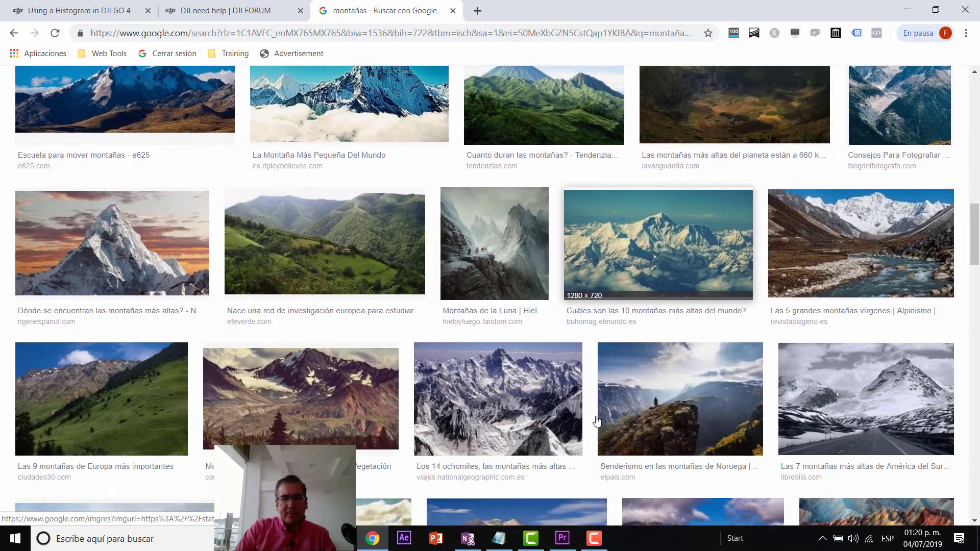
scroll(597, 421, down, 2)
scroll(597, 419, down, 2)
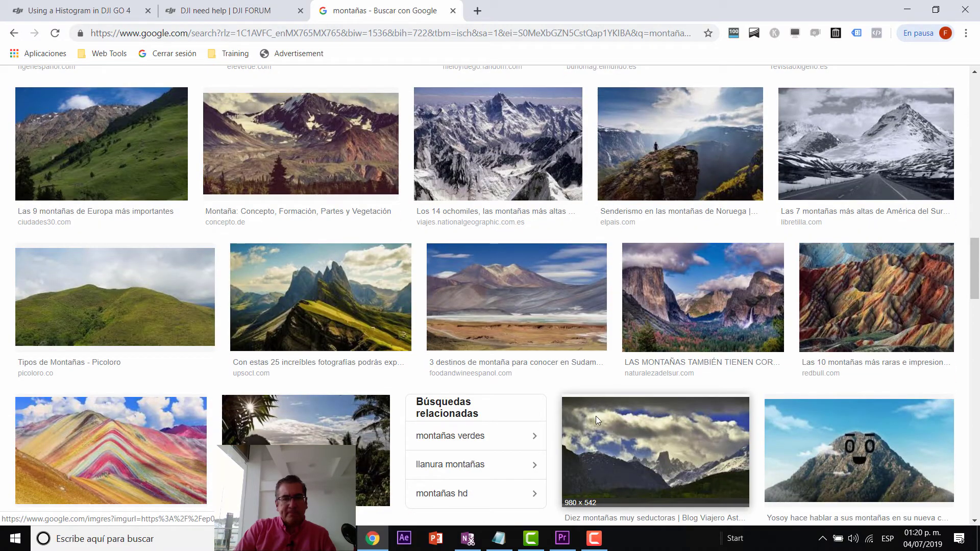
scroll(512, 410, down, 1)
scroll(511, 409, down, 1)
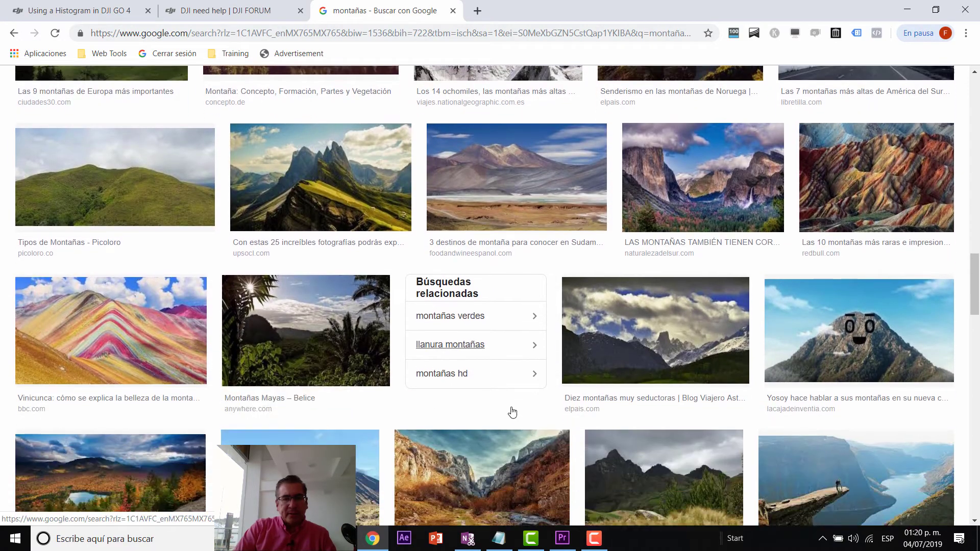
scroll(511, 407, down, 4)
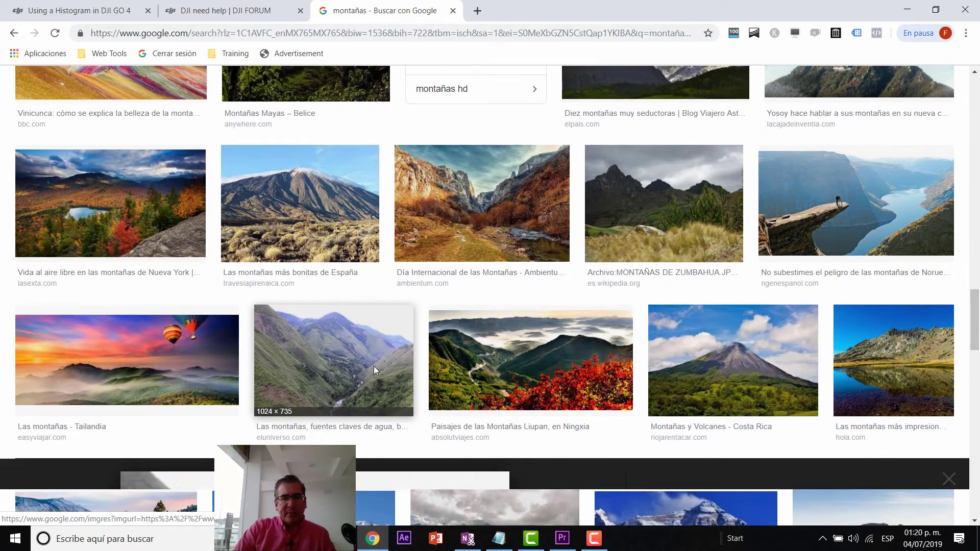
Step: Preview the 'Las montañas, fuentes claves de agua' and O Courel images, then close the preview
click(374, 366)
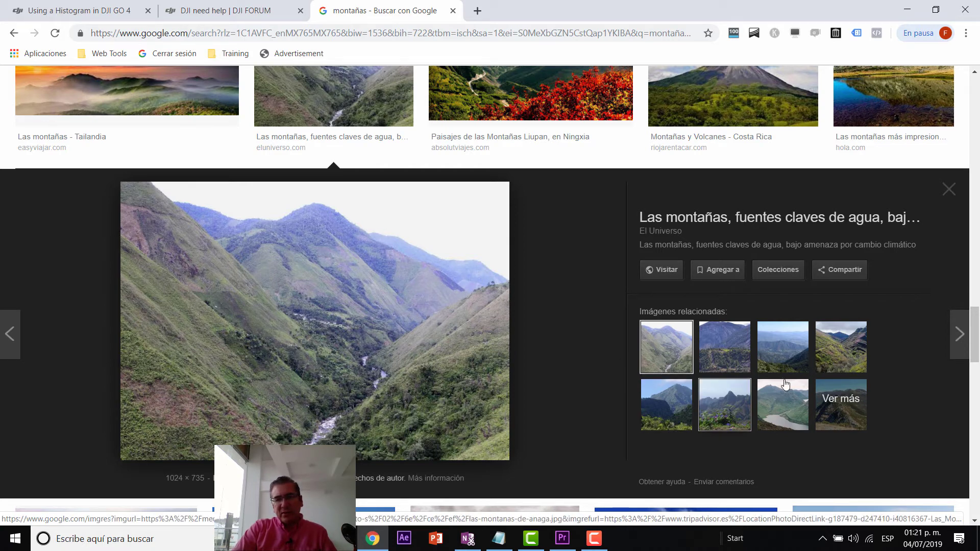
click(832, 350)
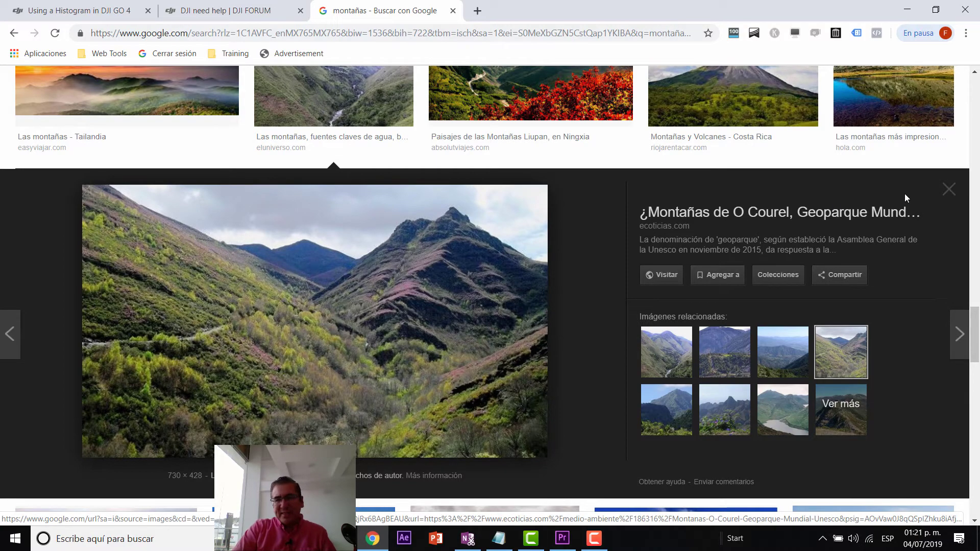
click(950, 190)
scroll(402, 320, down, 5)
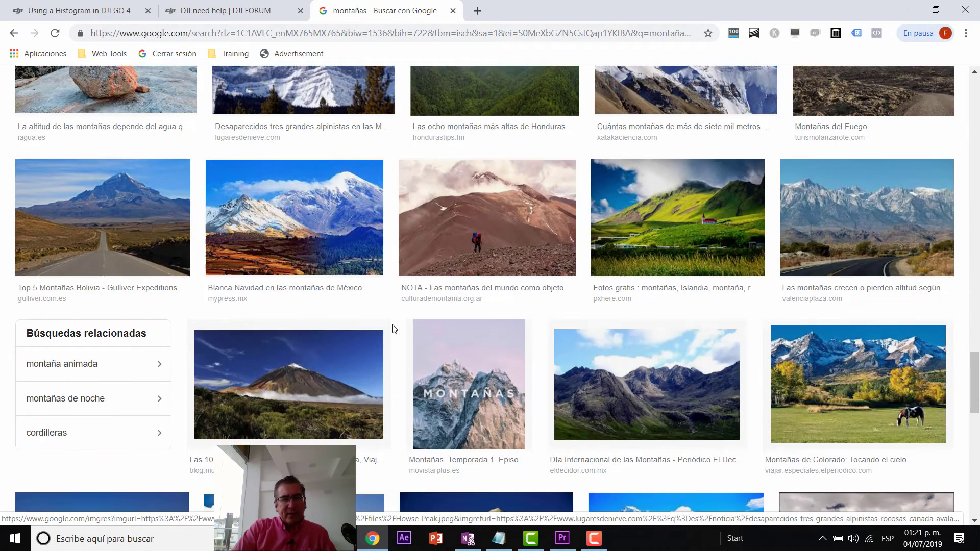
scroll(395, 326, down, 2)
scroll(276, 276, up, 8)
scroll(215, 204, up, 5)
scroll(215, 204, up, 10)
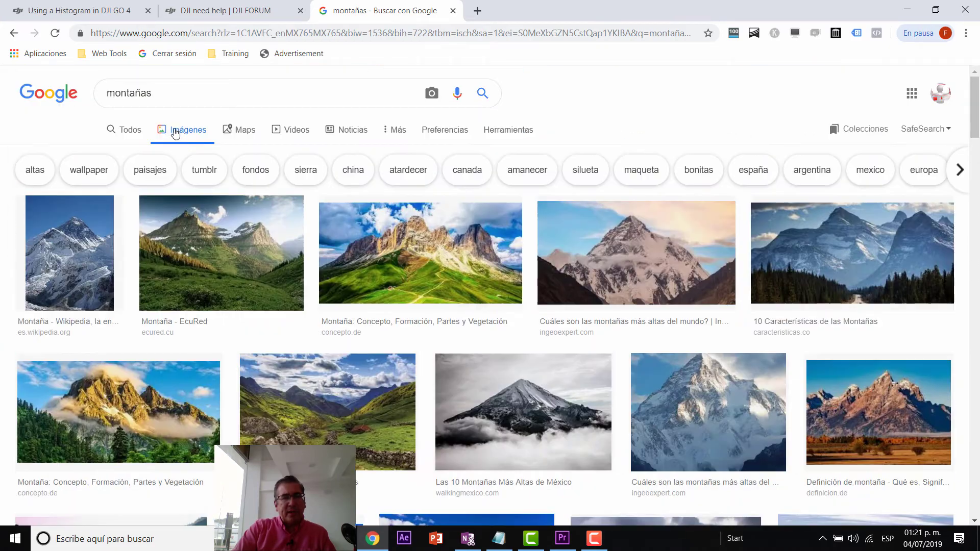
Step: Search images for the suggested 'cerros y montañas' and scroll through the results
triple_click(180, 99)
text(ce)
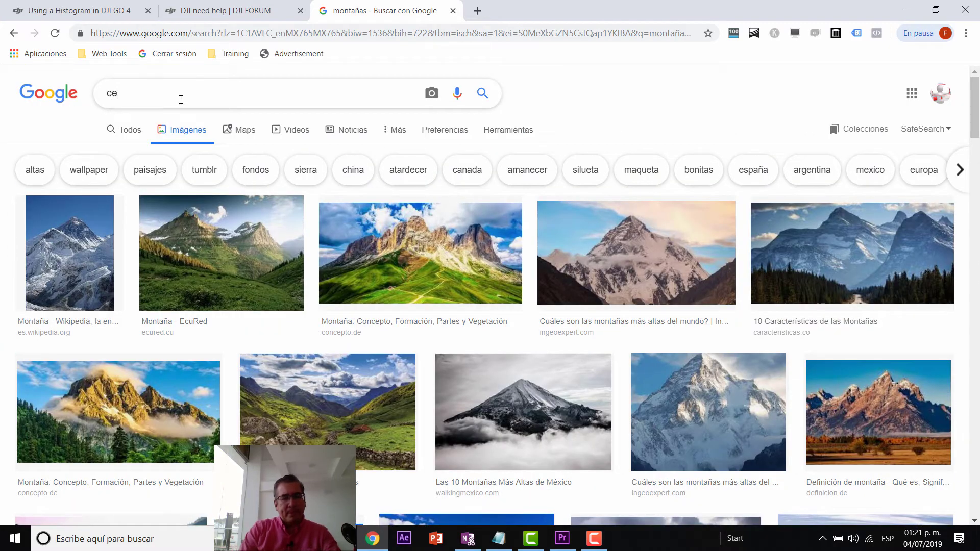
text(rros)
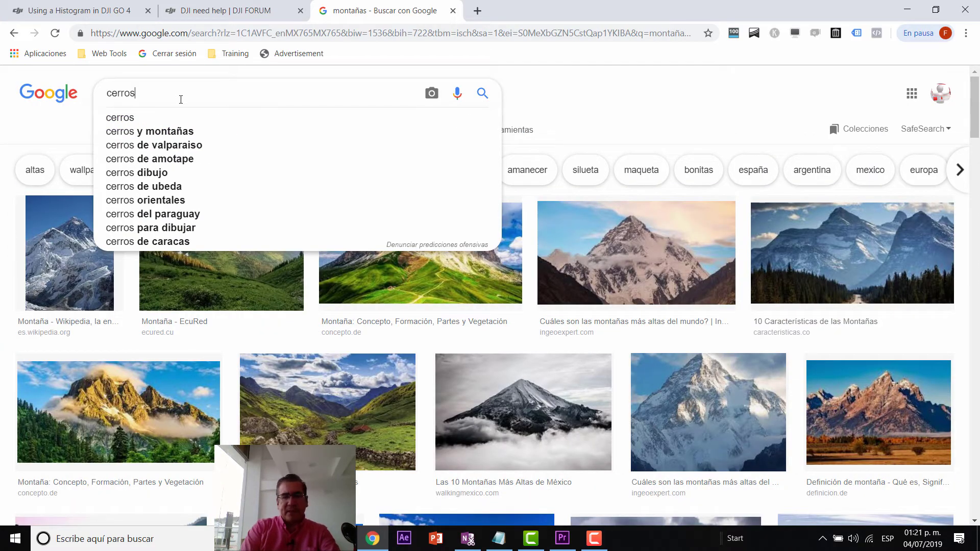
key(Down)
key(Down)
key(Return)
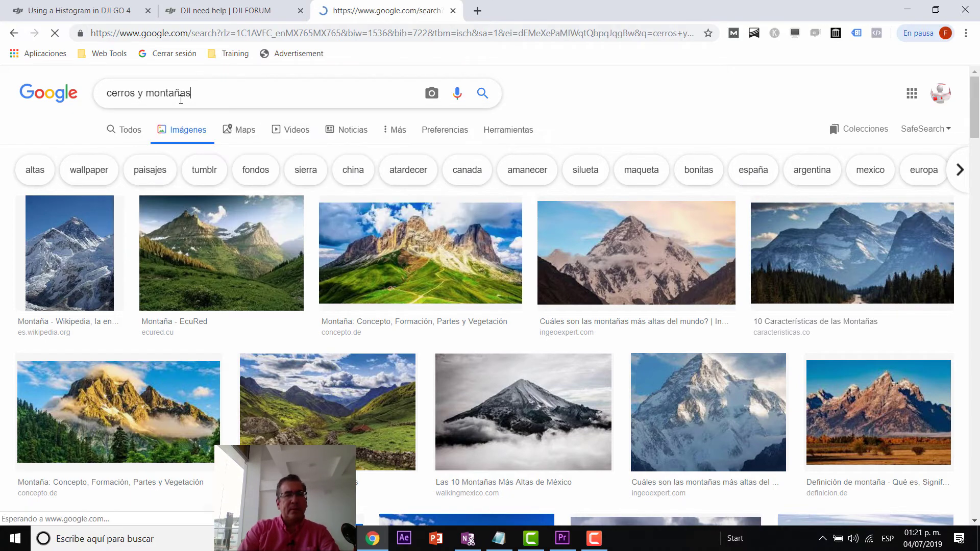
scroll(683, 368, down, 2)
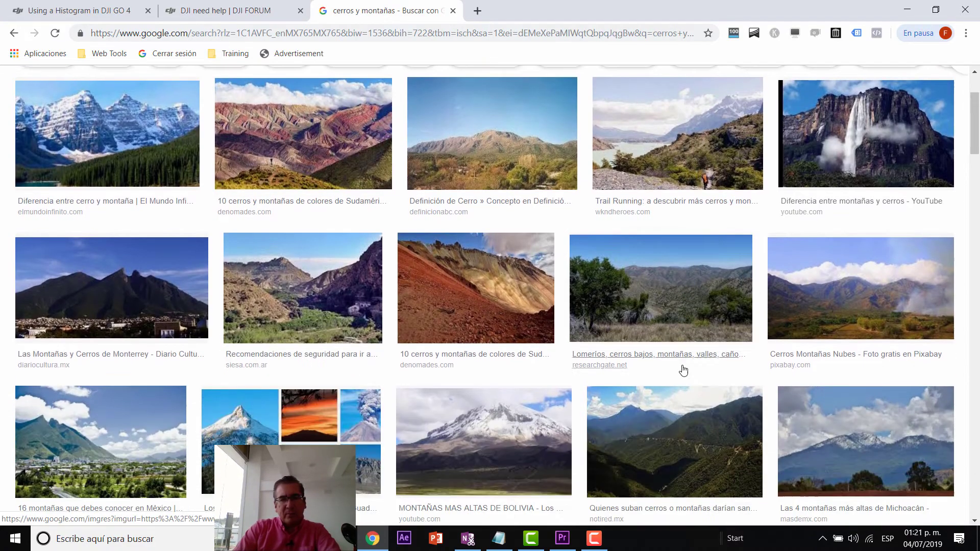
scroll(682, 368, down, 4)
scroll(679, 366, down, 5)
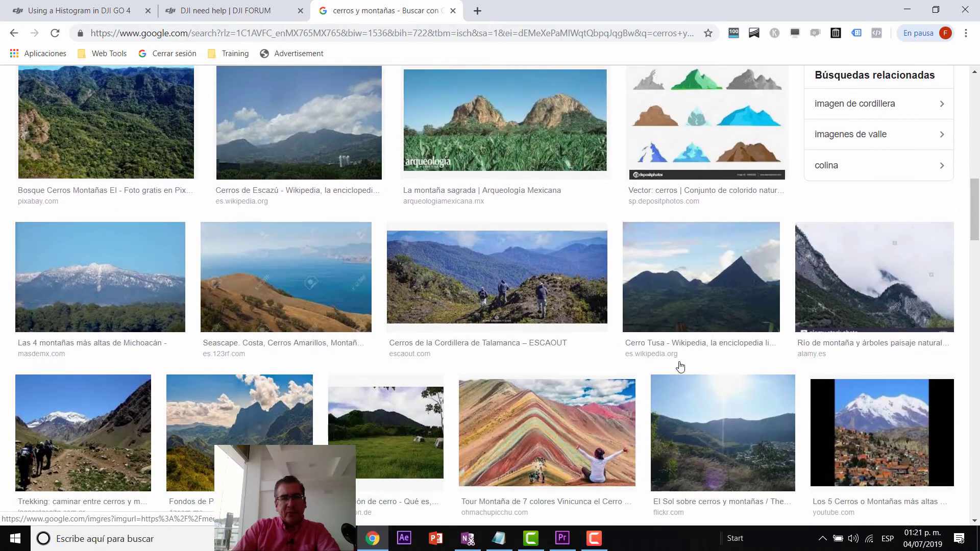
scroll(680, 366, down, 5)
scroll(679, 365, down, 7)
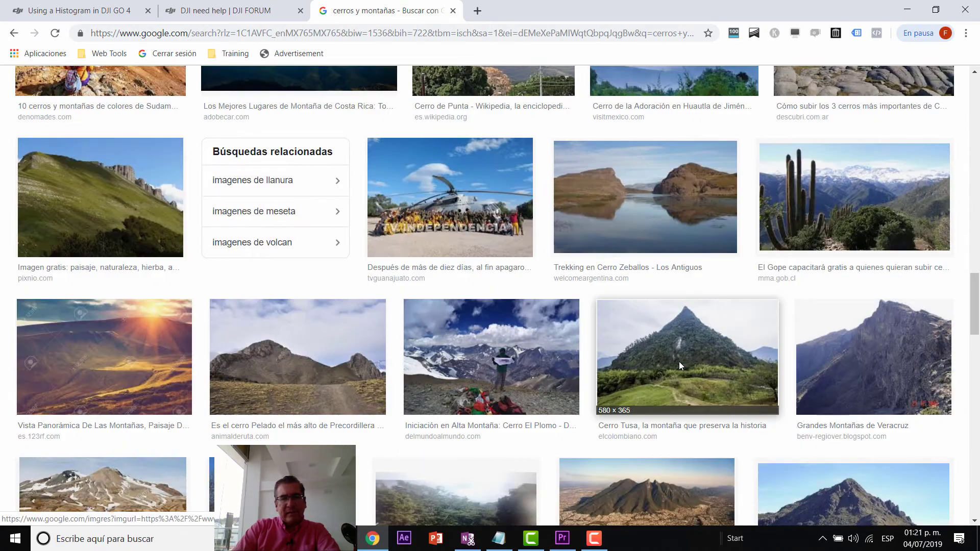
scroll(679, 362, down, 2)
scroll(680, 362, down, 4)
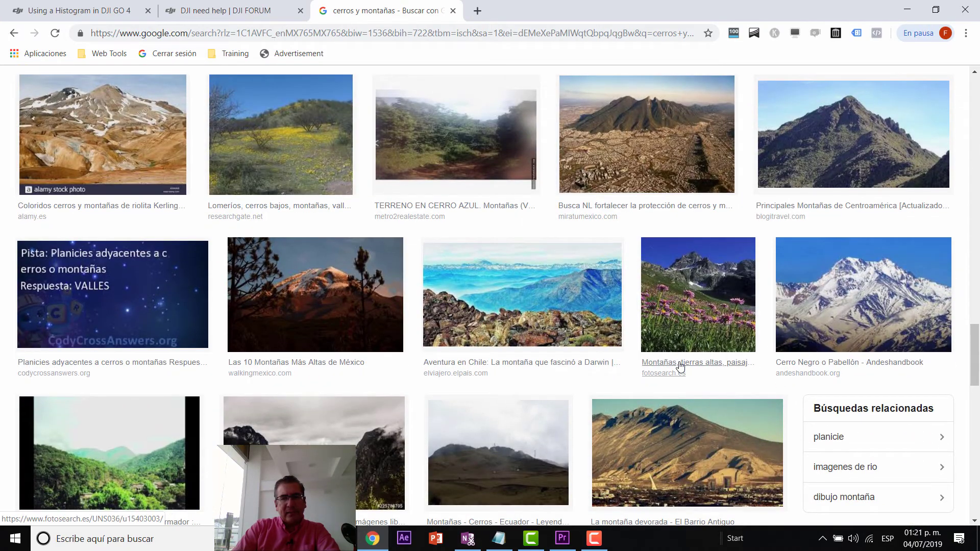
scroll(679, 366, down, 2)
Step: Preview the Aventura en Chile and Cerro Punta mountain images
click(531, 168)
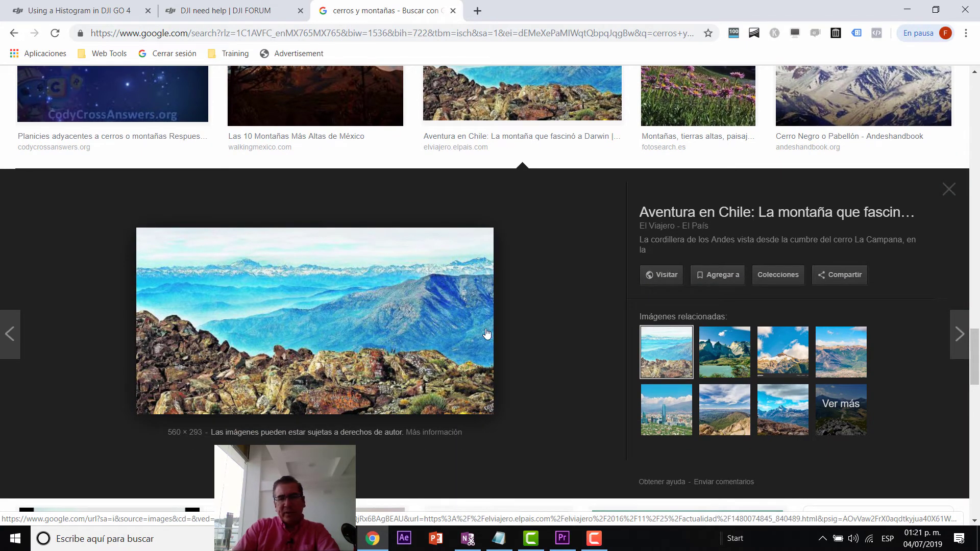
click(954, 190)
scroll(536, 366, down, 5)
scroll(528, 372, down, 2)
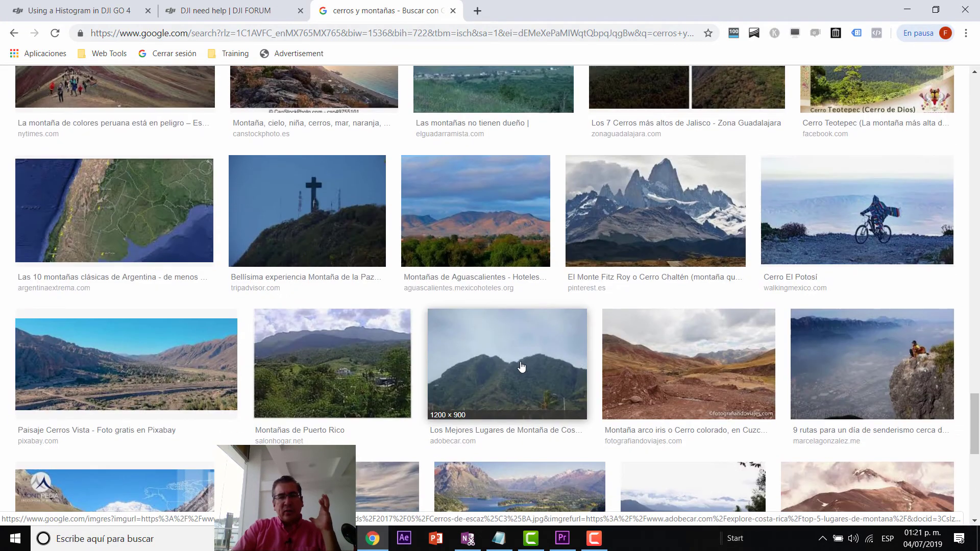
scroll(516, 366, down, 4)
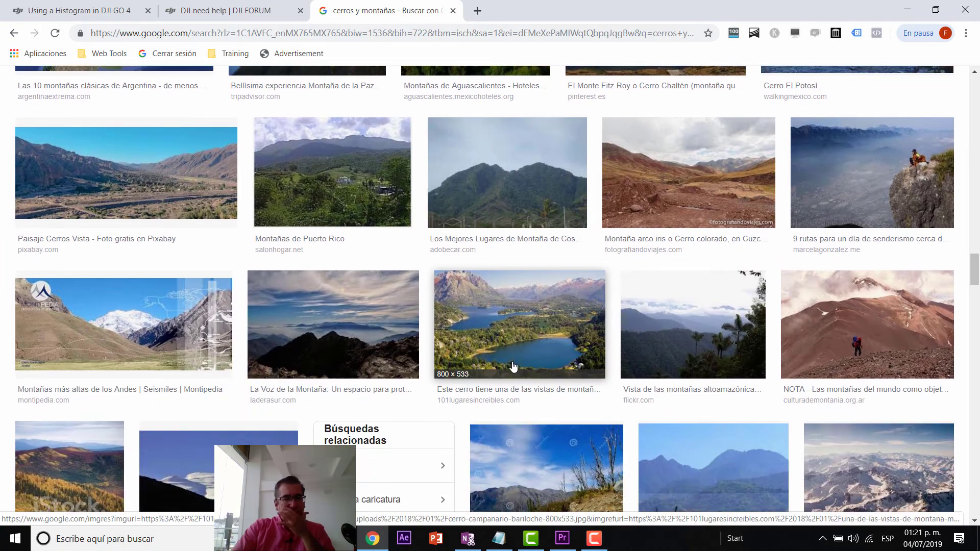
scroll(508, 368, down, 2)
scroll(508, 368, down, 1)
click(708, 329)
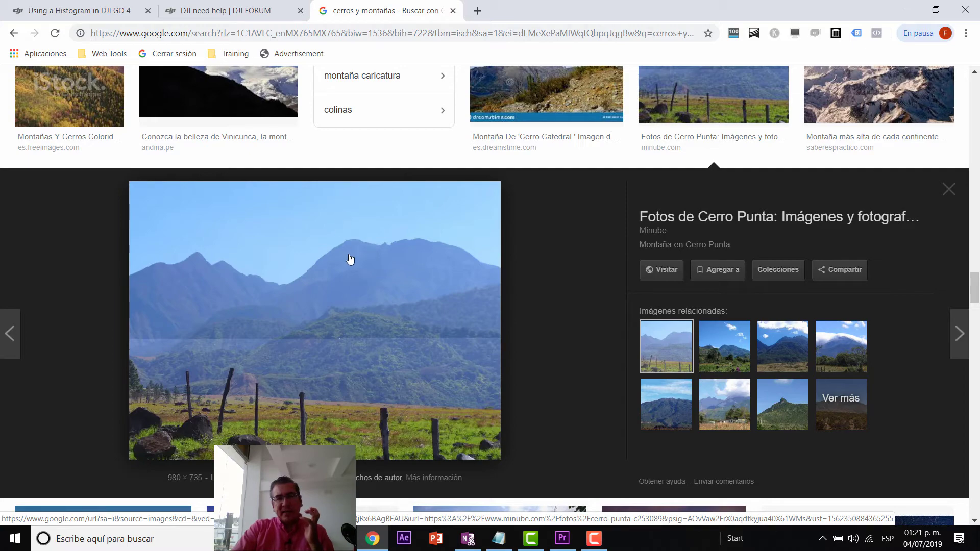
click(950, 190)
Step: Reopen and close the Cerro Punta preview, then return to Premiere Pro
scroll(620, 433, down, 9)
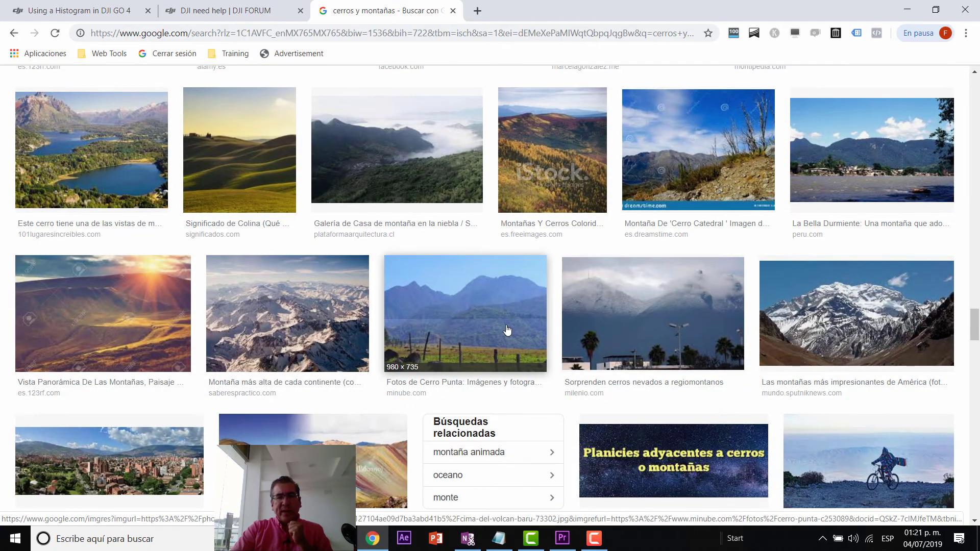
click(507, 331)
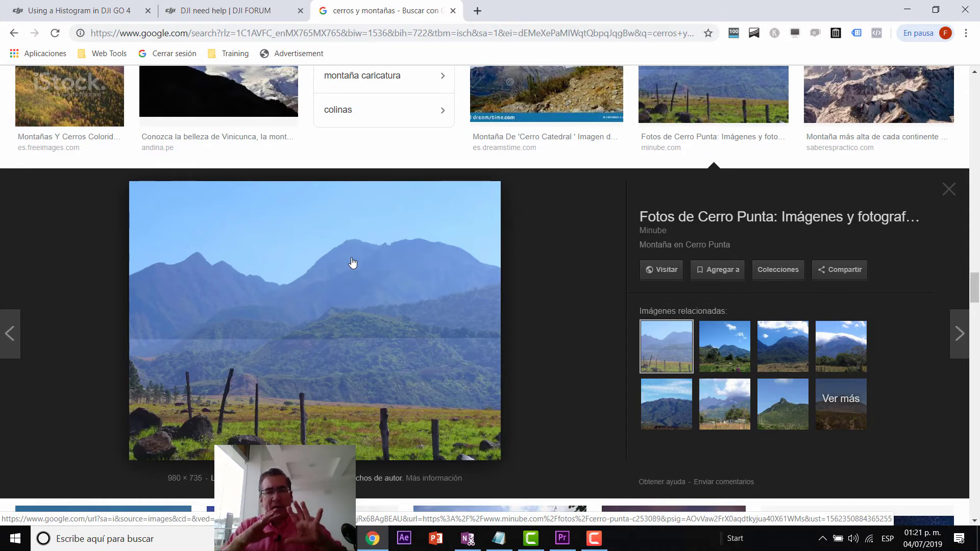
click(949, 190)
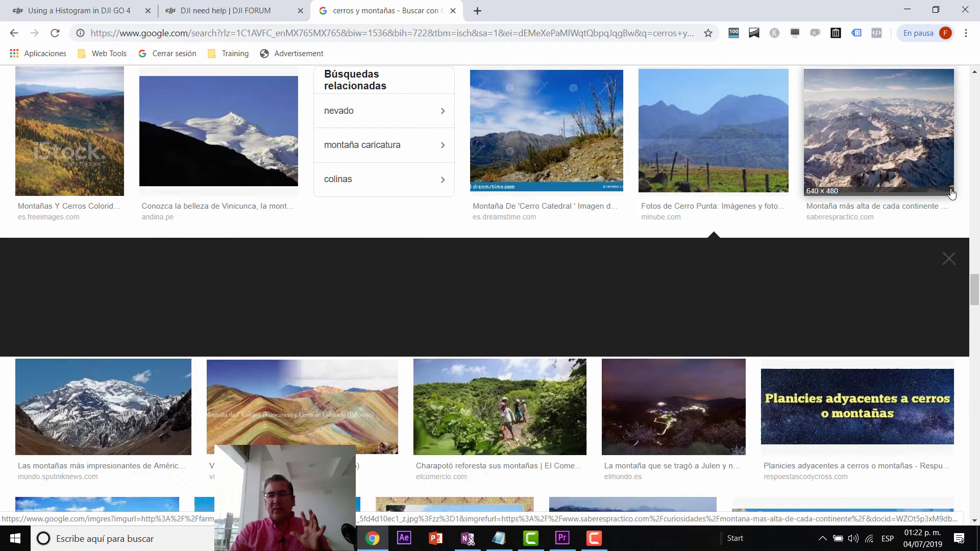
click(563, 538)
Step: Shift the colour balance of the Sombras, Medios tonos and Resaltados wheels
click(519, 142)
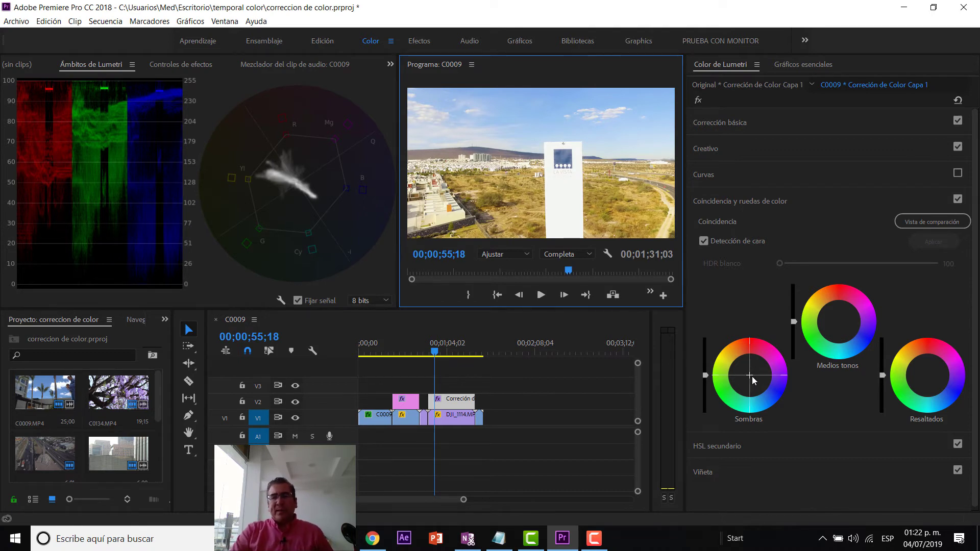
drag(749, 375, 759, 385)
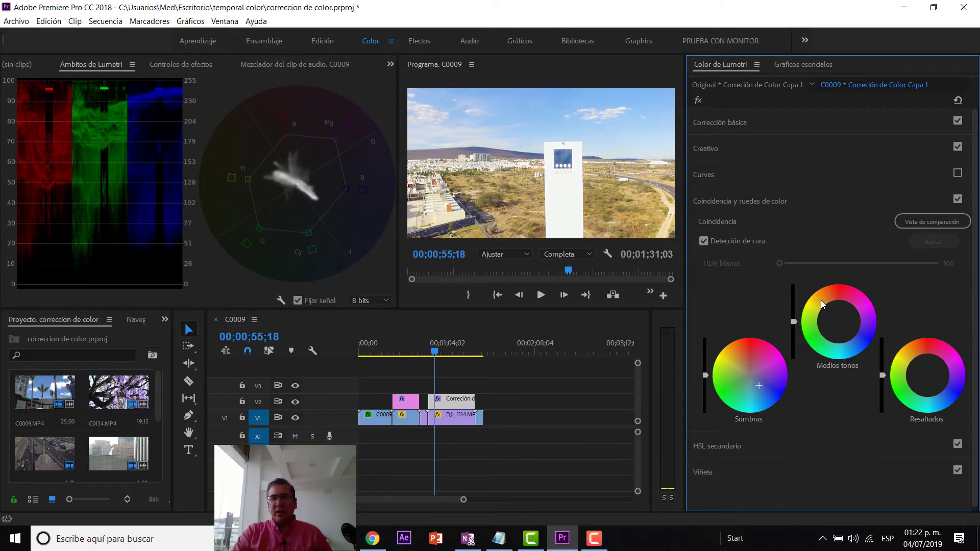
drag(839, 321, 837, 310)
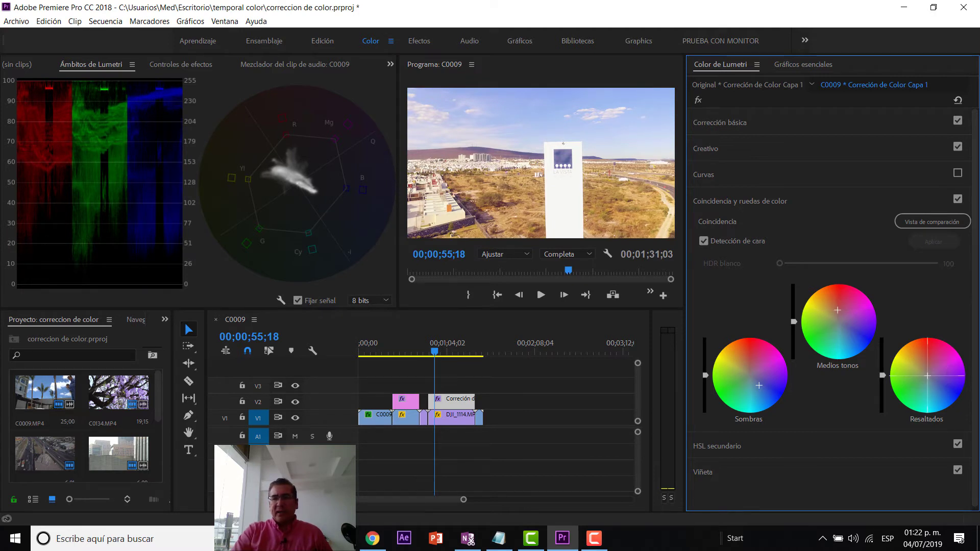
drag(933, 382, 936, 382)
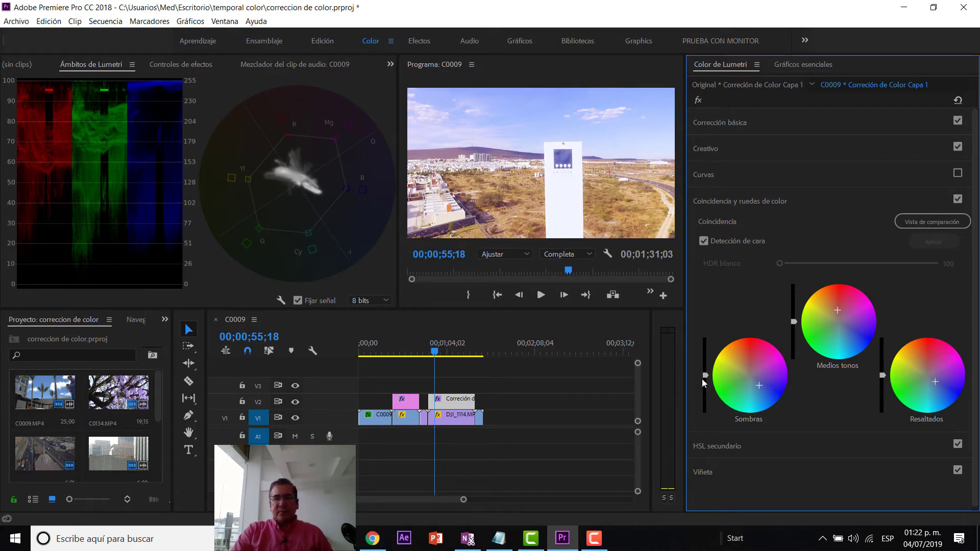
Step: Ease the shadows level, darken the midtones, brighten the highlights, and fine-tune shadow colour
drag(705, 375, 706, 377)
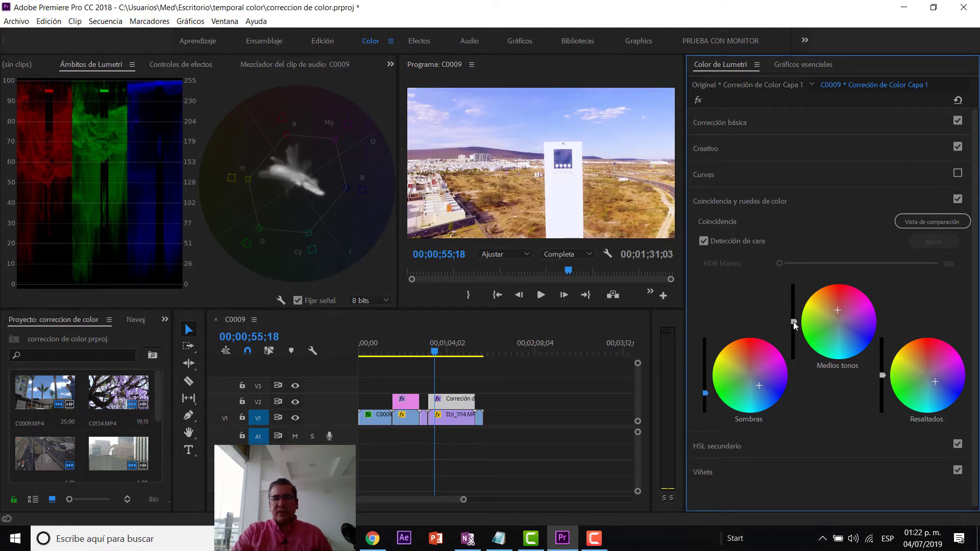
drag(794, 326, 794, 332)
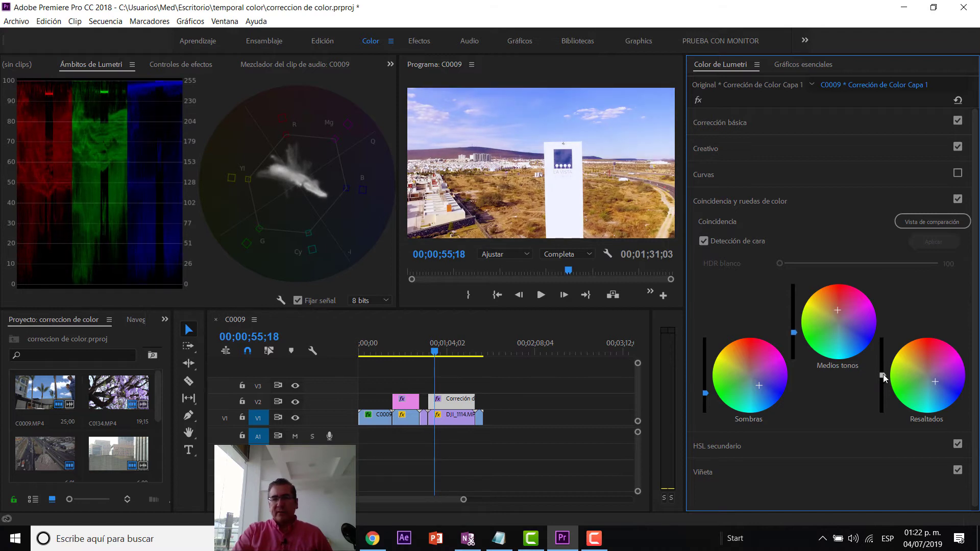
drag(883, 378, 883, 371)
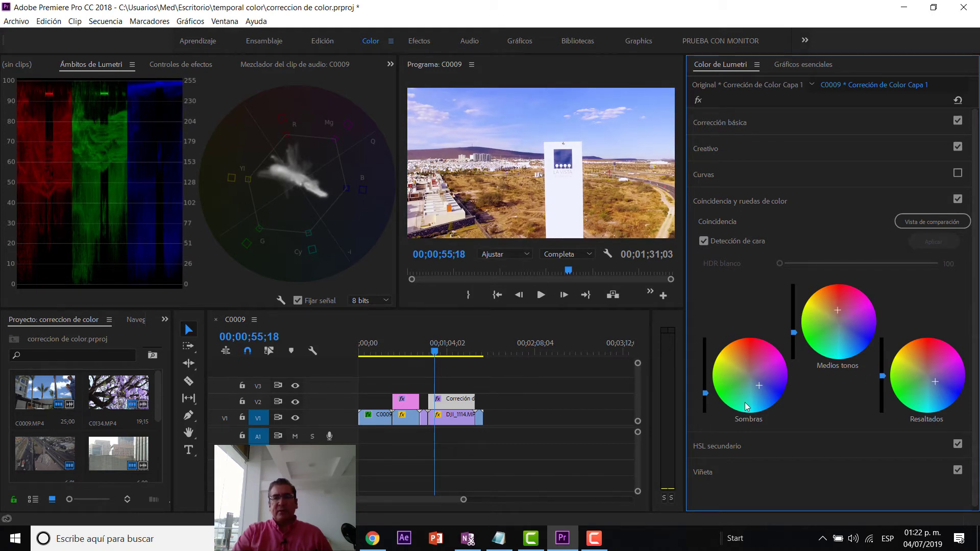
drag(765, 385, 762, 387)
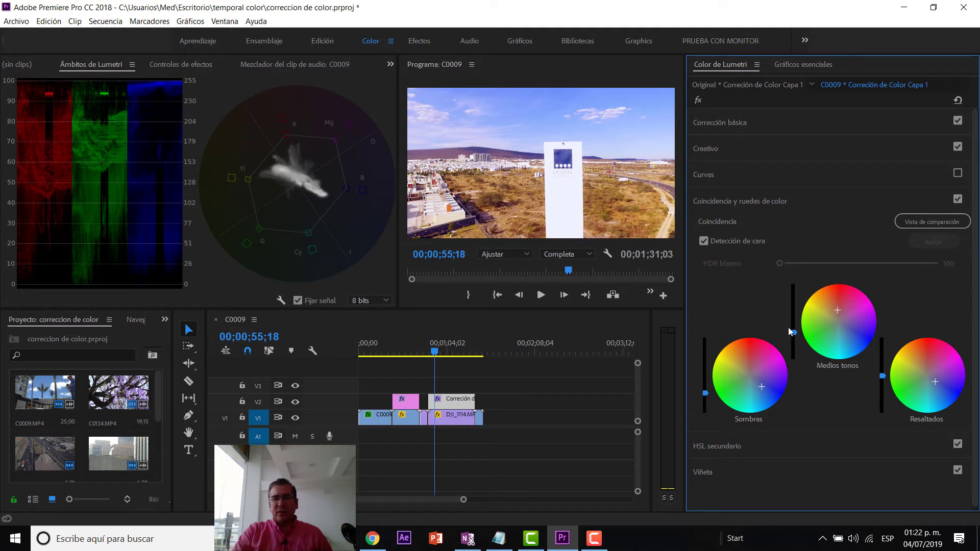
click(718, 174)
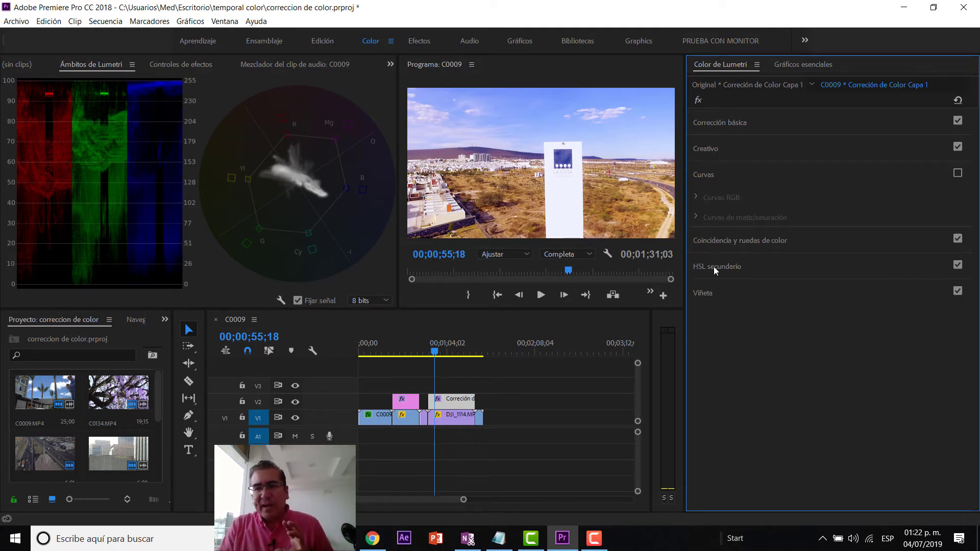
click(715, 241)
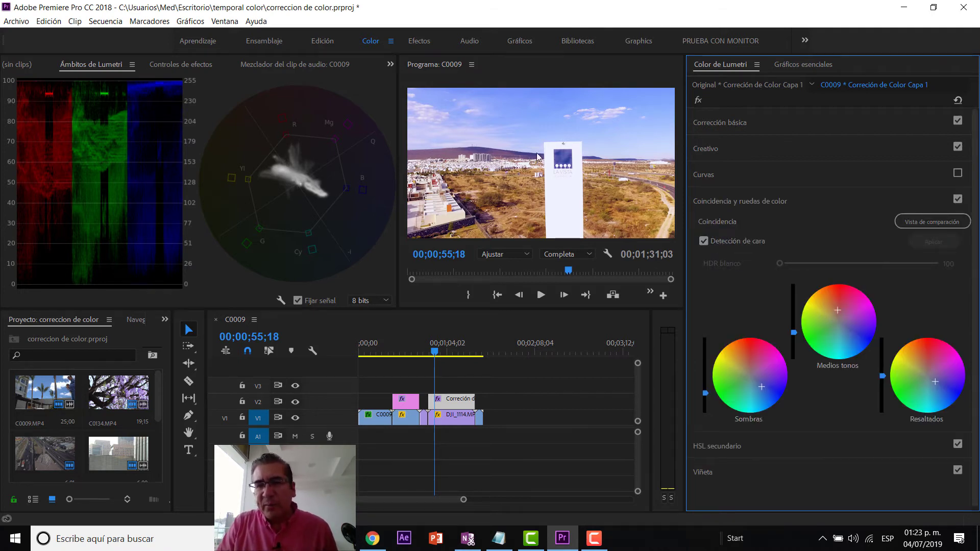
Step: Show the Curvas RGB graph and switch the Curvas section on
click(700, 177)
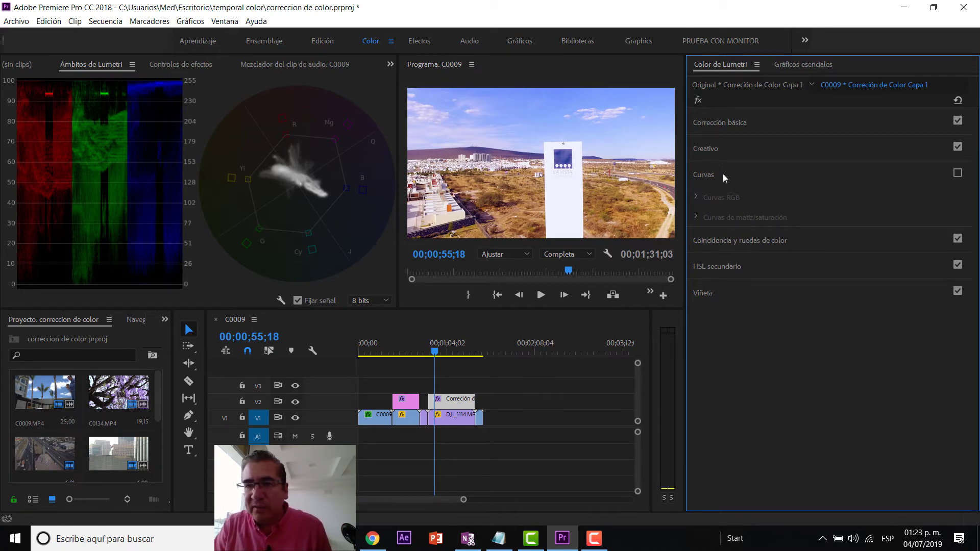
click(697, 196)
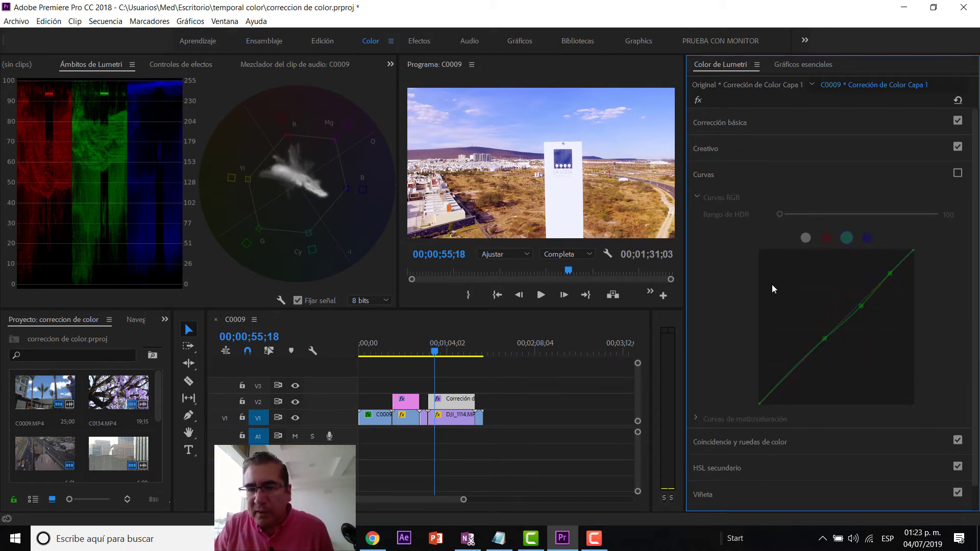
click(957, 175)
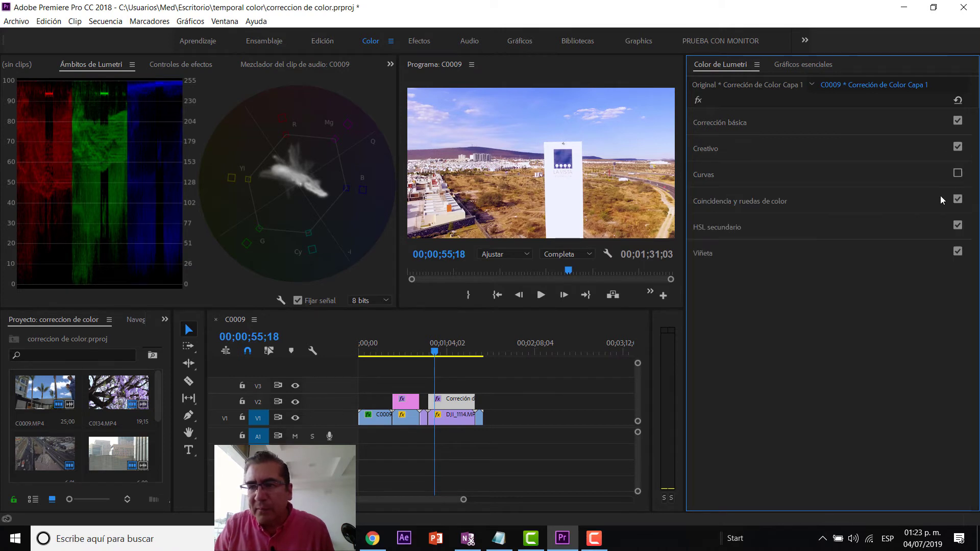
click(697, 173)
click(958, 174)
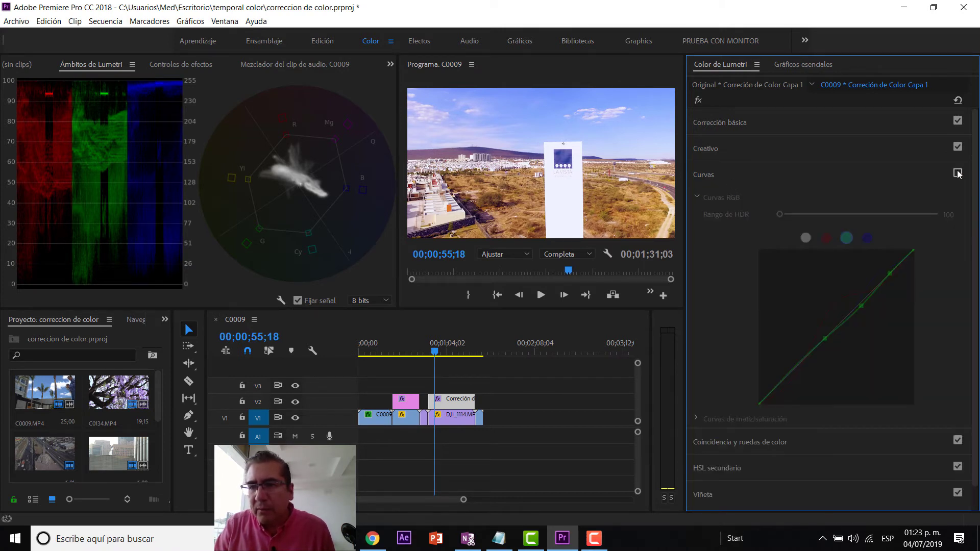
Step: Flatten the green and red curves and lift the upper part of the blue curve
double_click(862, 308)
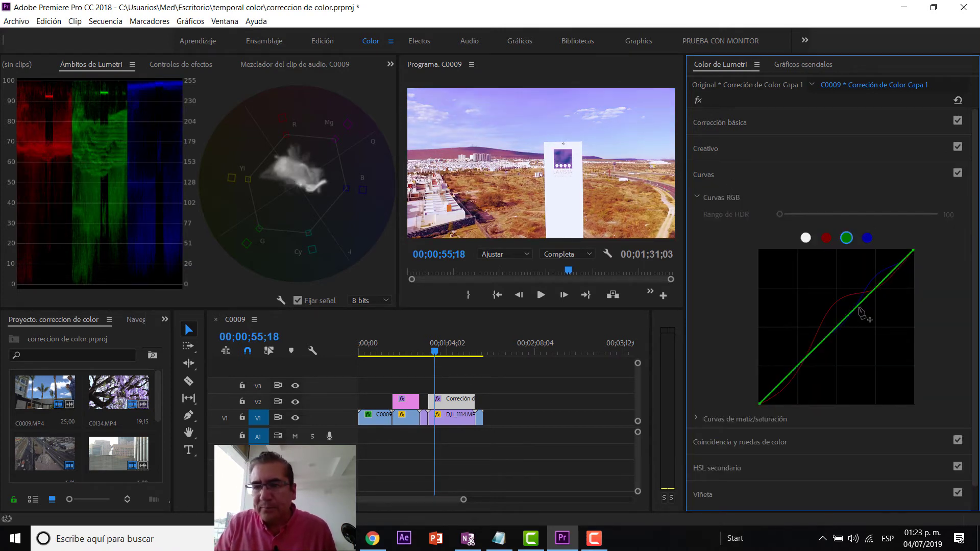
click(826, 238)
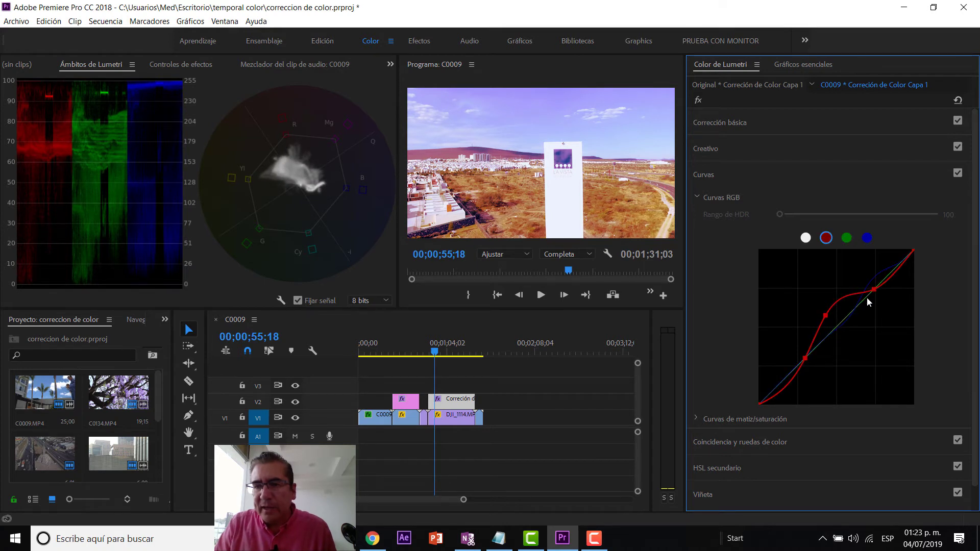
double_click(875, 295)
click(806, 238)
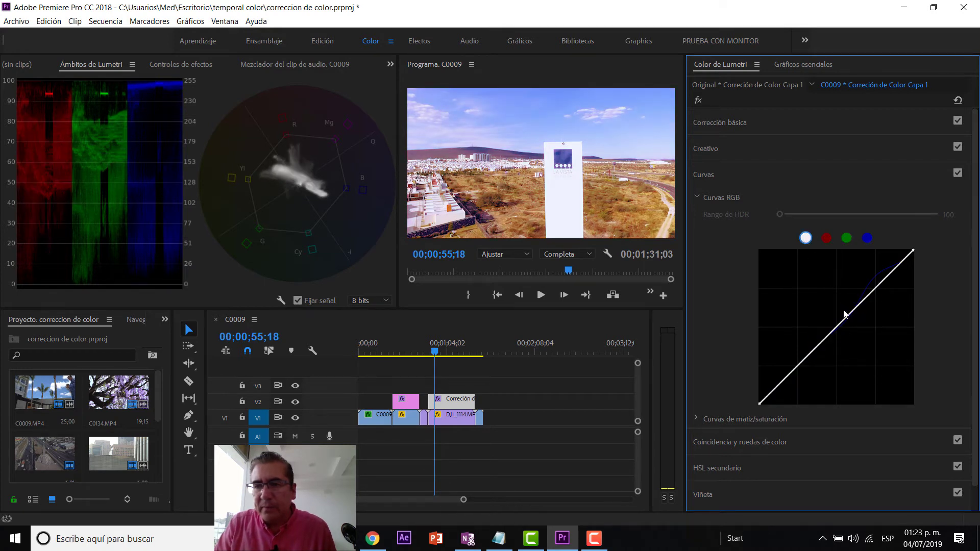
click(867, 238)
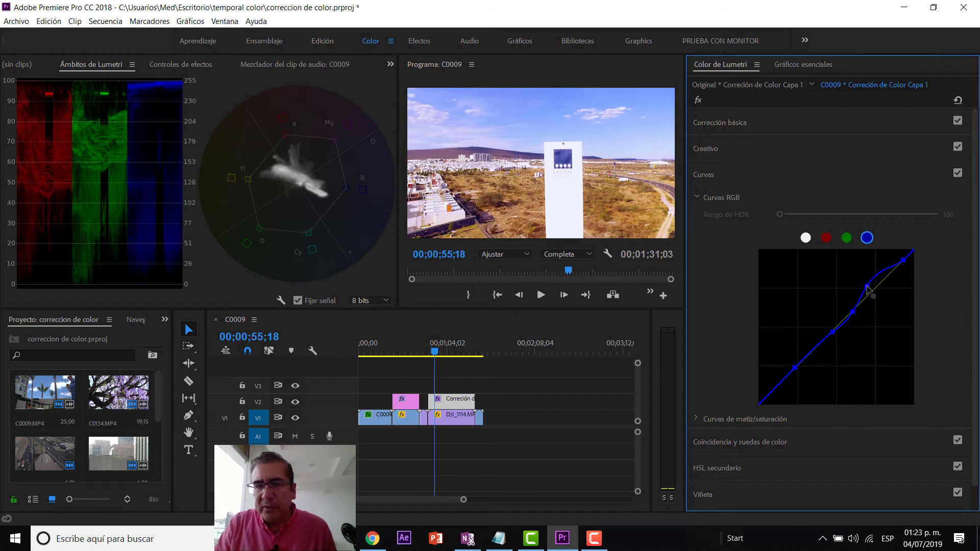
mouse_move(870, 290)
mouse_down()
mouse_move(888, 260)
mouse_move(880, 257)
mouse_up()
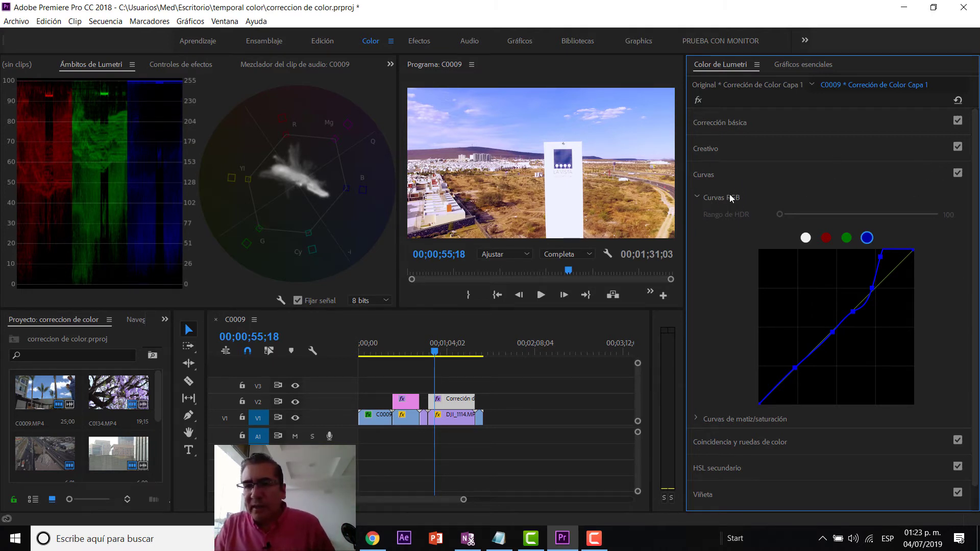
Step: Collapse the RGB Curves graph and compare Basic Correction switched off and back on
click(697, 198)
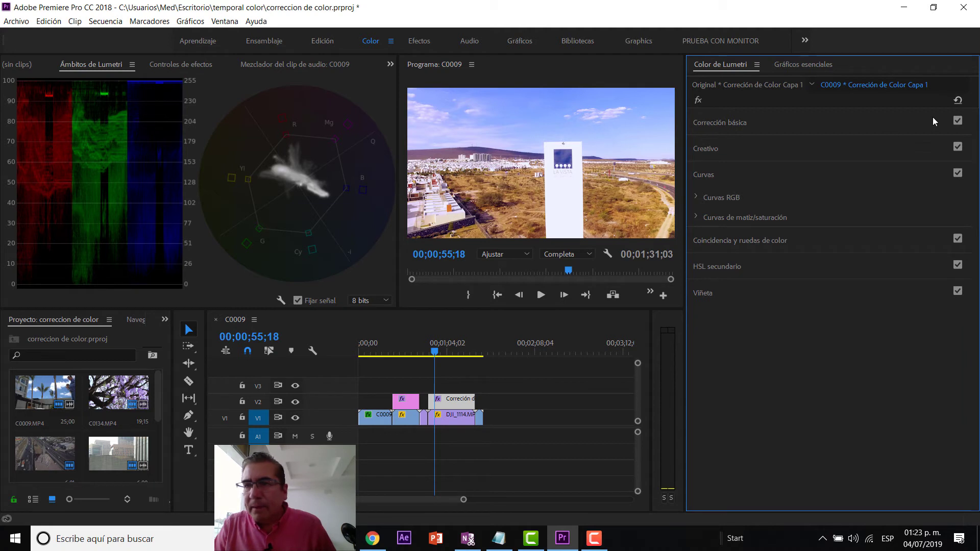
click(959, 122)
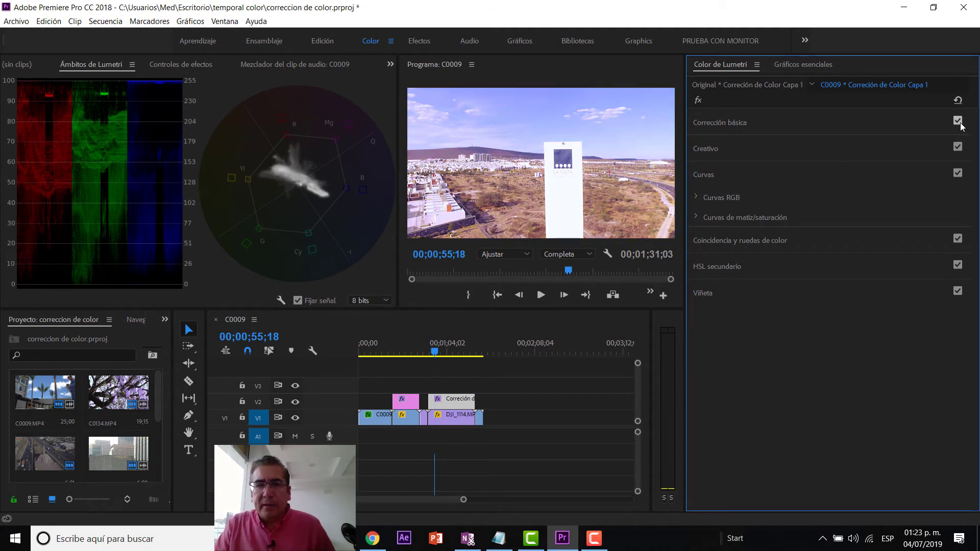
click(959, 123)
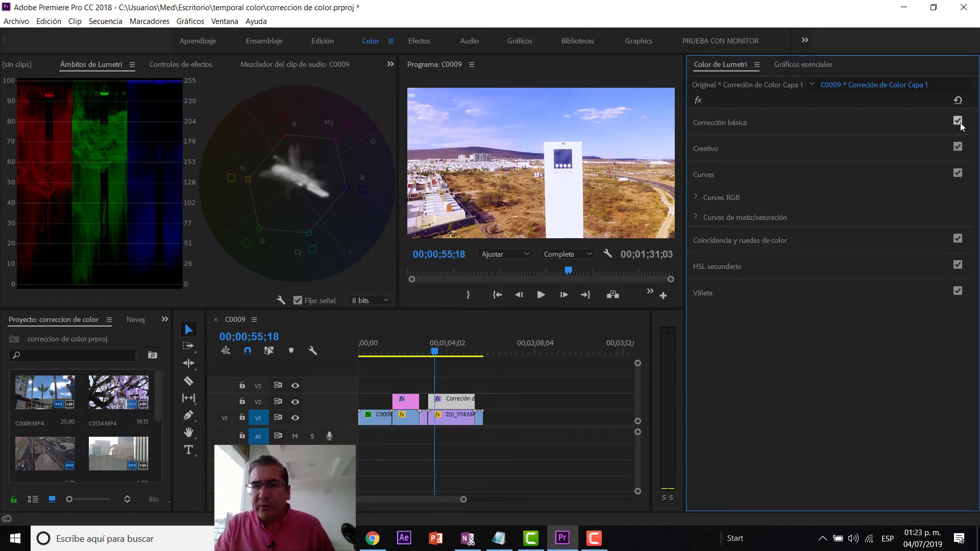
Step: Toggle Curves and Color Wheels off and on to compare, leaving both enabled
click(957, 175)
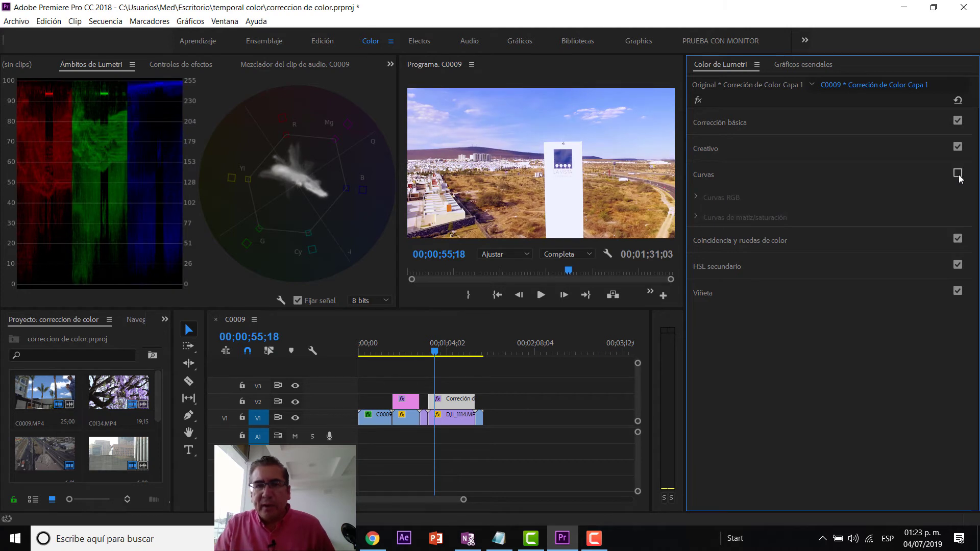
click(959, 176)
click(959, 177)
click(959, 177)
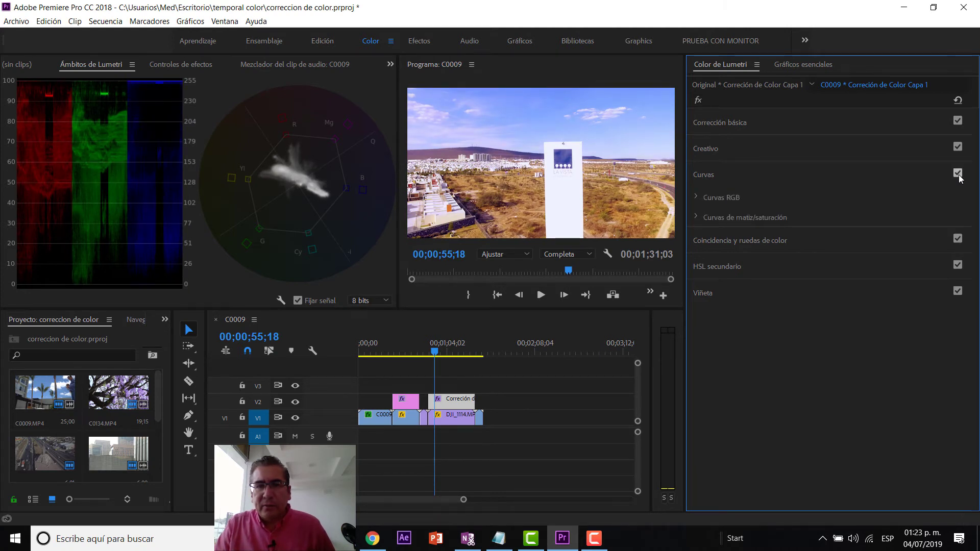
click(958, 176)
click(958, 176)
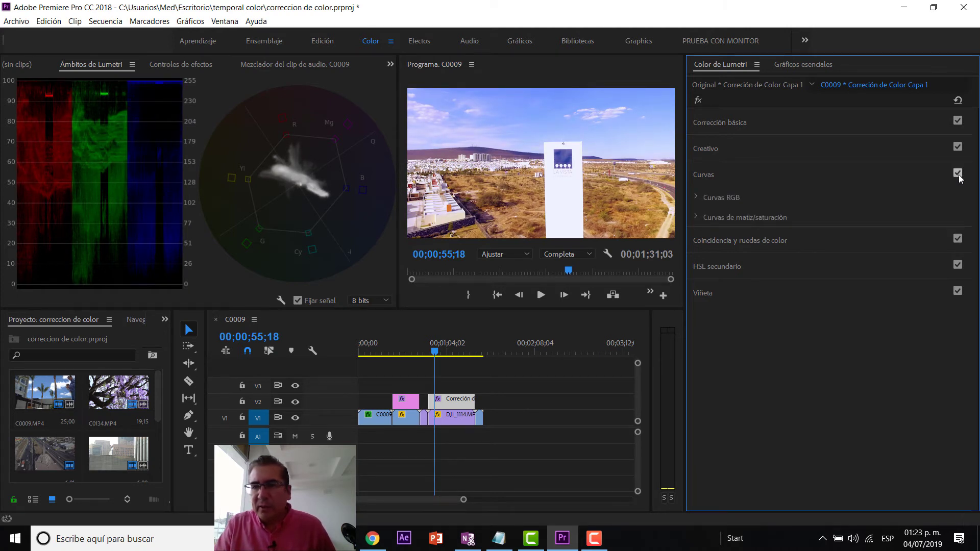
click(958, 239)
click(958, 238)
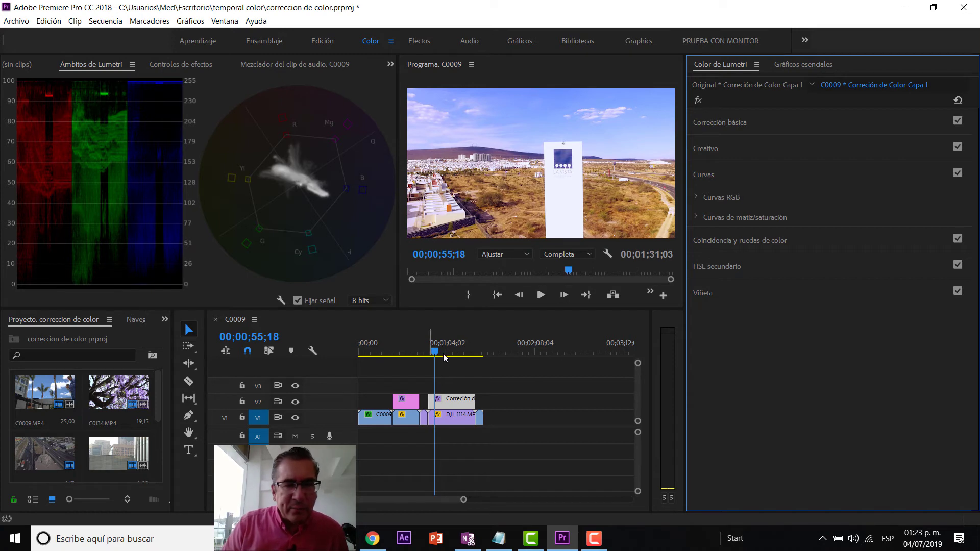
Step: Scrub the playhead back to 00;00;00;00 so the palm-tree shot C0009.MP4 appears
mouse_move(406, 353)
mouse_down()
mouse_move(376, 354)
mouse_move(479, 350)
mouse_up()
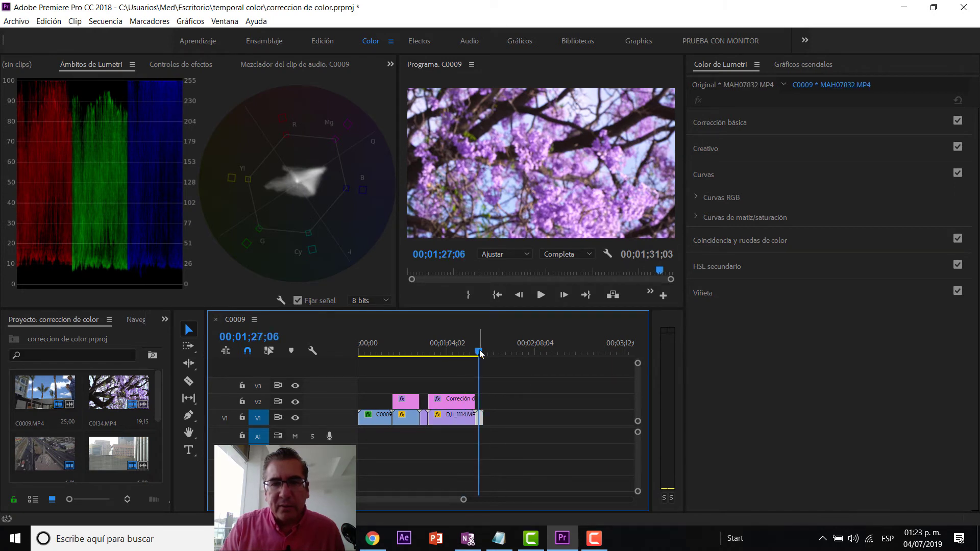
drag(432, 352, 363, 352)
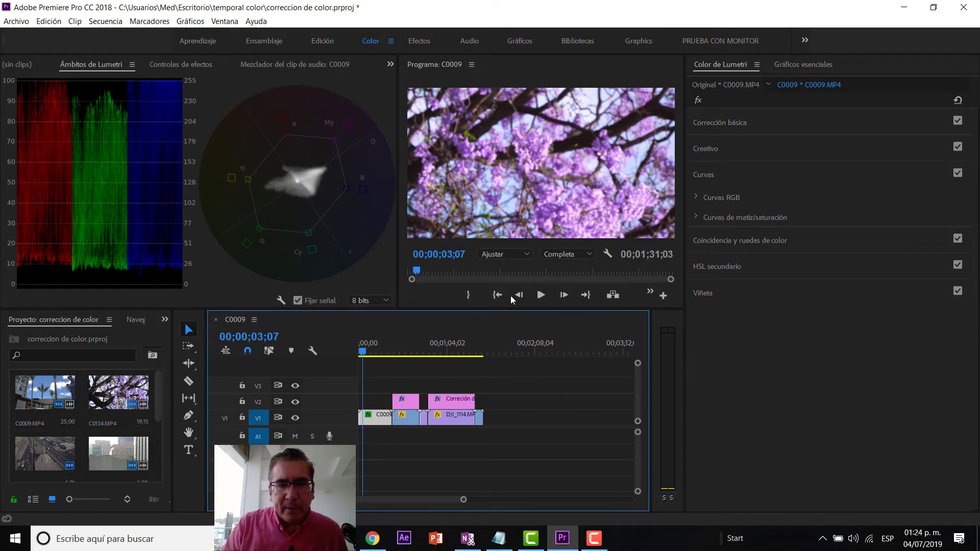
click(364, 351)
drag(372, 353, 345, 358)
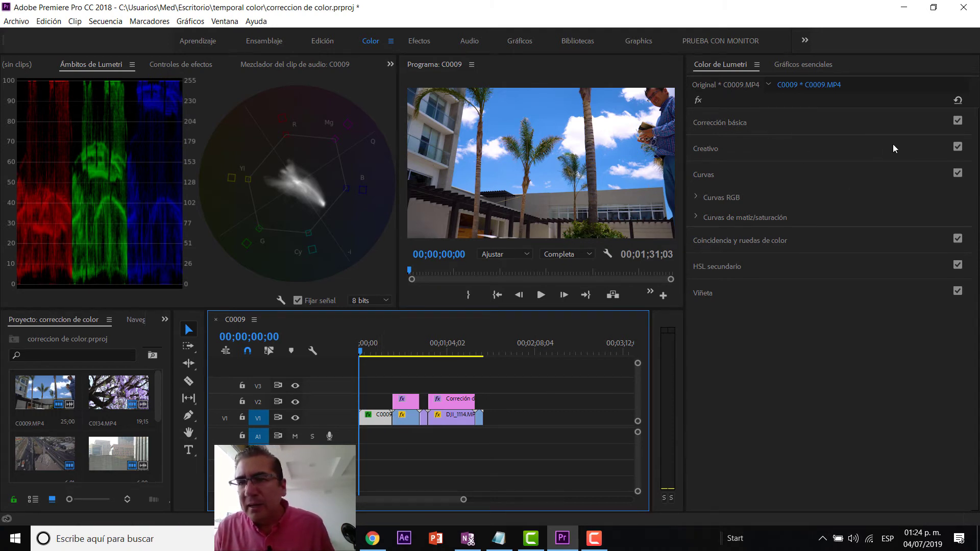
Step: Nudge the shadows and midtones colour balance in the colour wheels
click(696, 241)
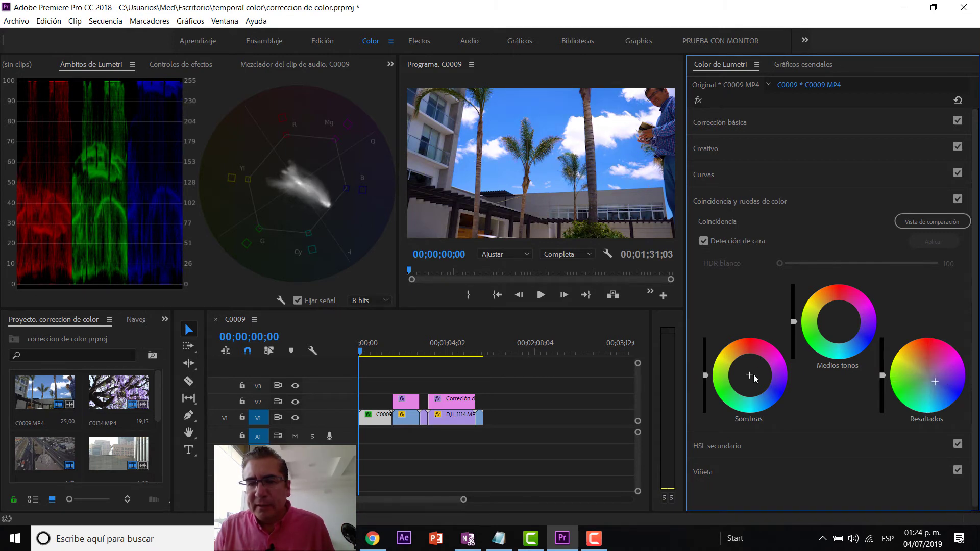
drag(755, 378, 760, 386)
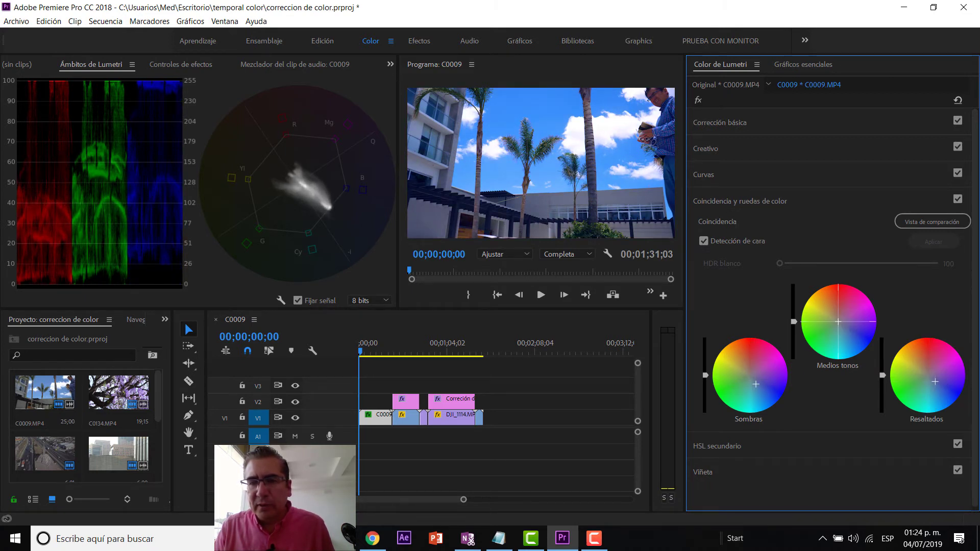
drag(838, 321, 839, 313)
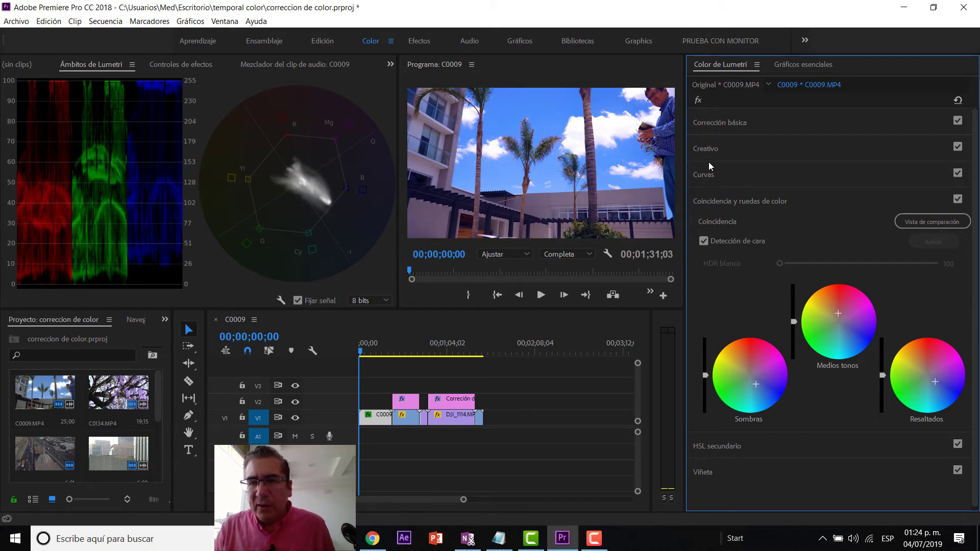
Step: Raise the Basic Correction exposure to 0.5
click(711, 123)
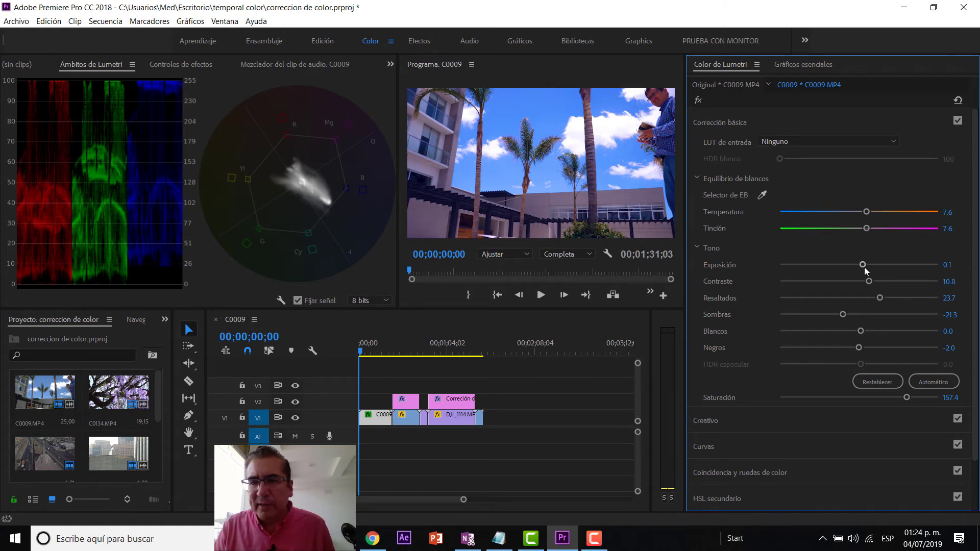
drag(863, 265, 867, 265)
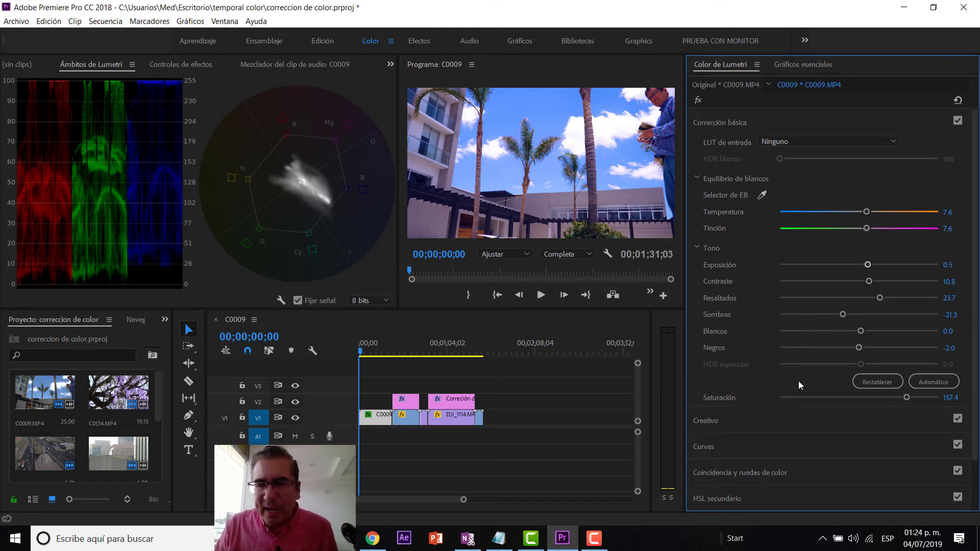
click(704, 448)
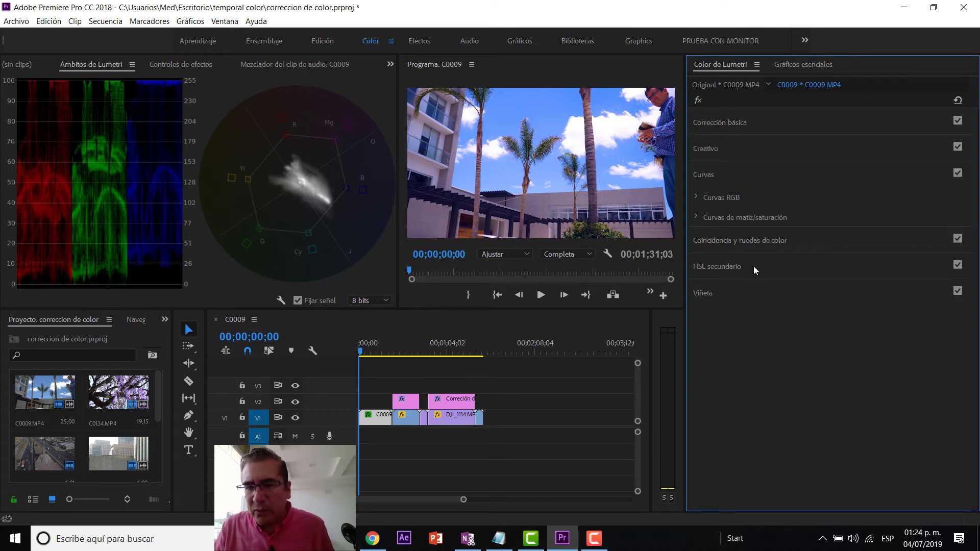
Step: In RGB Curves, bend the red curve into an S and bow the blue curve upward
click(696, 196)
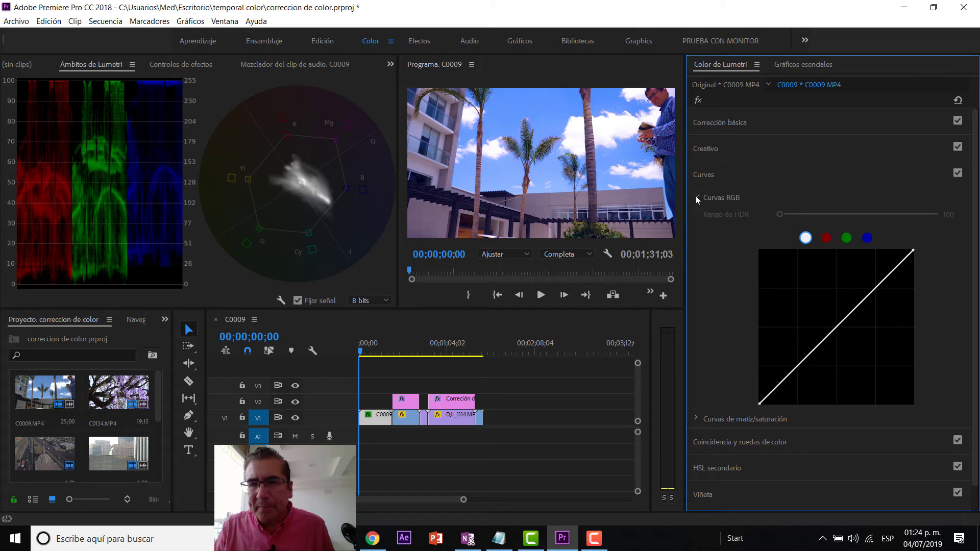
click(826, 238)
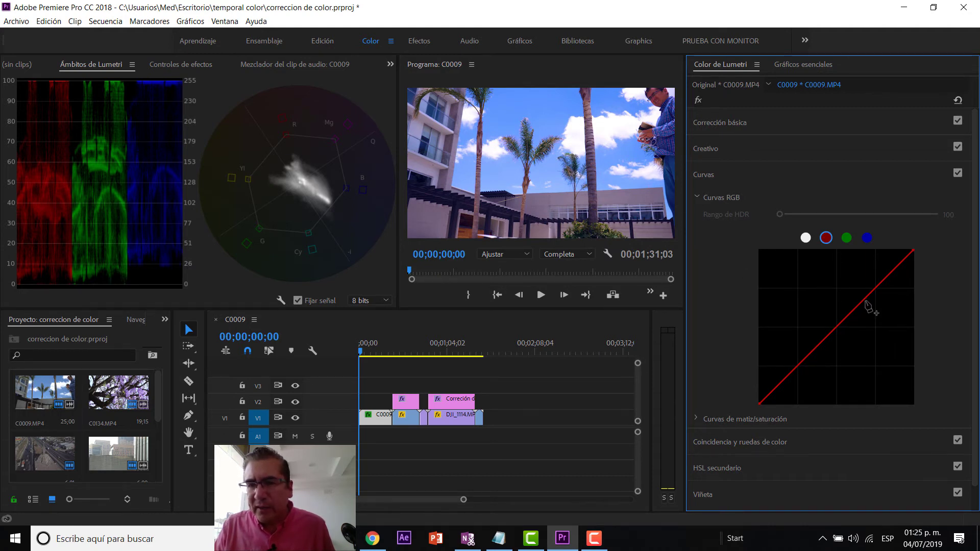
drag(827, 338, 832, 348)
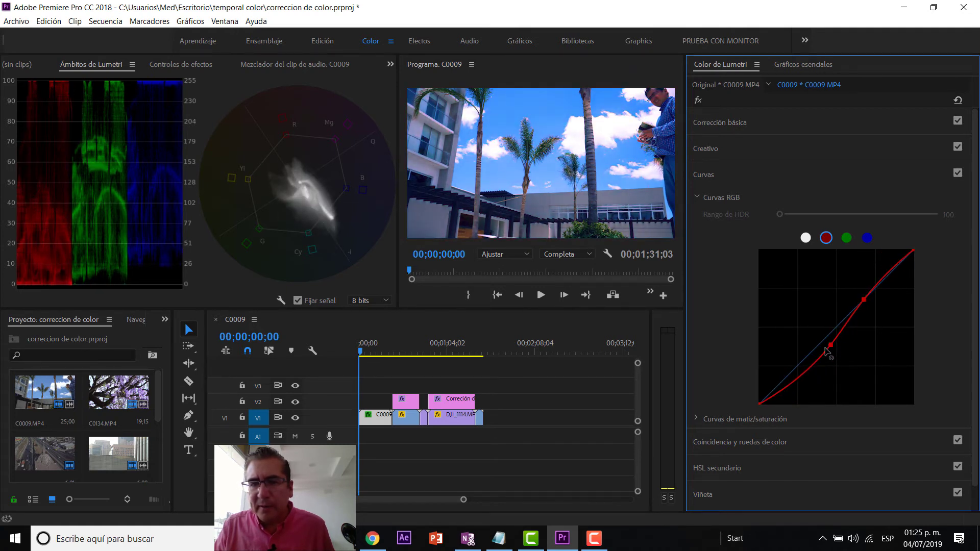
click(868, 239)
click(867, 295)
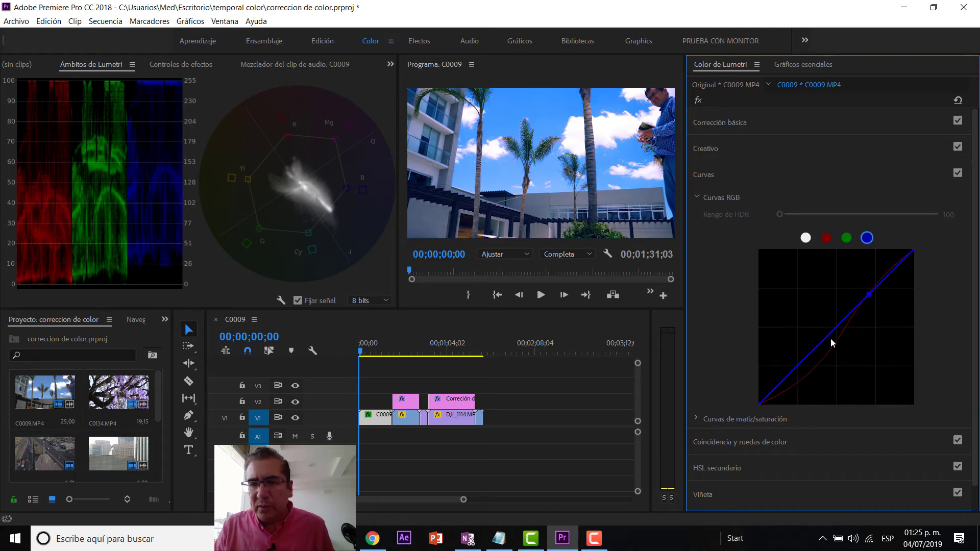
mouse_move(824, 339)
mouse_down()
mouse_move(810, 330)
mouse_move(815, 340)
mouse_up()
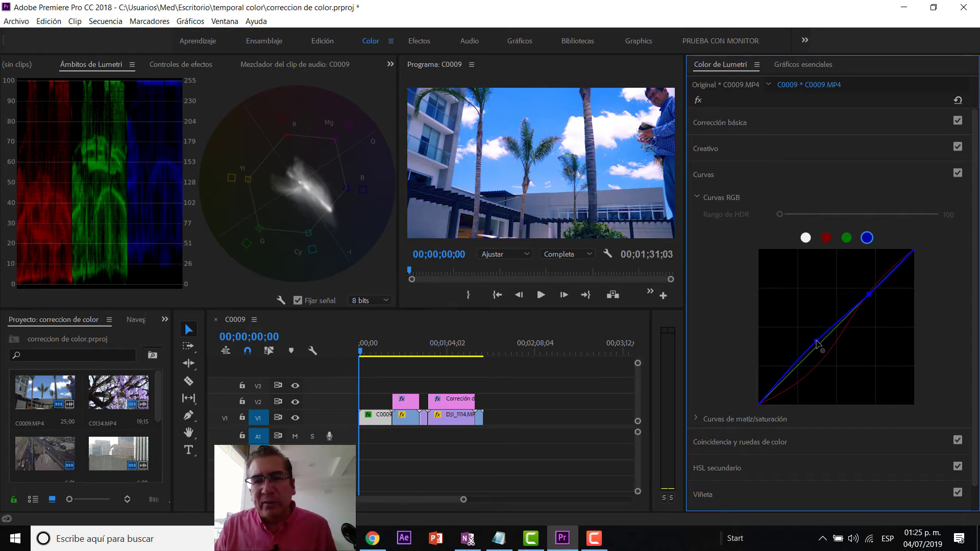
Step: Drag the red curve's points back almost onto the straight diagonal
click(826, 238)
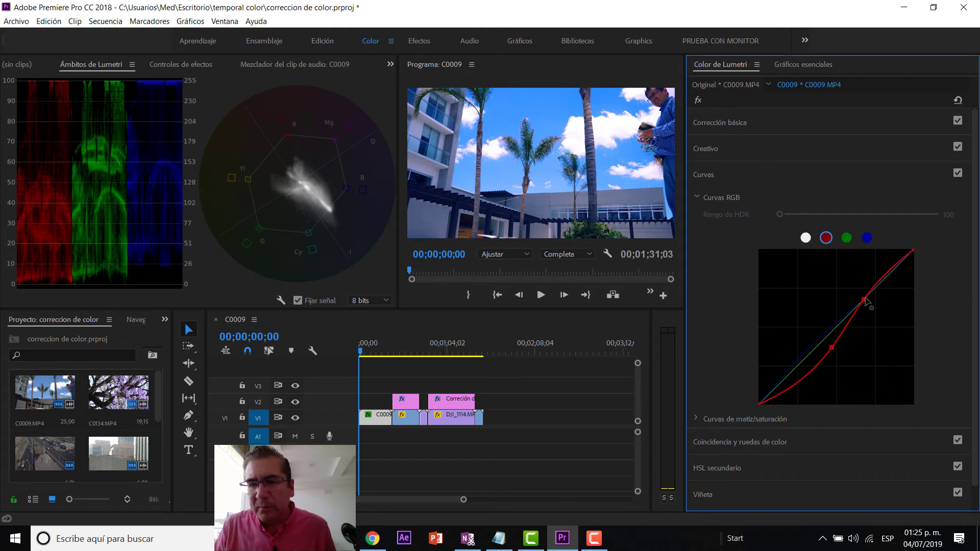
drag(864, 300, 860, 299)
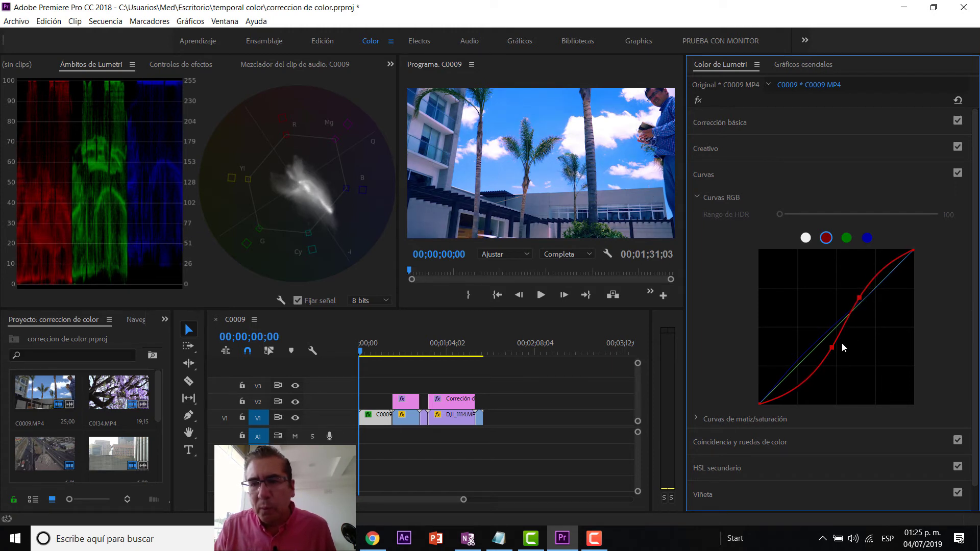
mouse_move(833, 349)
mouse_down()
mouse_move(799, 367)
mouse_move(824, 340)
mouse_up()
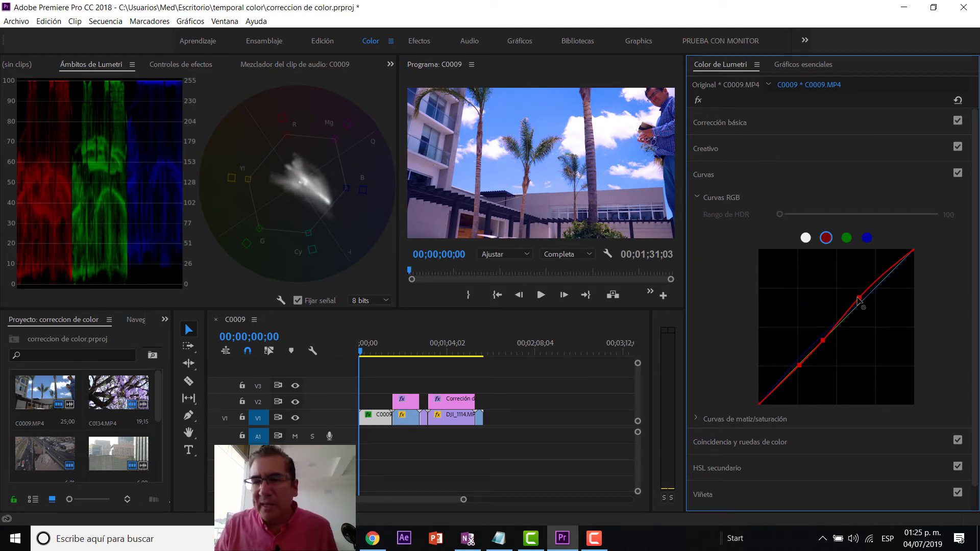
drag(859, 299, 863, 299)
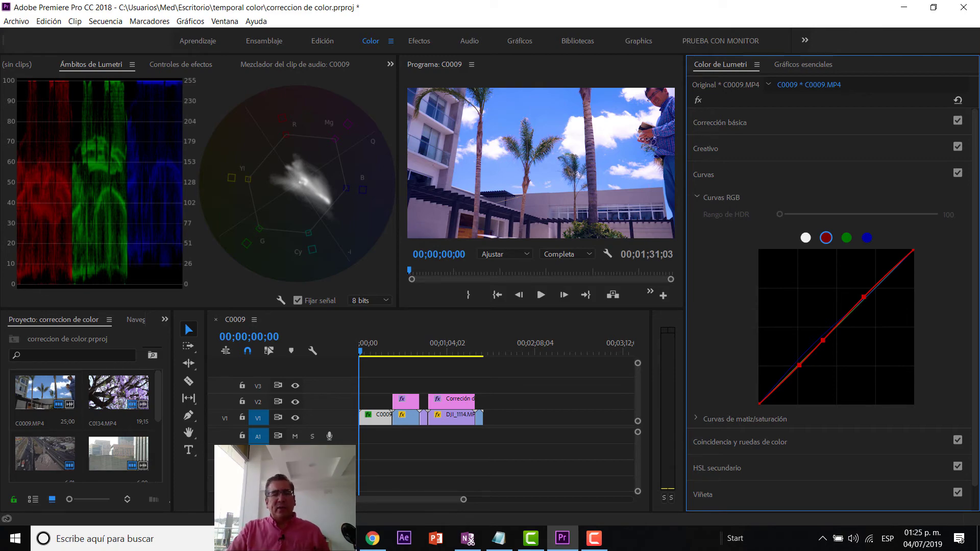
Step: In Chrome, replace the image search query with 'thor' and run it
mouse_move(373, 546)
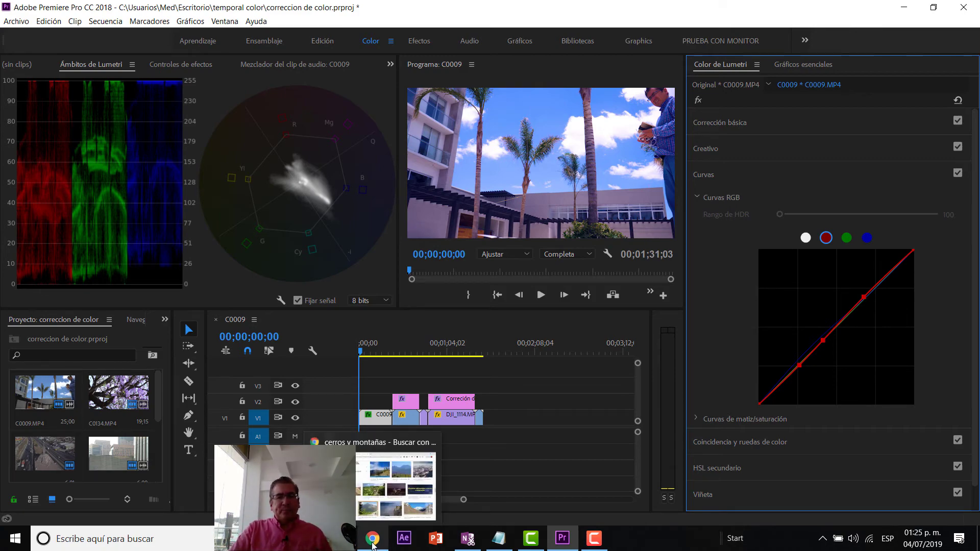
click(362, 493)
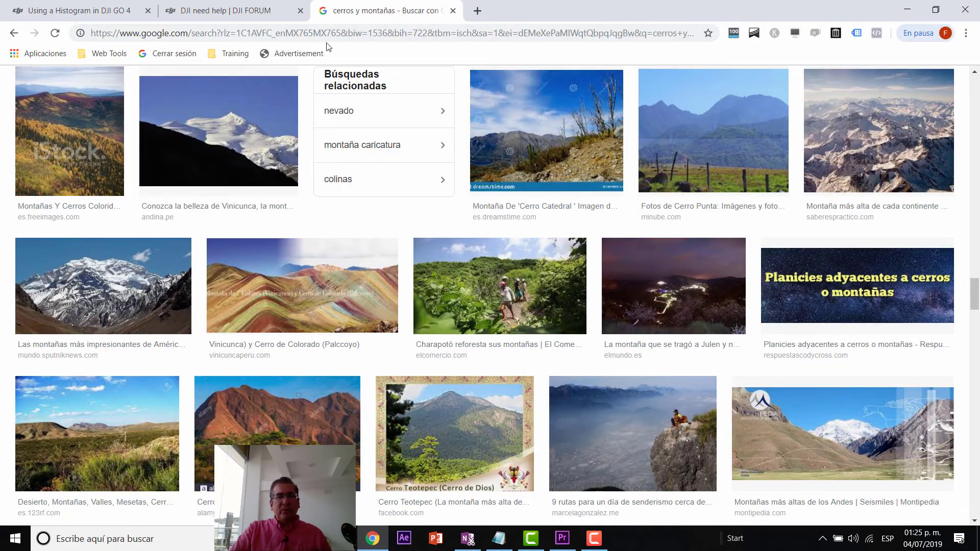
scroll(322, 127, up, 5)
scroll(317, 138, up, 5)
scroll(277, 133, up, 5)
scroll(232, 152, up, 5)
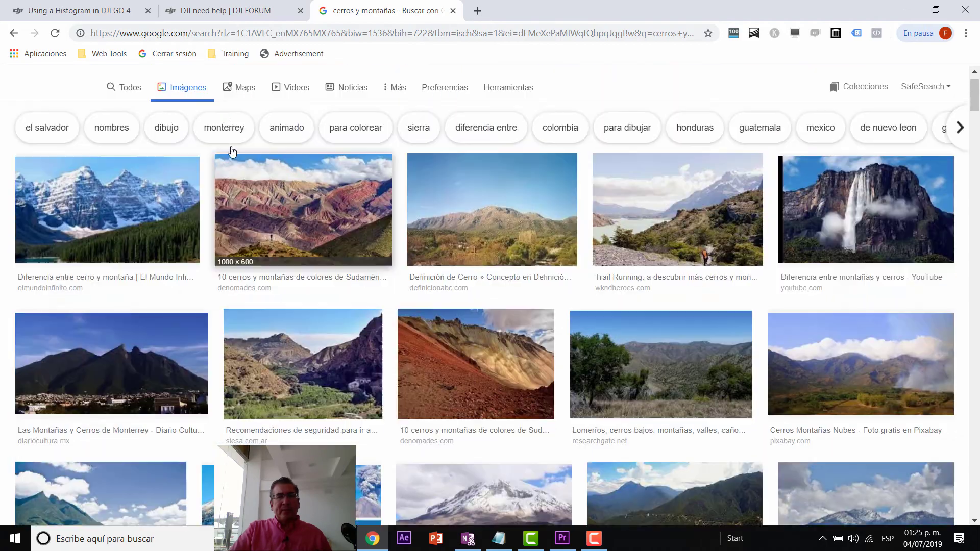
scroll(232, 152, up, 1)
triple_click(216, 88)
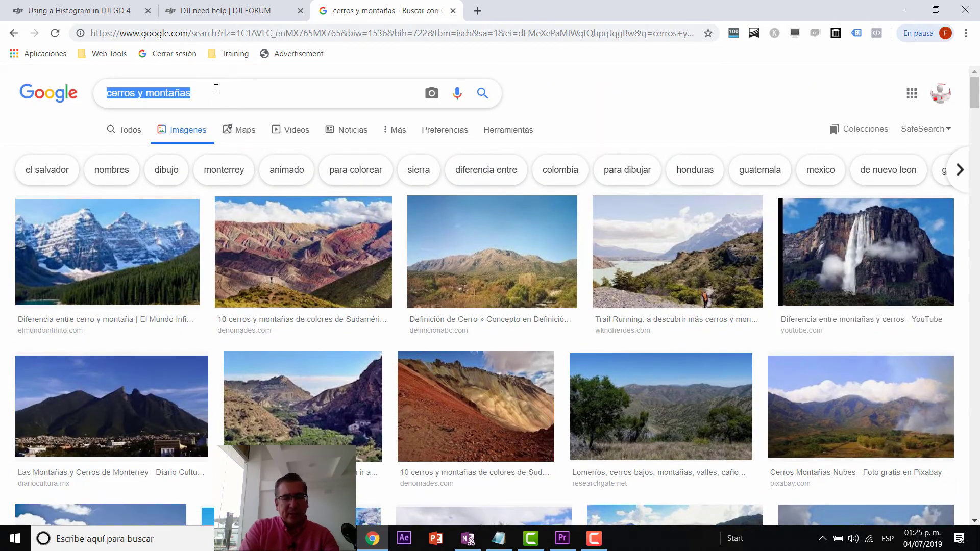
text(thor)
key(Return)
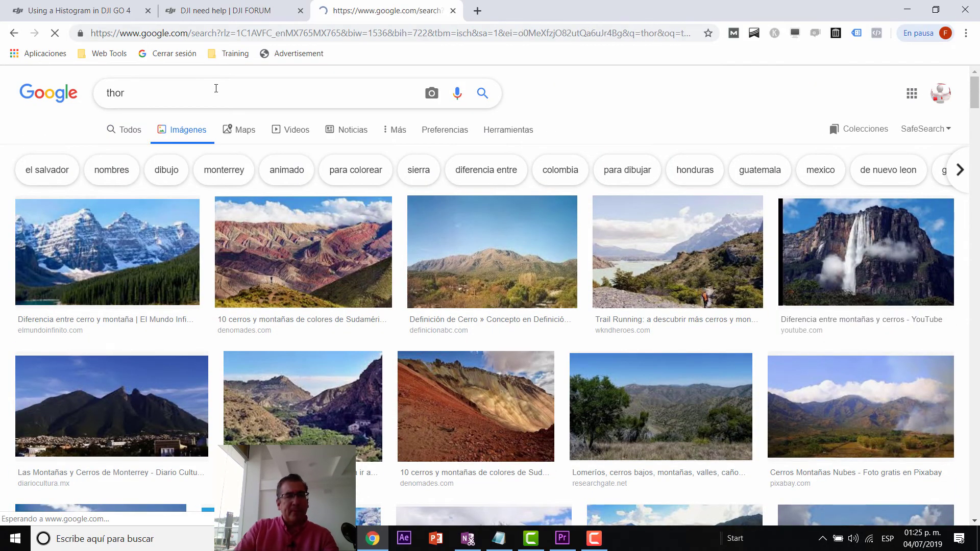
Step: Enlarge the Avengers Endgame result, then the related eye-patch Thor image, and close the preview
scroll(292, 360, down, 3)
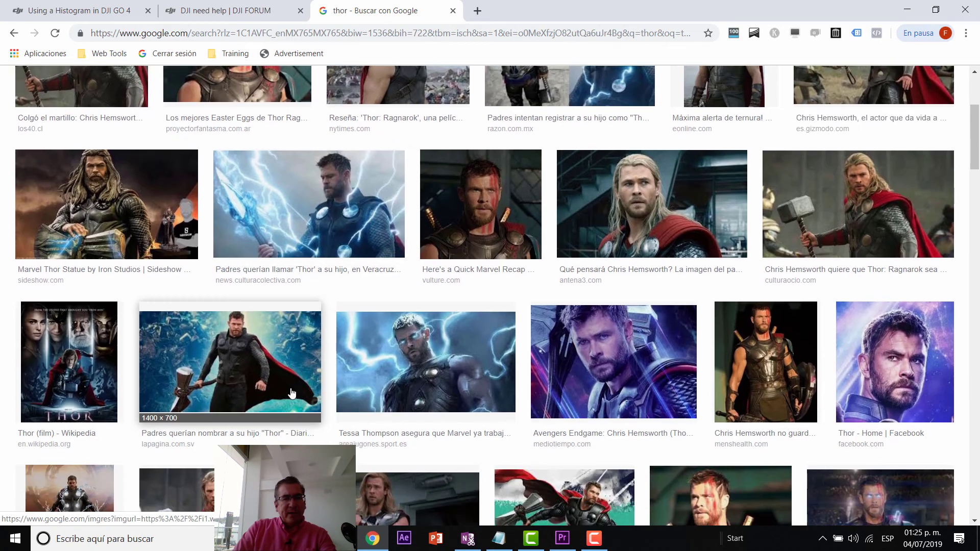
scroll(292, 393, down, 1)
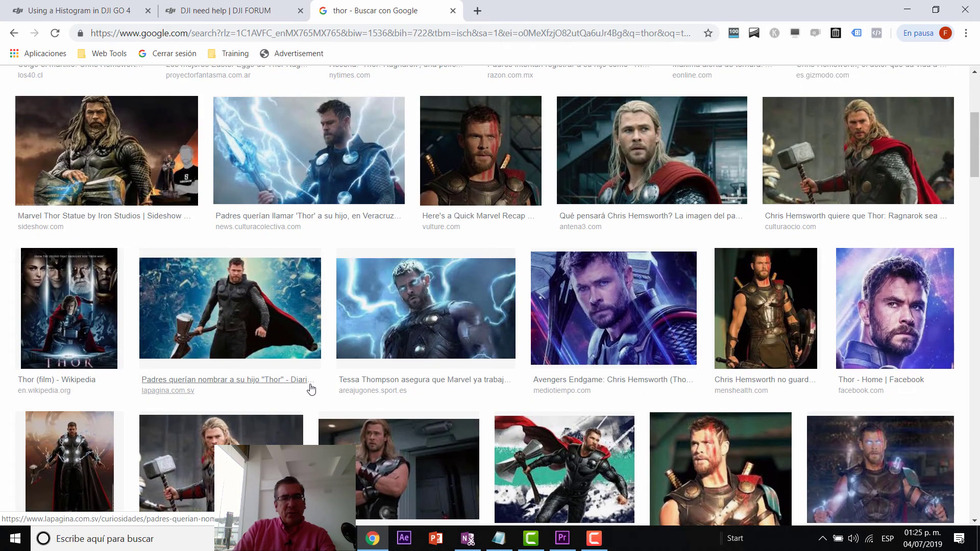
click(601, 331)
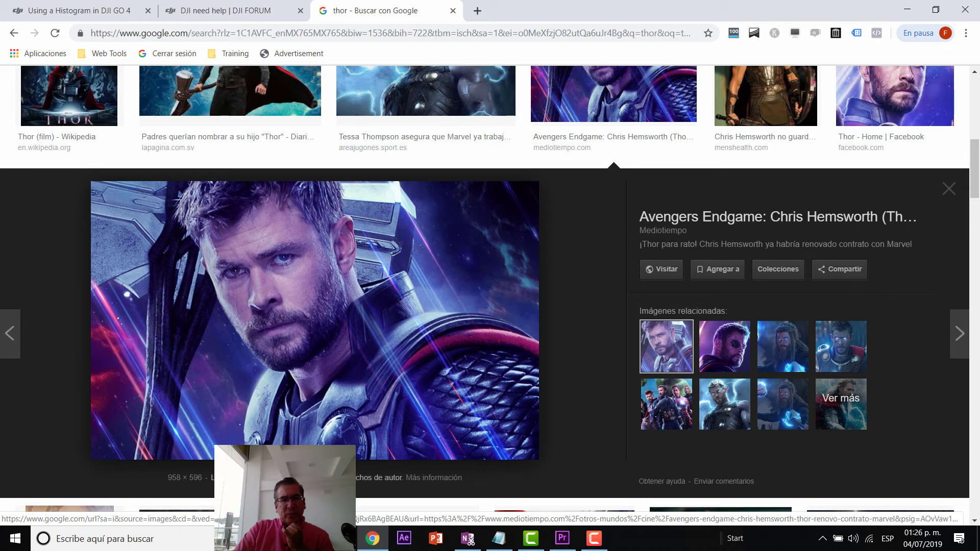
click(749, 353)
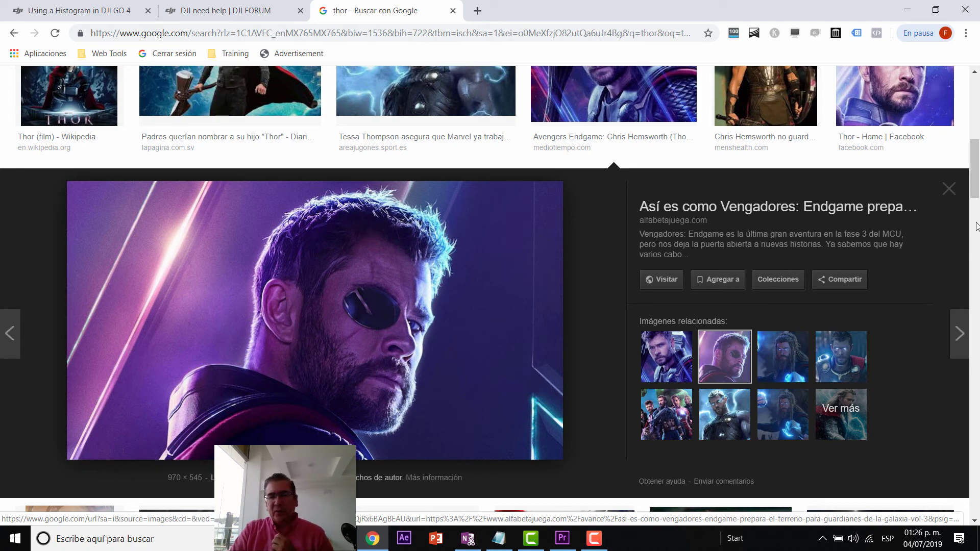
click(949, 191)
Step: Back in Premiere, boost the orange-red hues' saturation on the hue/saturation curve
click(567, 543)
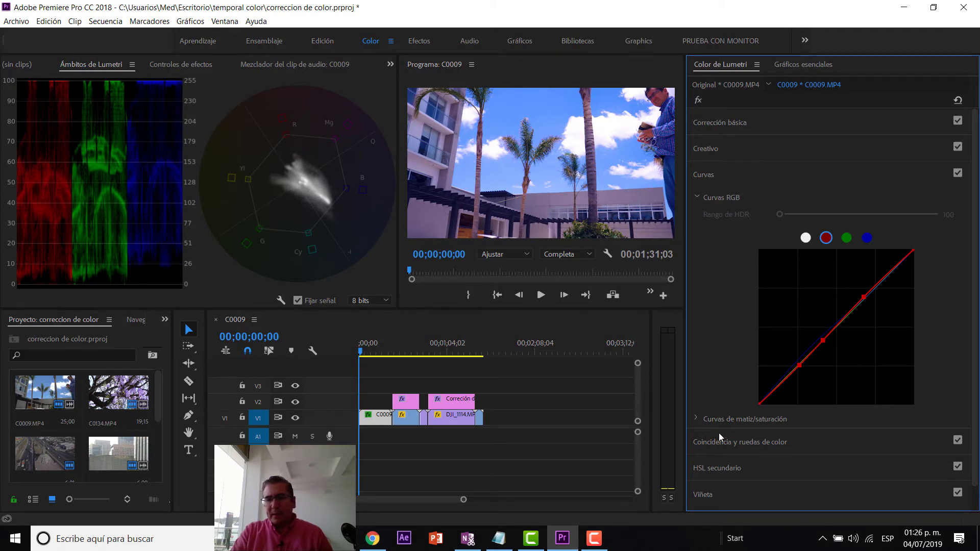
click(695, 417)
scroll(738, 420, down, 5)
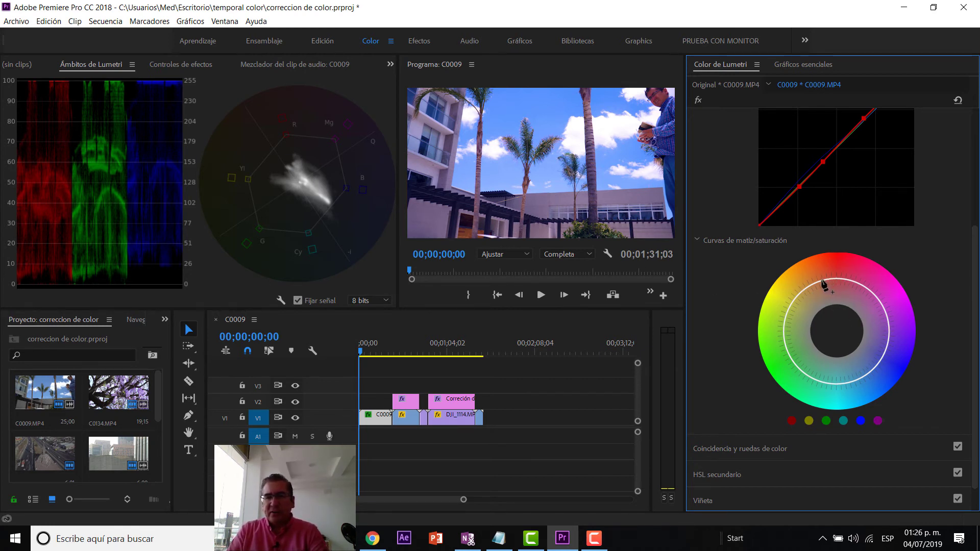
drag(822, 285, 814, 292)
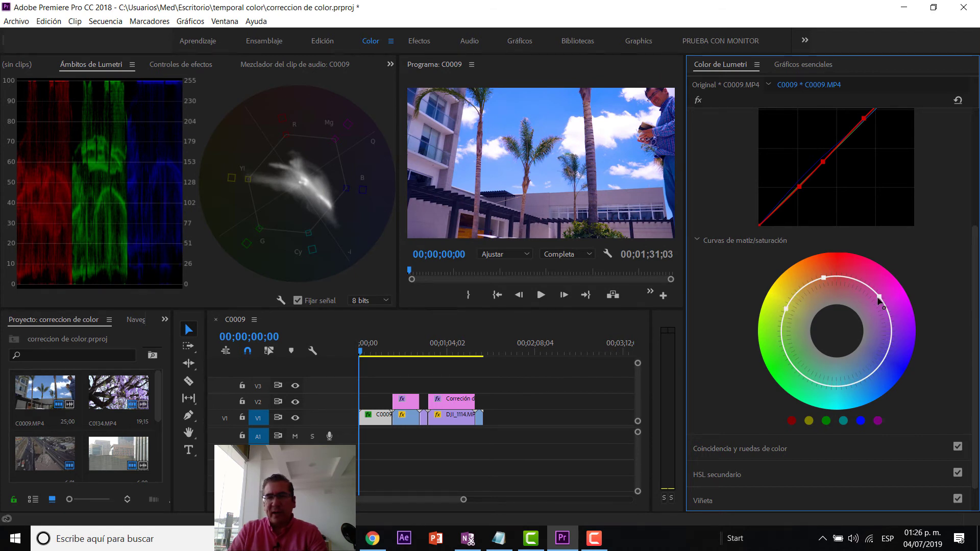
mouse_move(823, 277)
mouse_down()
mouse_move(867, 318)
mouse_move(858, 321)
mouse_up()
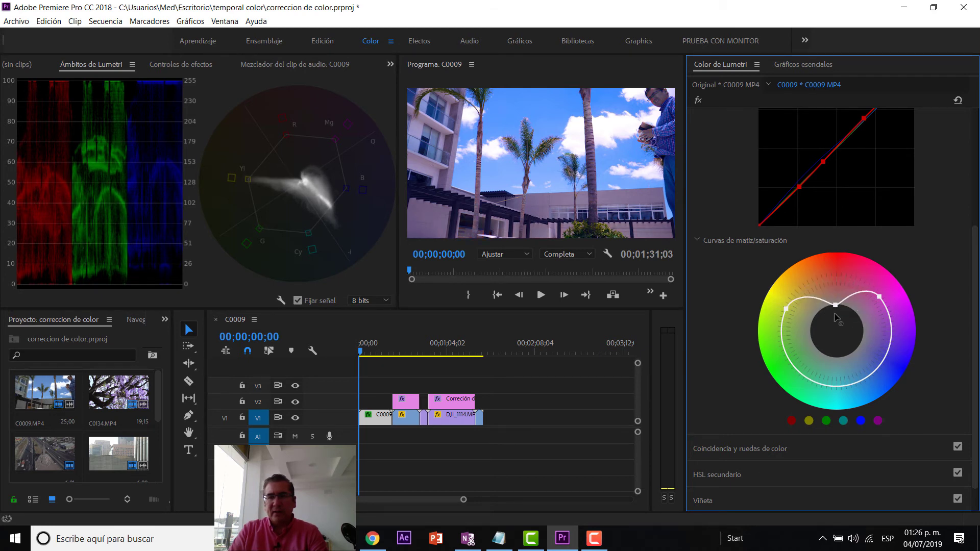
mouse_move(834, 312)
mouse_down()
mouse_move(827, 287)
mouse_move(834, 301)
mouse_up()
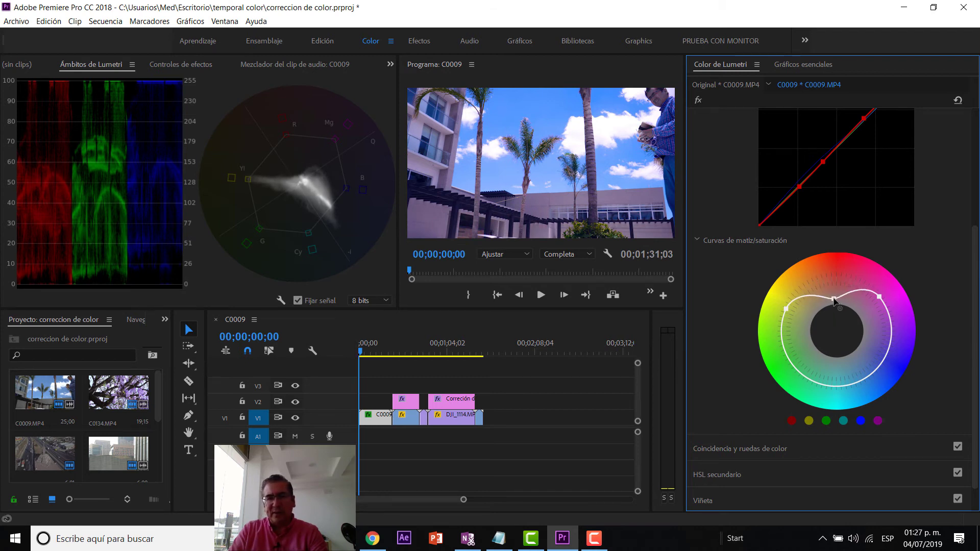
Step: Add control points and push the blue hues' saturation outward
click(811, 380)
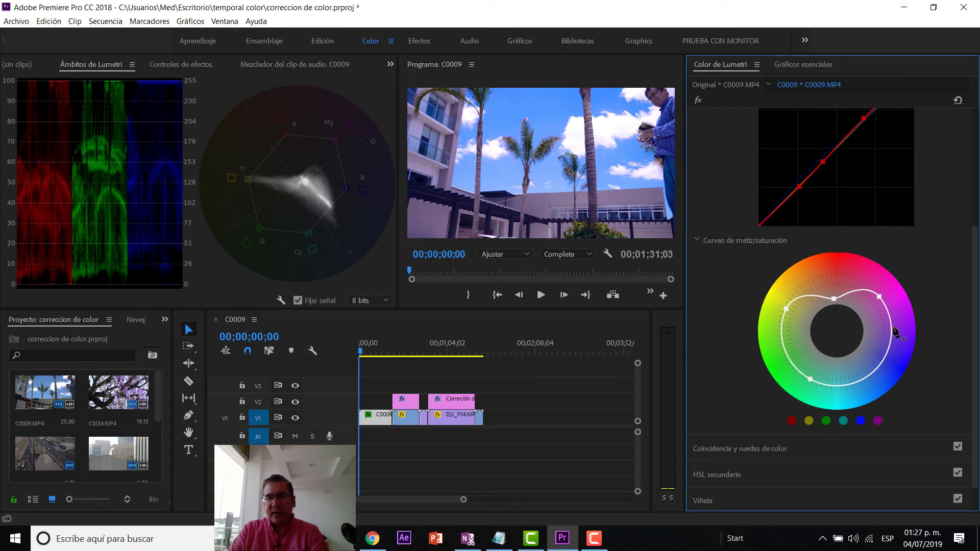
click(892, 331)
mouse_move(881, 375)
mouse_down()
mouse_move(888, 378)
mouse_move(866, 375)
mouse_up()
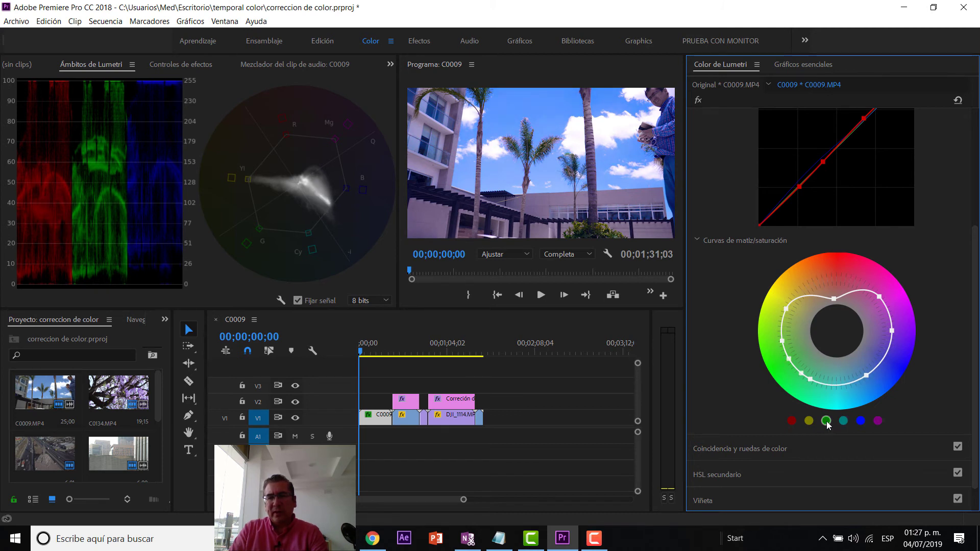
click(861, 422)
mouse_move(884, 359)
mouse_down()
mouse_move(909, 389)
mouse_move(879, 360)
mouse_up()
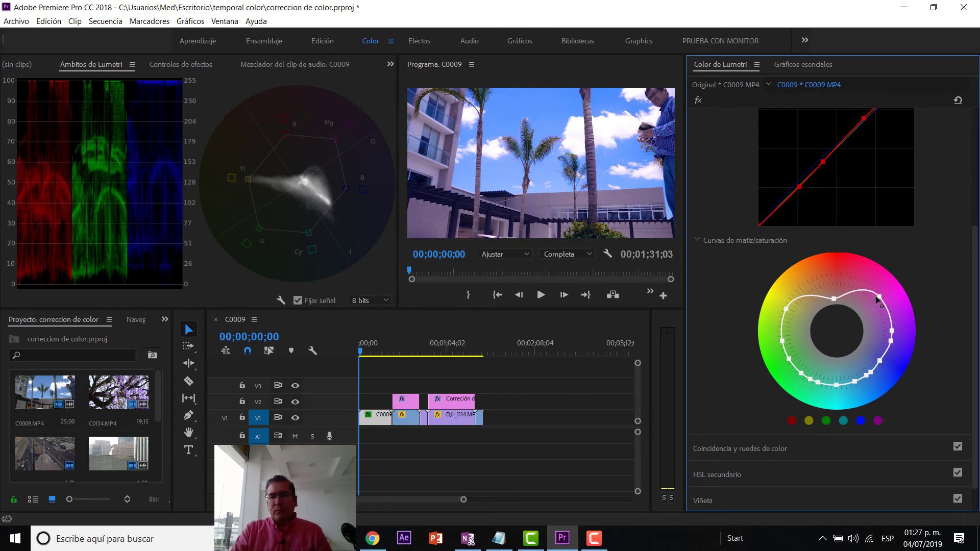
click(744, 451)
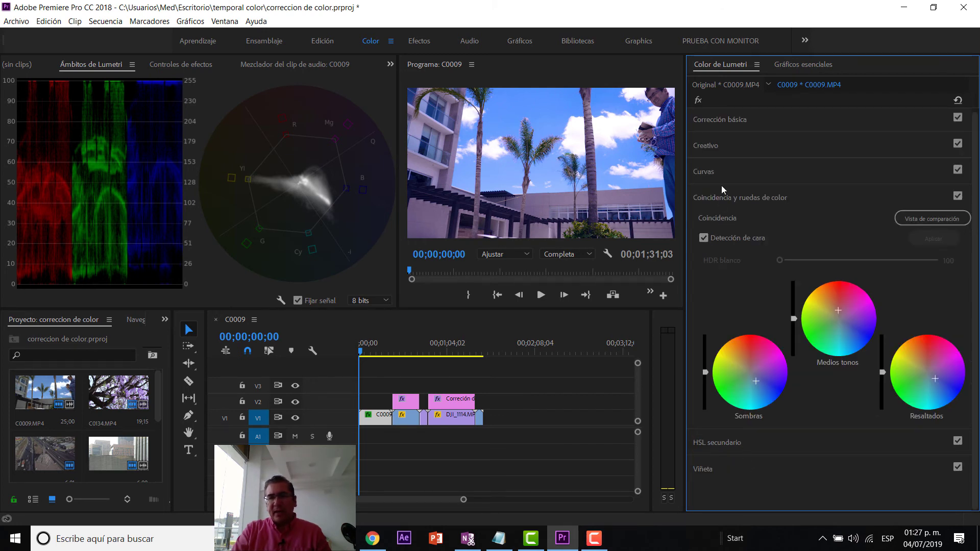
Step: Collapse the RGB and hue/saturation curves and expand the HSL Secondary section
scroll(726, 196, up, 1)
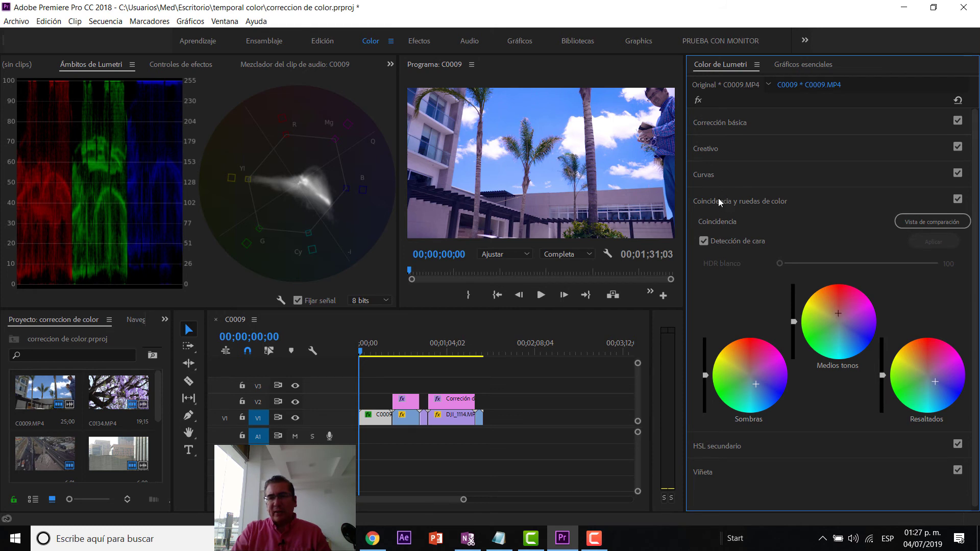
click(709, 177)
scroll(876, 454, down, 2)
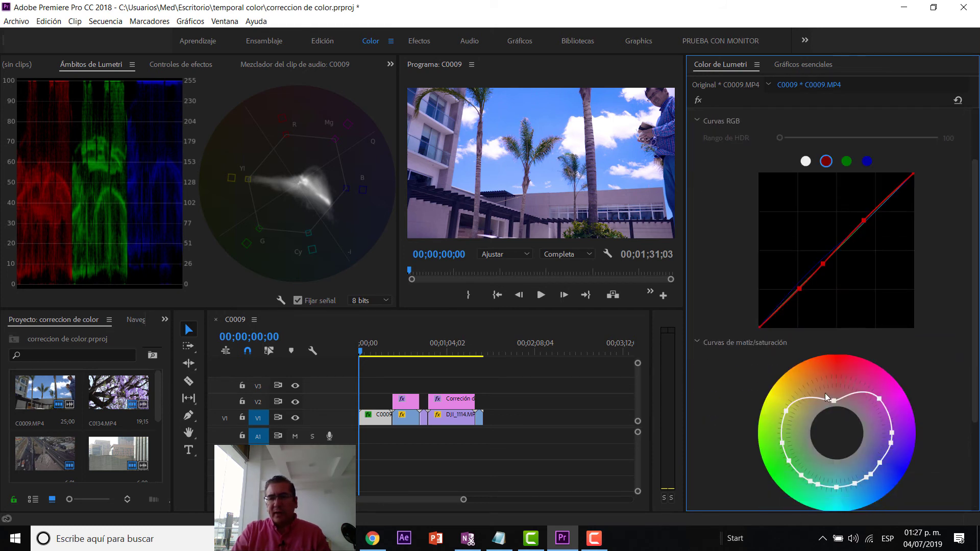
scroll(814, 415, down, 1)
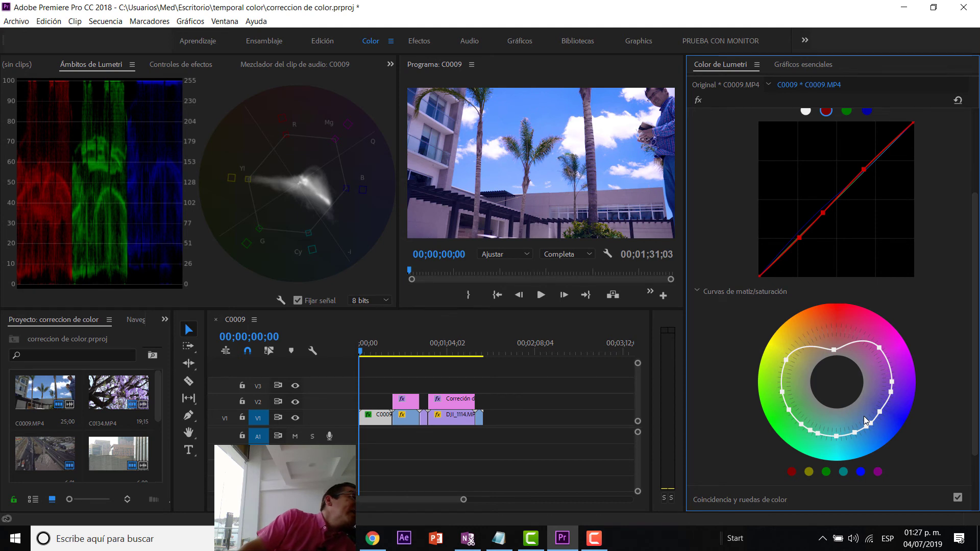
scroll(878, 426, down, 1)
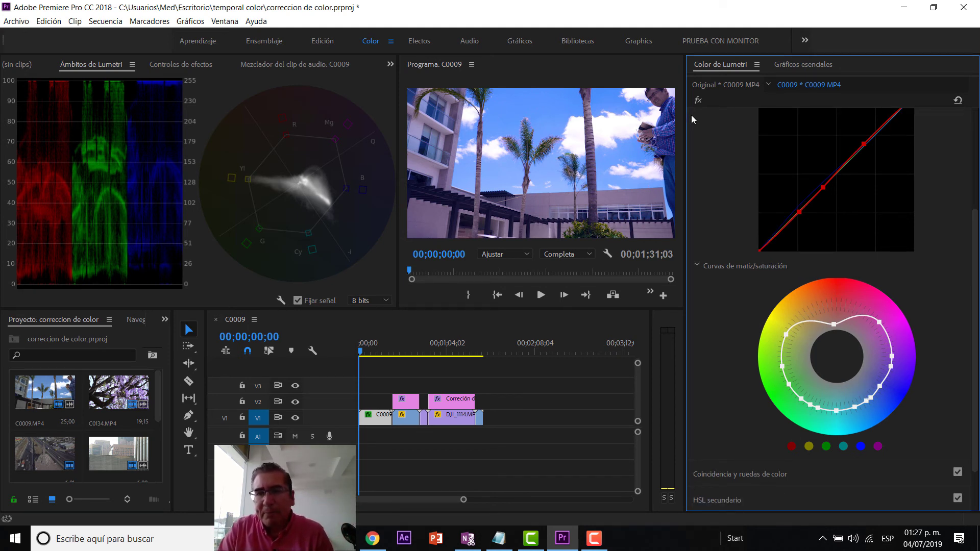
click(704, 264)
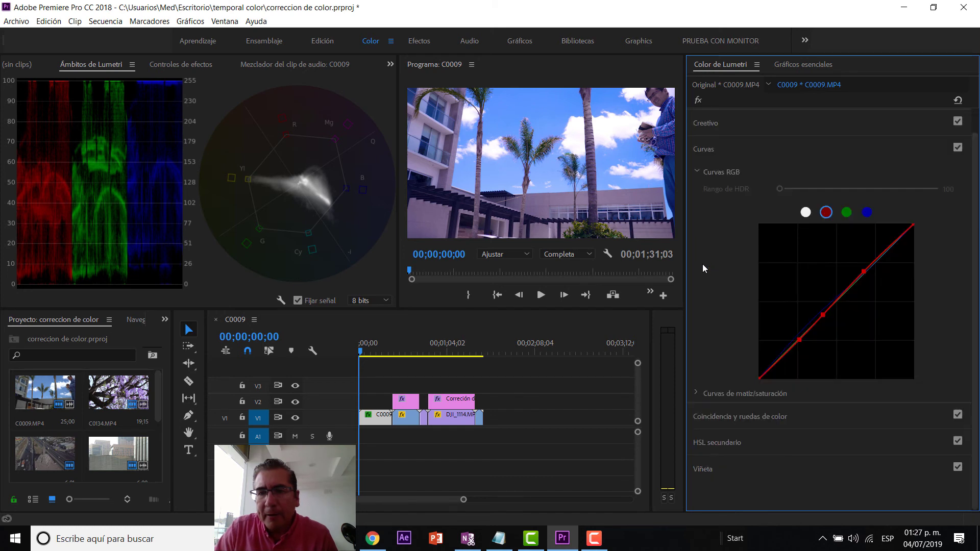
click(696, 398)
click(696, 396)
click(698, 172)
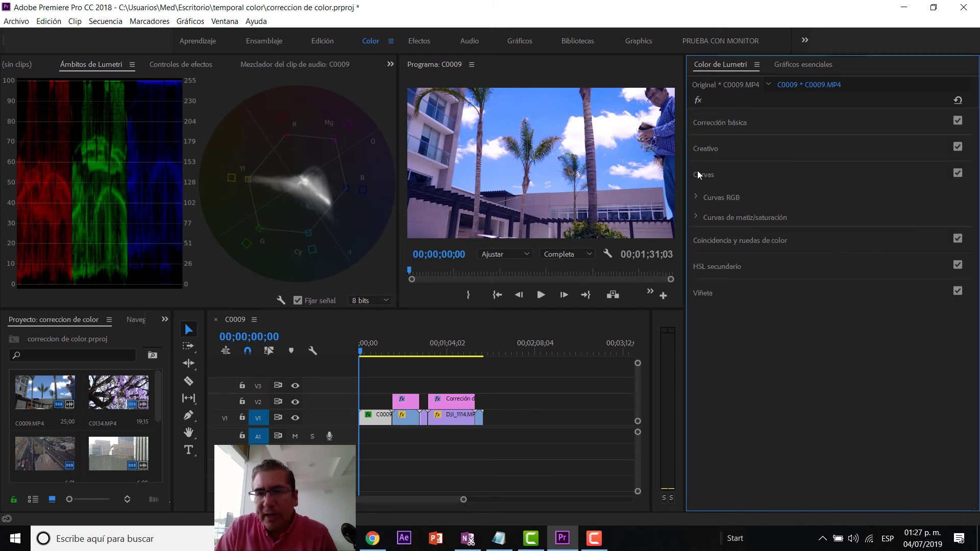
click(707, 269)
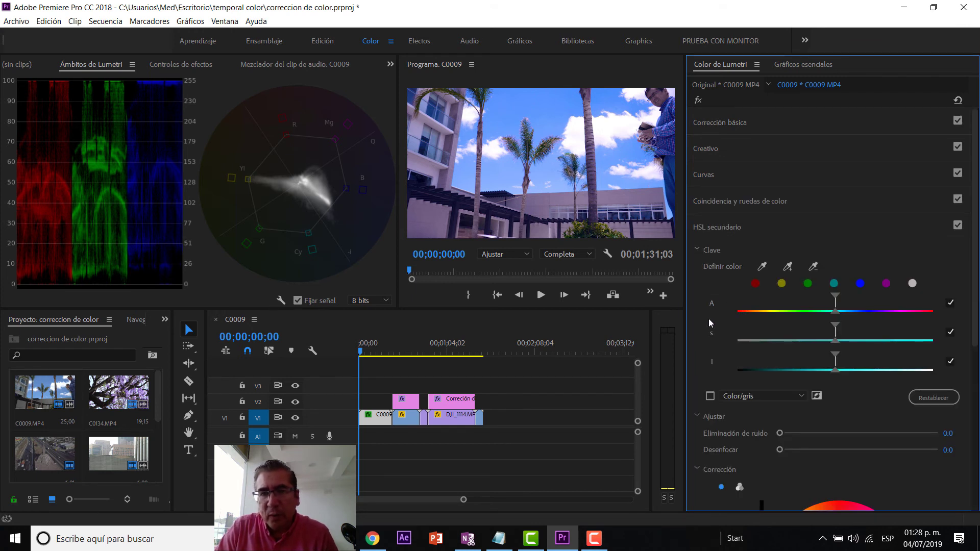
Step: Sample the sky with the Set Color eyedropper and adjust the key's hue, saturation and lightness ranges
click(762, 266)
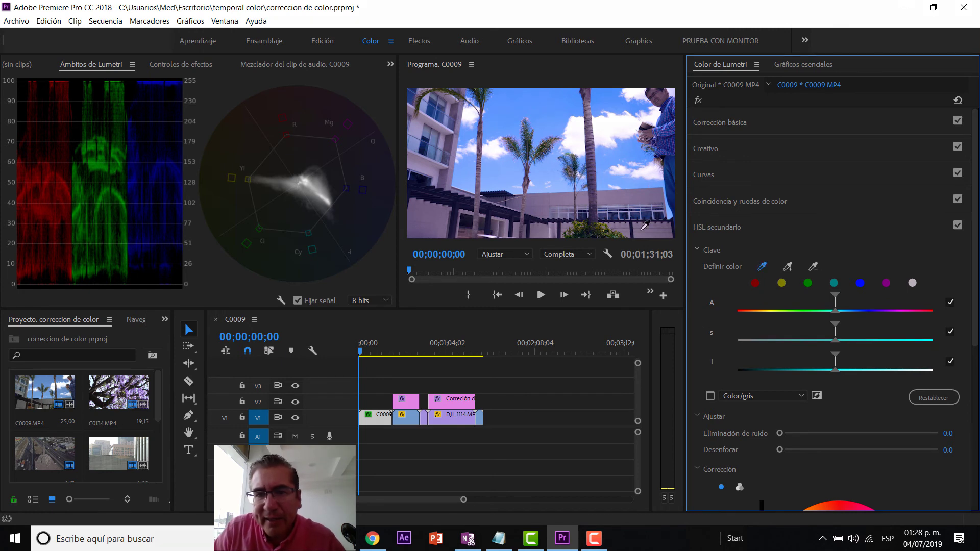
click(609, 196)
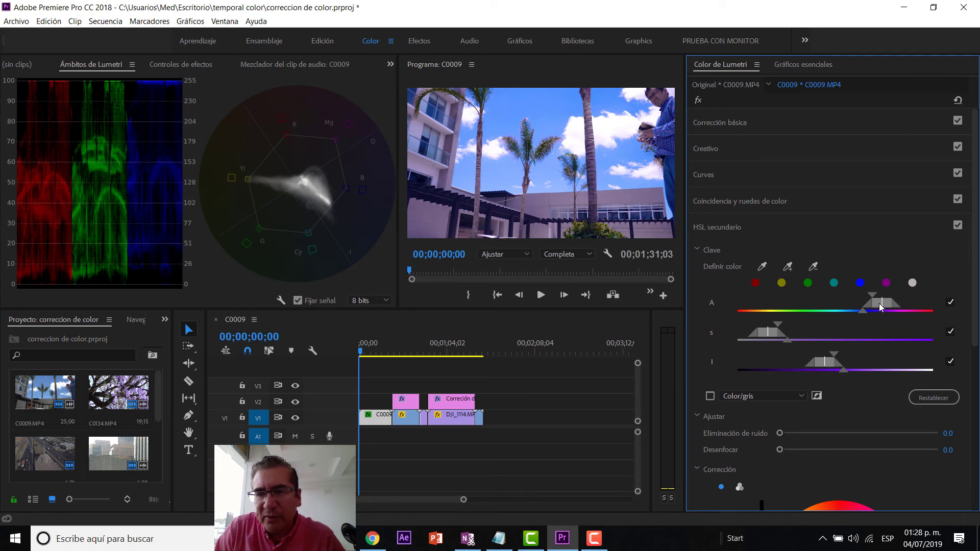
drag(880, 306, 865, 302)
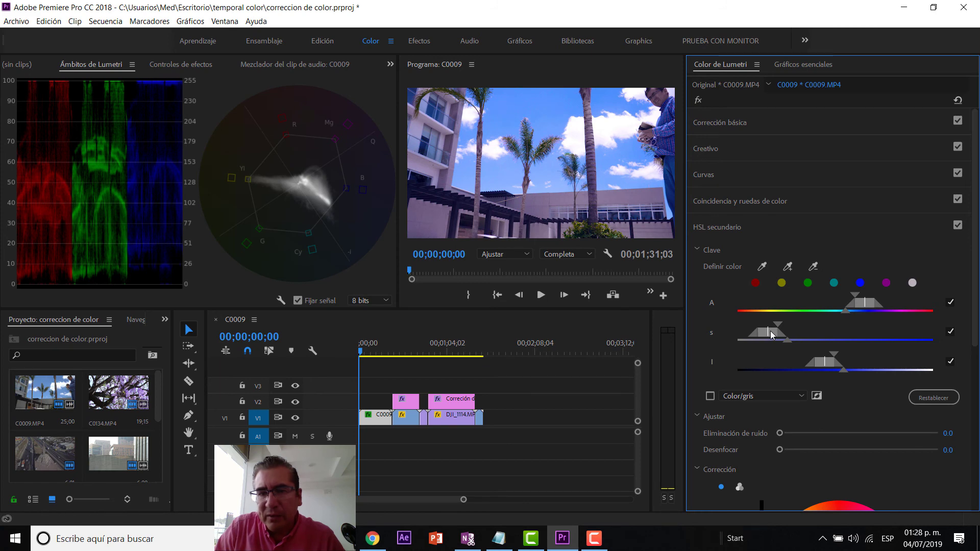
drag(770, 331, 797, 331)
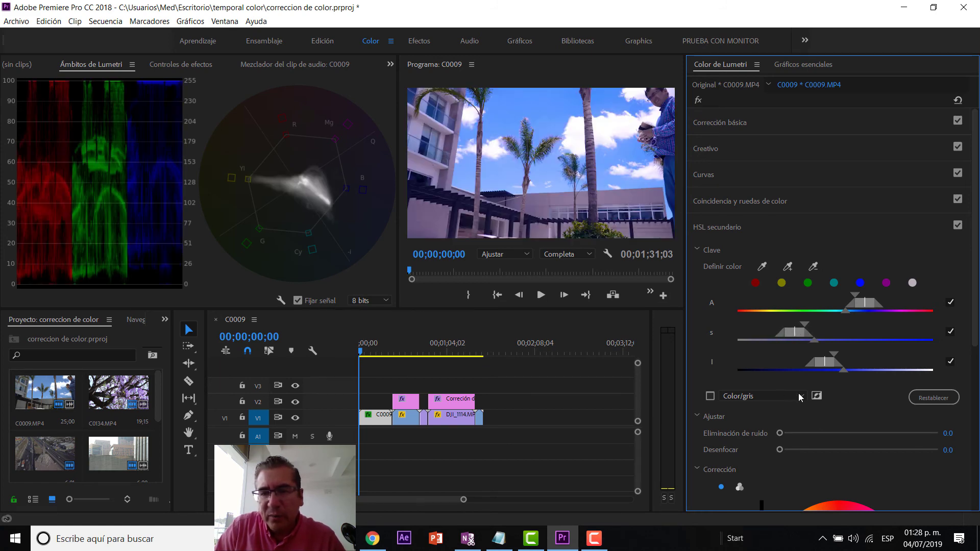
mouse_move(826, 363)
mouse_down()
mouse_move(838, 366)
mouse_move(830, 363)
mouse_up()
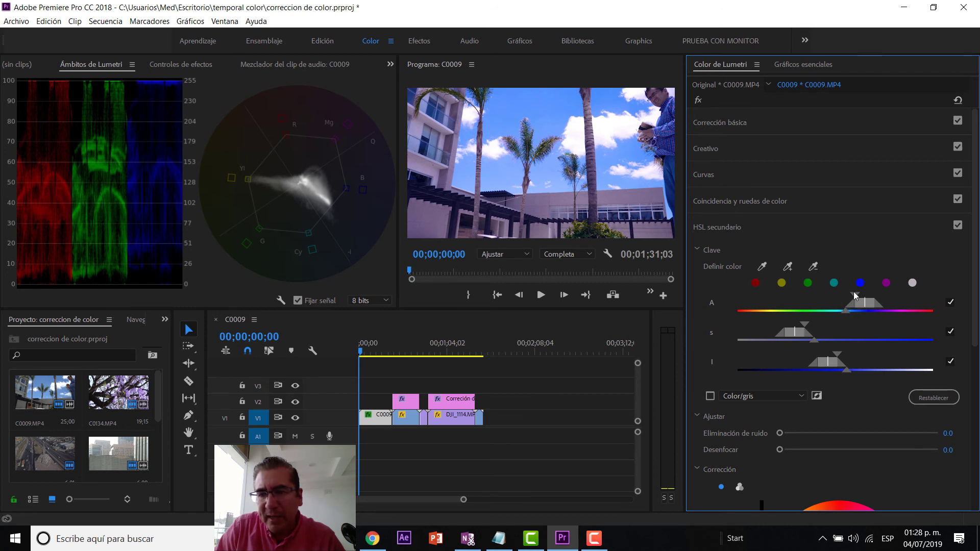
Step: Pick the blue swatch, slide the hue range between cyan and blue, and turn off the grey mask
drag(846, 311, 839, 310)
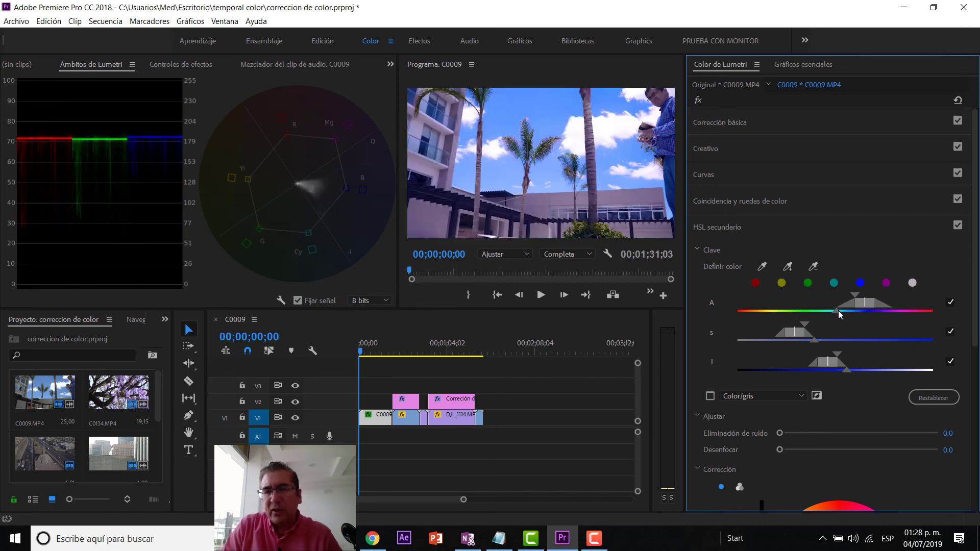
click(862, 286)
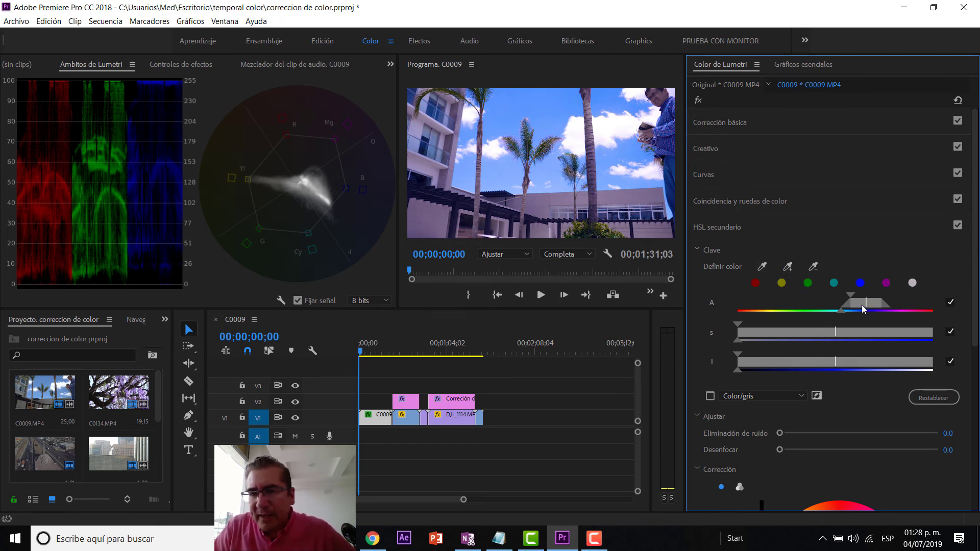
drag(867, 304, 832, 305)
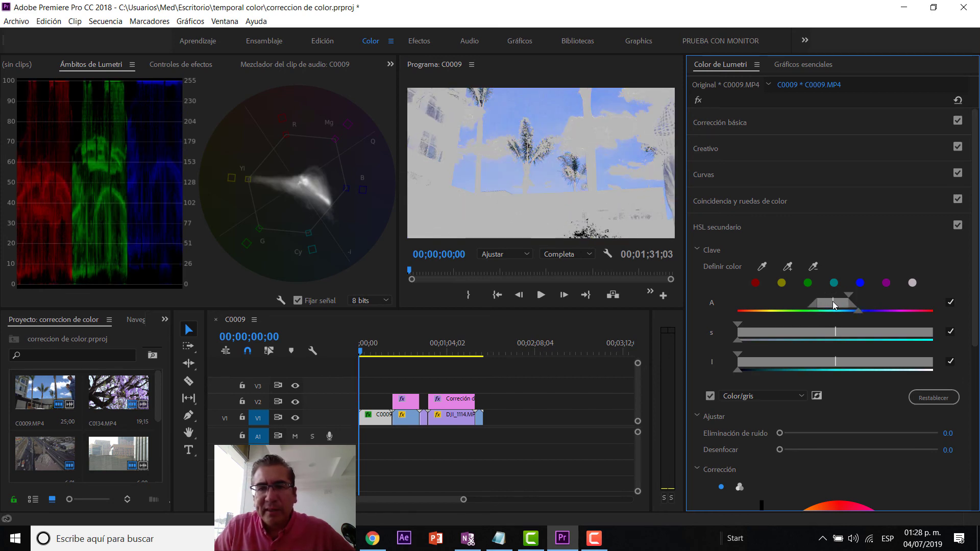
mouse_move(832, 301)
mouse_down()
mouse_move(844, 301)
mouse_move(793, 310)
mouse_up()
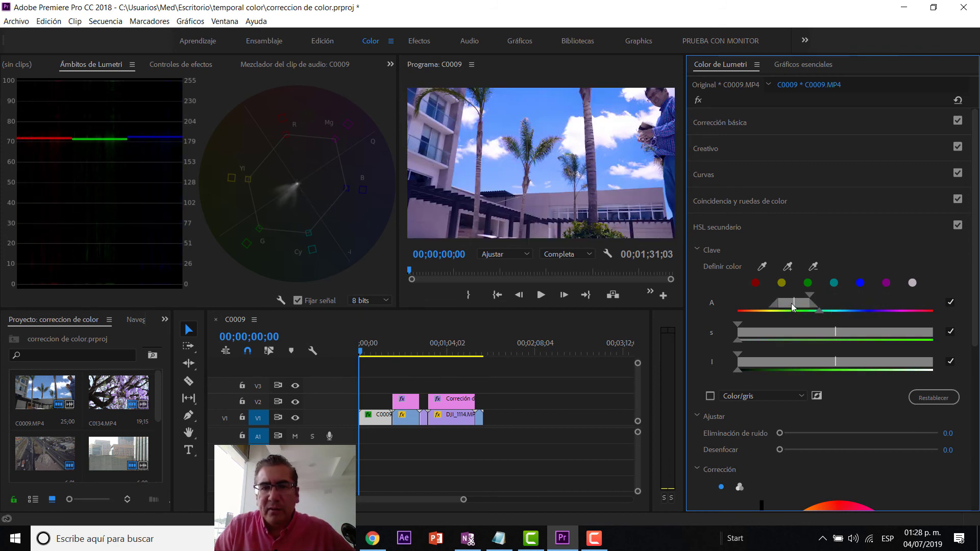
mouse_move(794, 304)
mouse_down()
mouse_move(922, 304)
mouse_move(862, 307)
mouse_up()
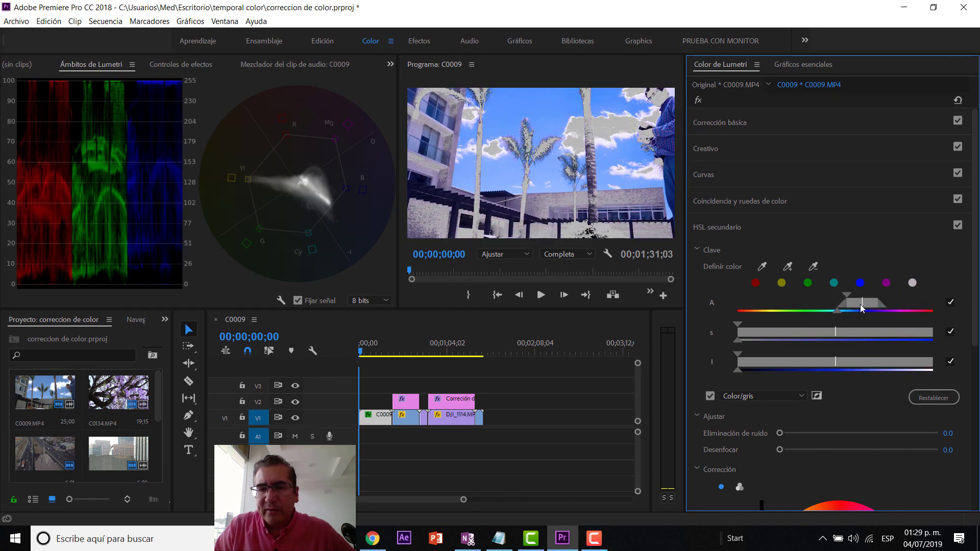
click(711, 396)
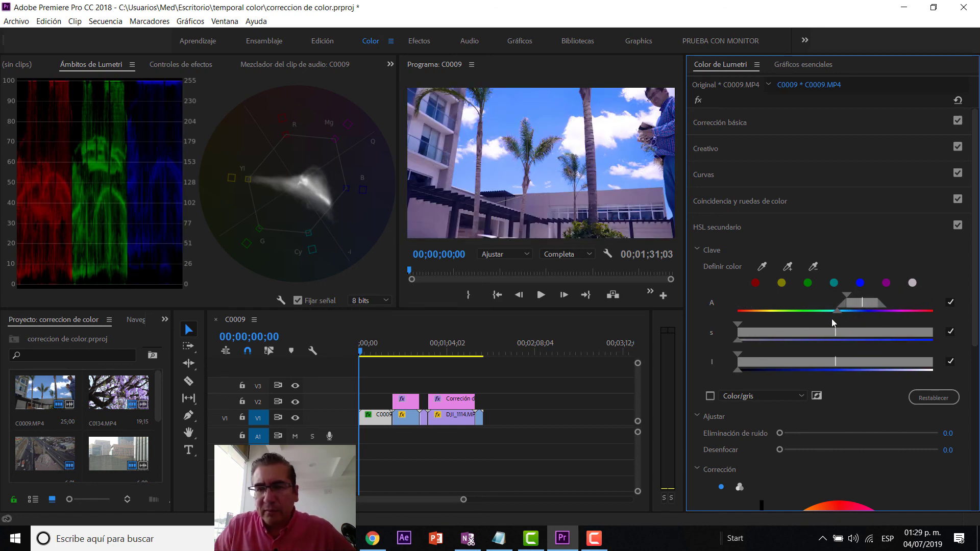
Step: Select the red swatch, then resample the sky with the Set Color eyedropper
scroll(811, 389, down, 2)
scroll(809, 390, down, 2)
scroll(807, 392, down, 3)
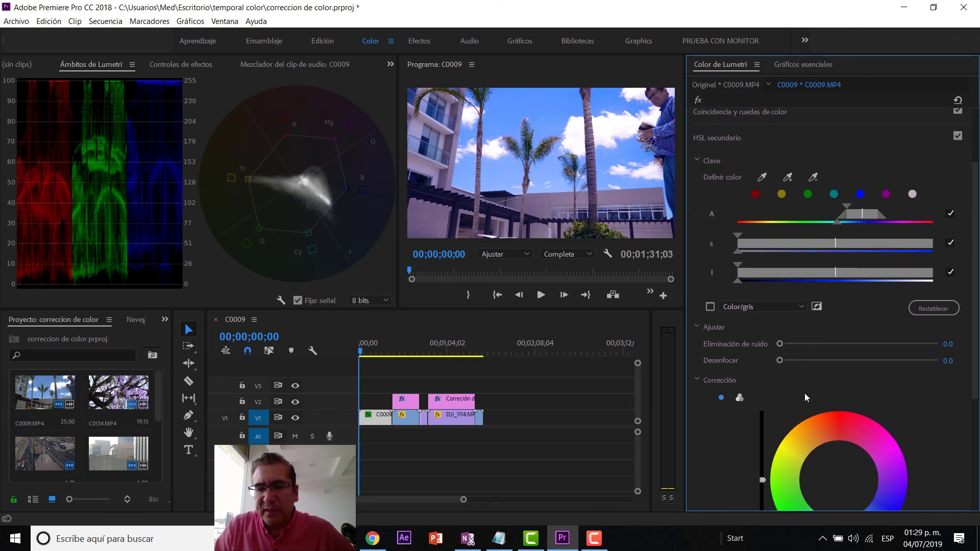
scroll(822, 378, up, 6)
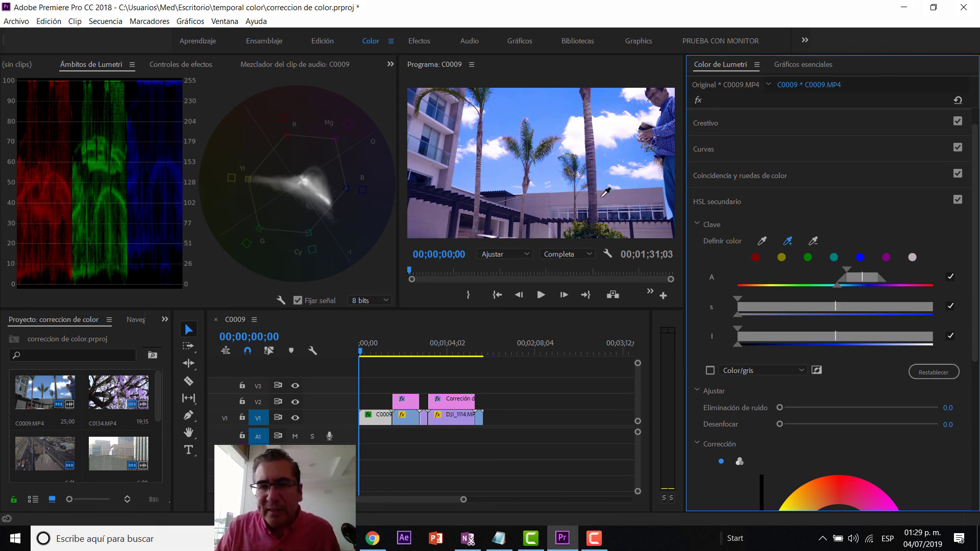
click(592, 153)
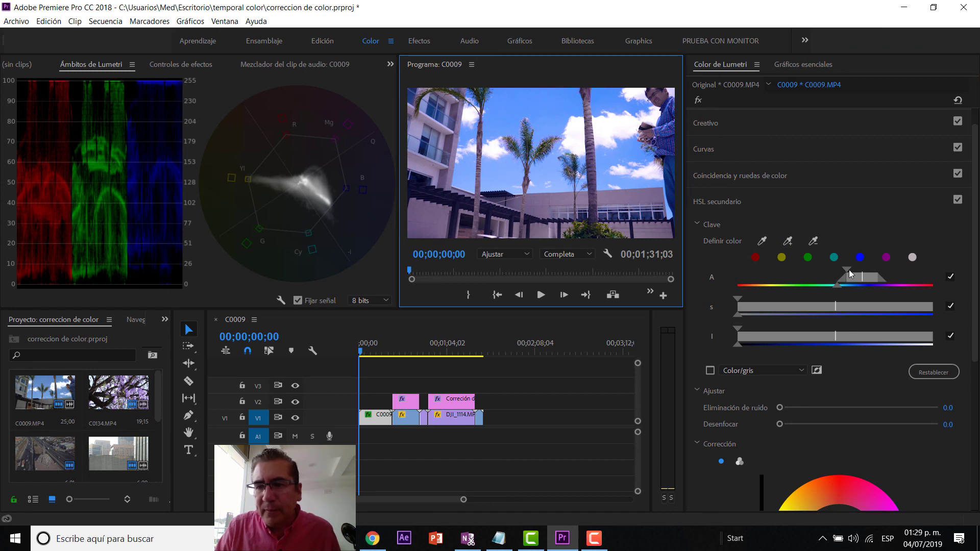
click(756, 259)
click(762, 240)
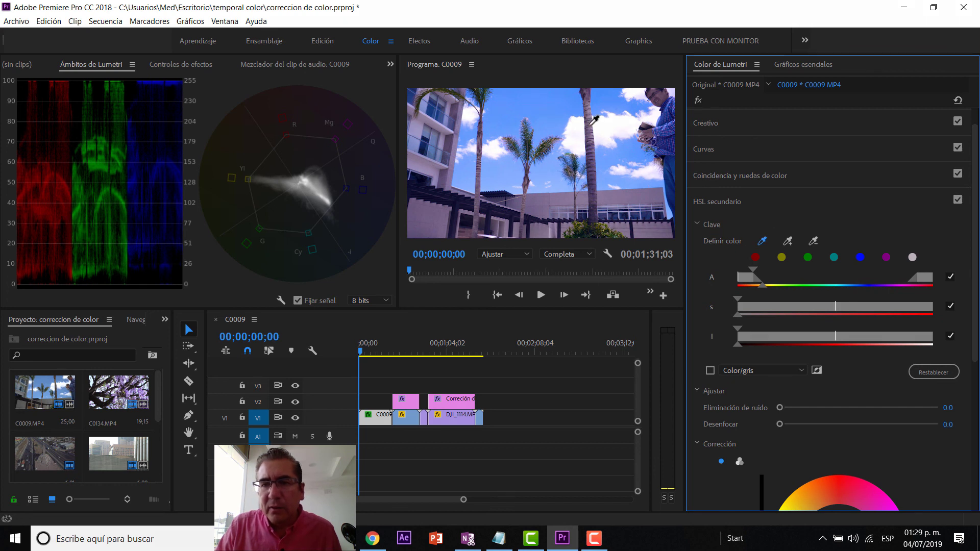
click(590, 125)
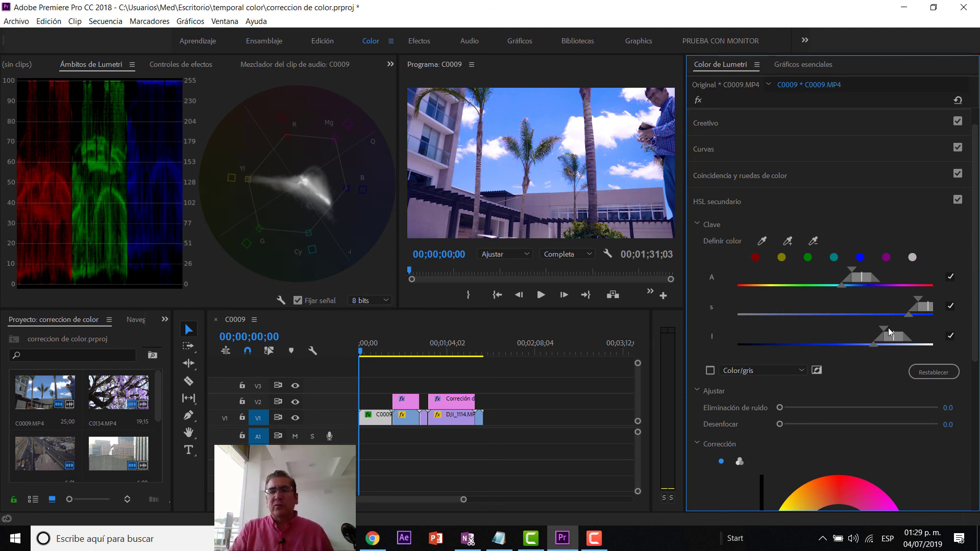
Step: Widen the hue key range to span nearly the whole spectrum
mouse_move(863, 278)
mouse_down()
mouse_move(794, 280)
mouse_move(858, 277)
mouse_move(849, 284)
mouse_up()
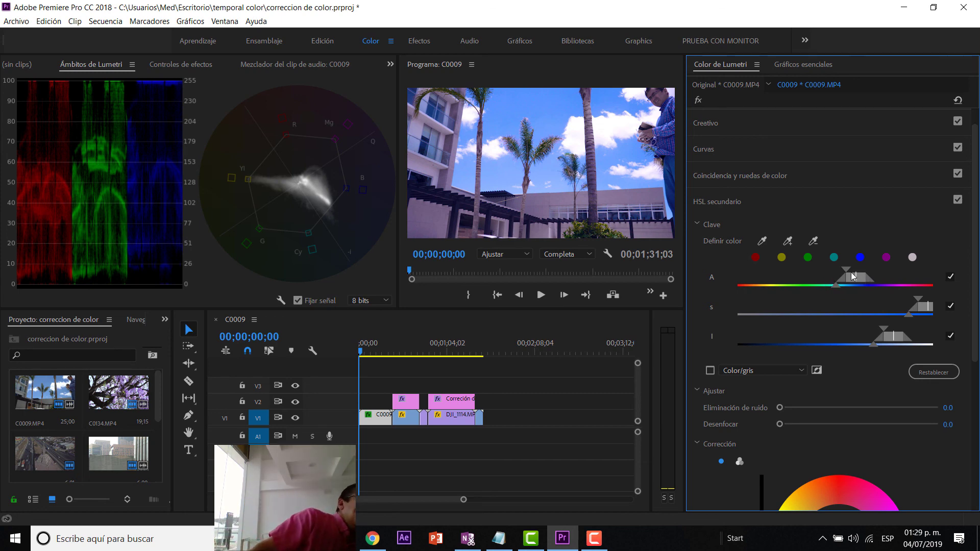
drag(851, 272, 767, 274)
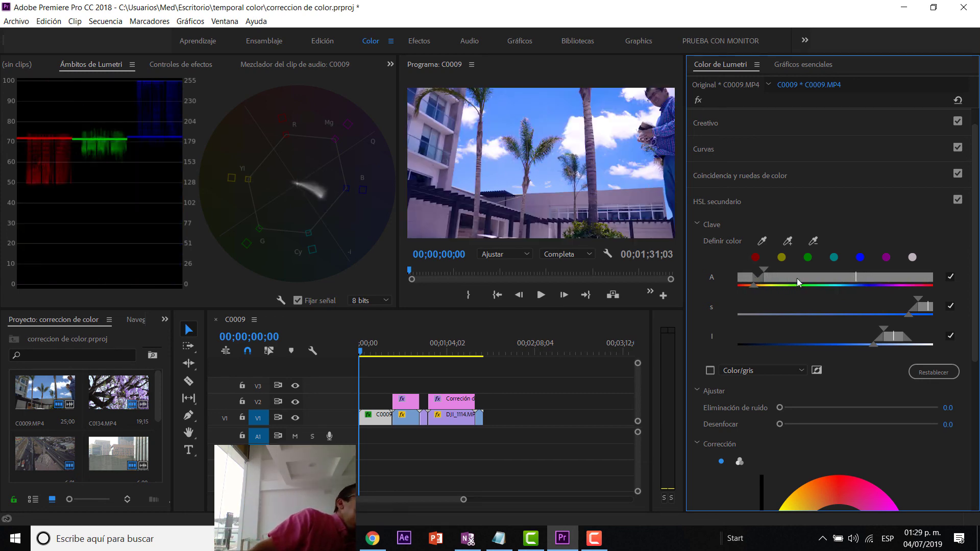
drag(860, 279, 869, 277)
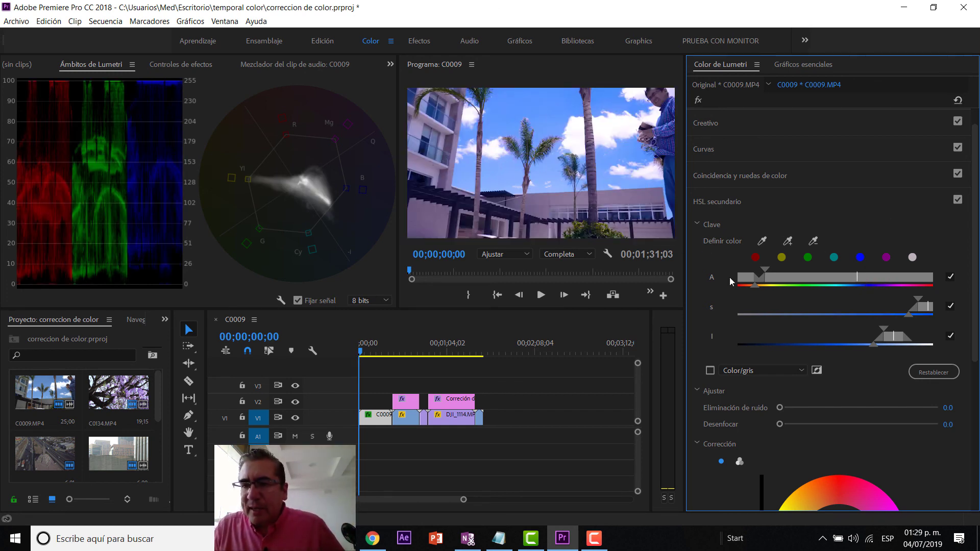
Step: Collapse the Key and Correction subsections under HSL Secondary
click(697, 223)
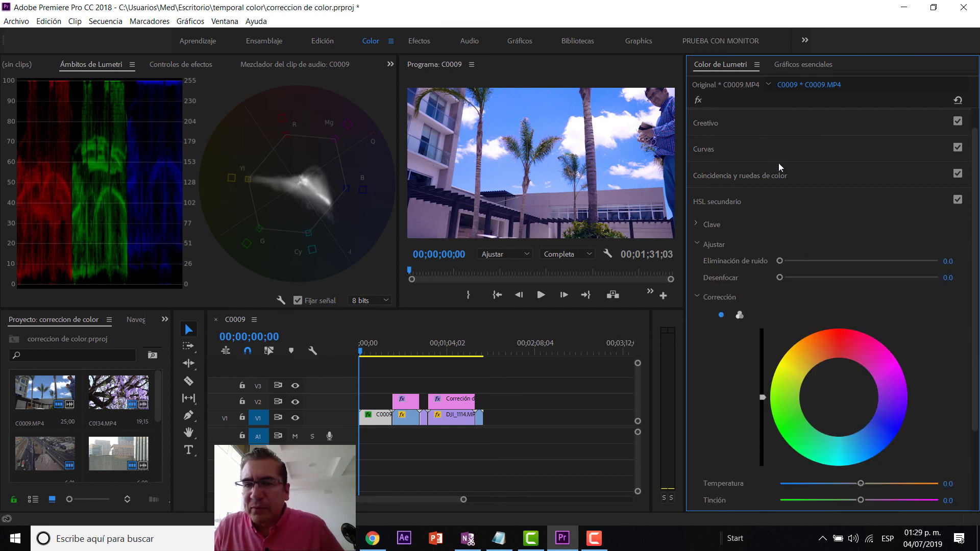
click(697, 295)
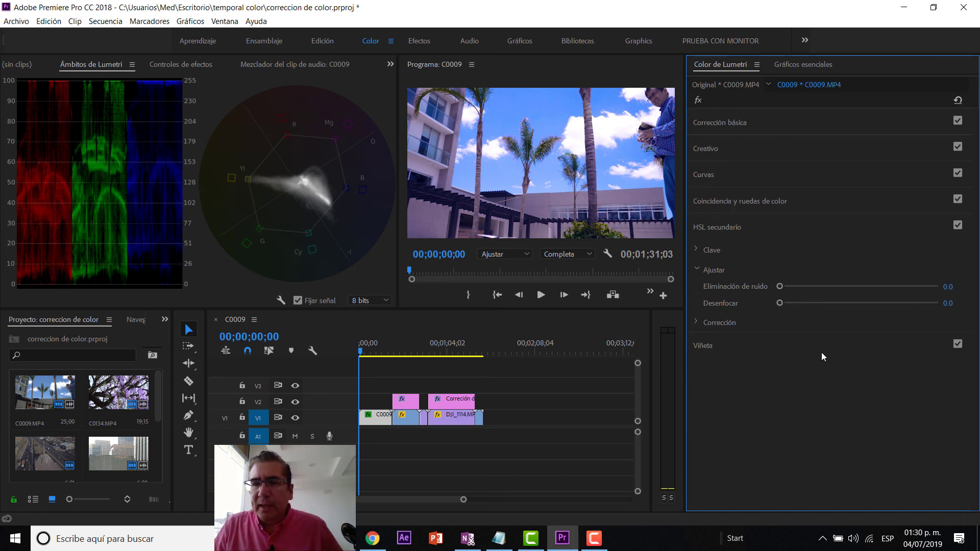